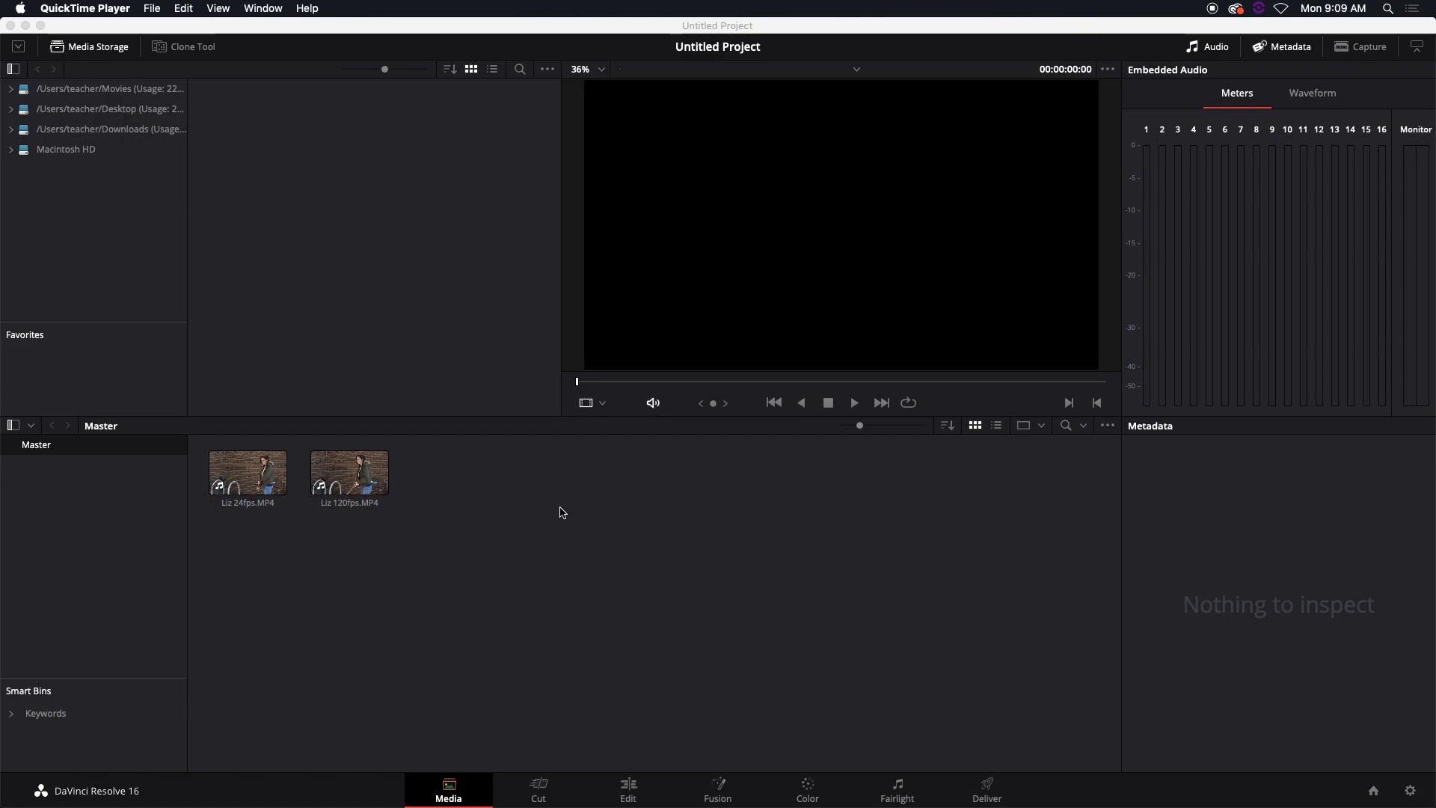
Step: Play both the Liz 24fps.MP4 and Liz 120fps.MP4 clips in the media pool to compare their footage and frame rates
click(275, 480)
key(space)
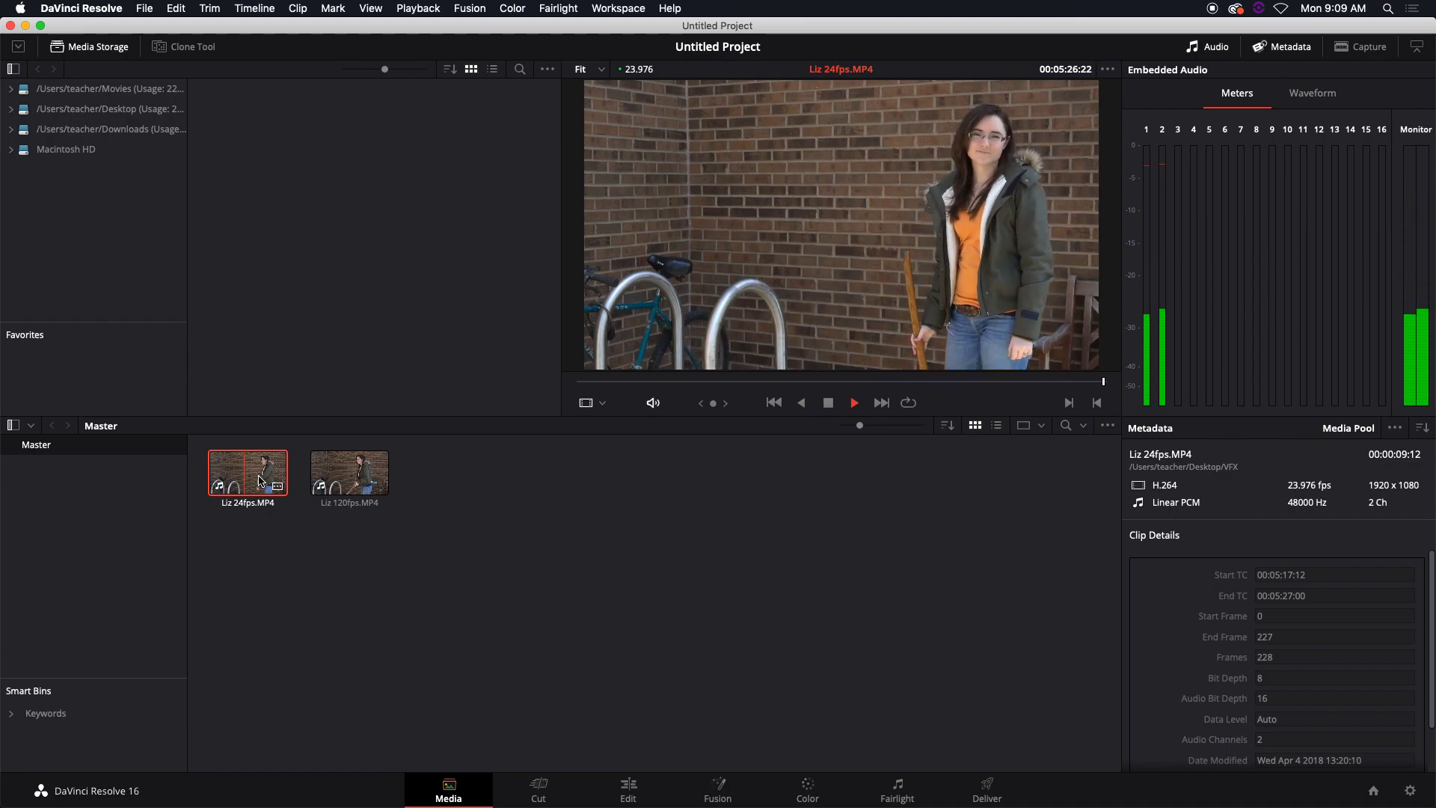
click(334, 476)
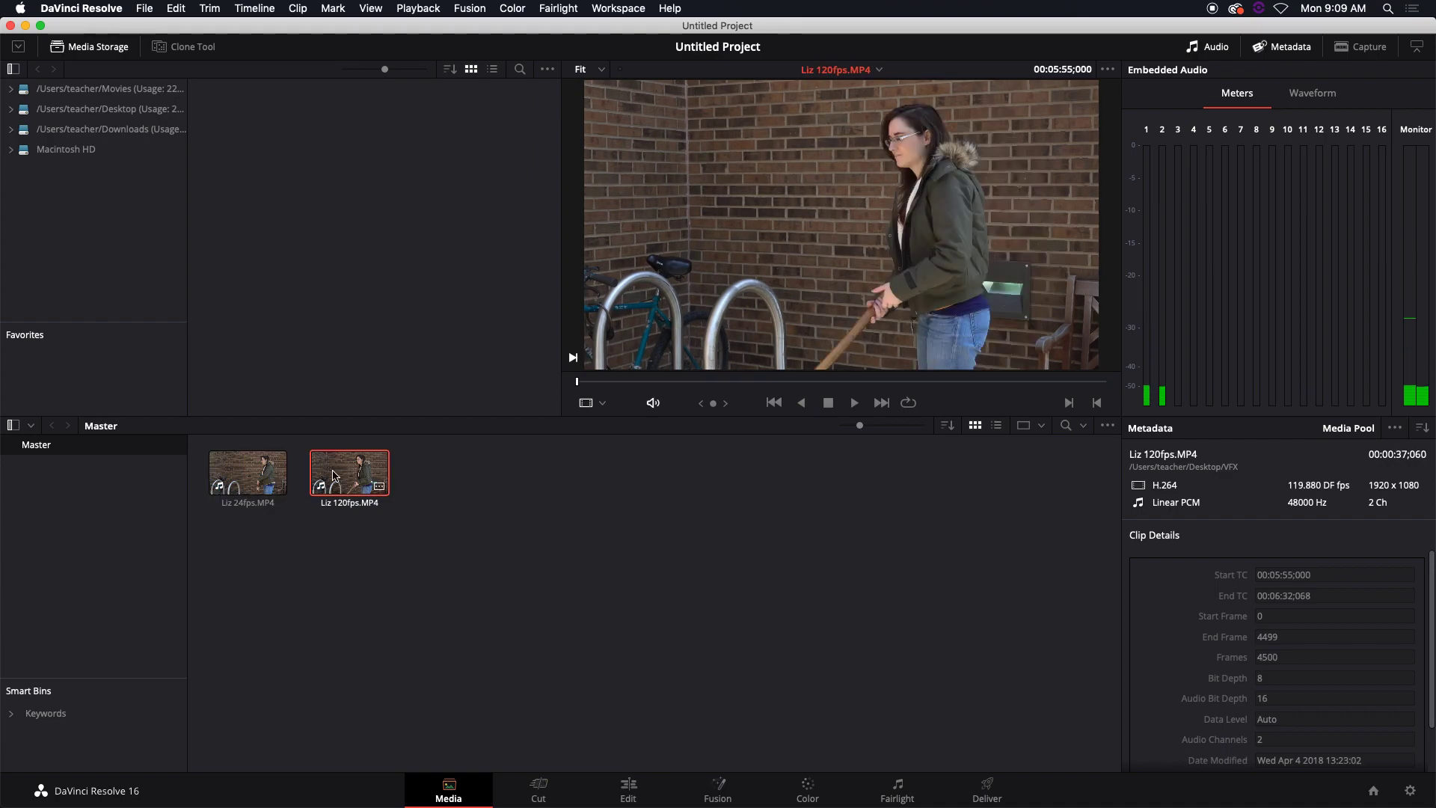
key(space)
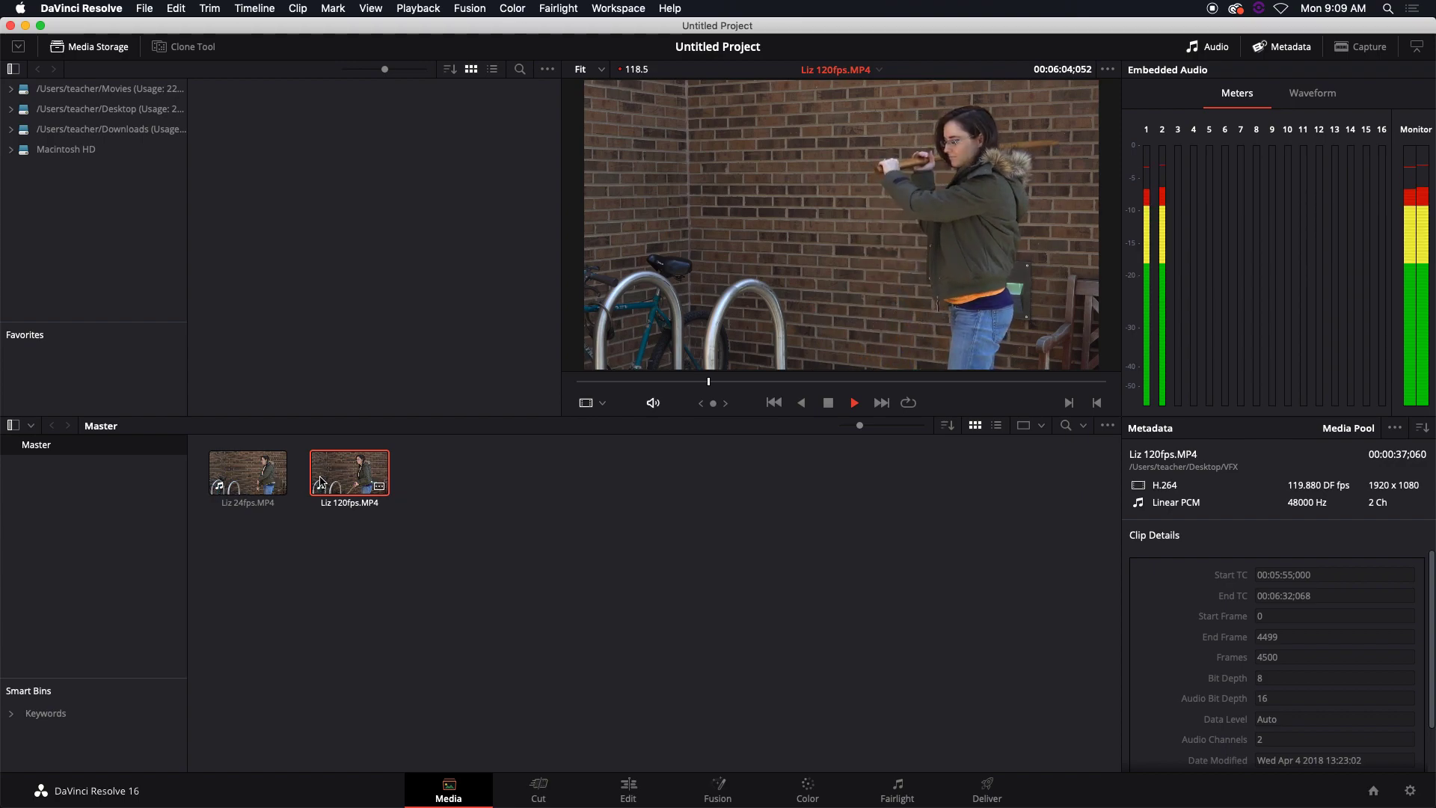
key(space)
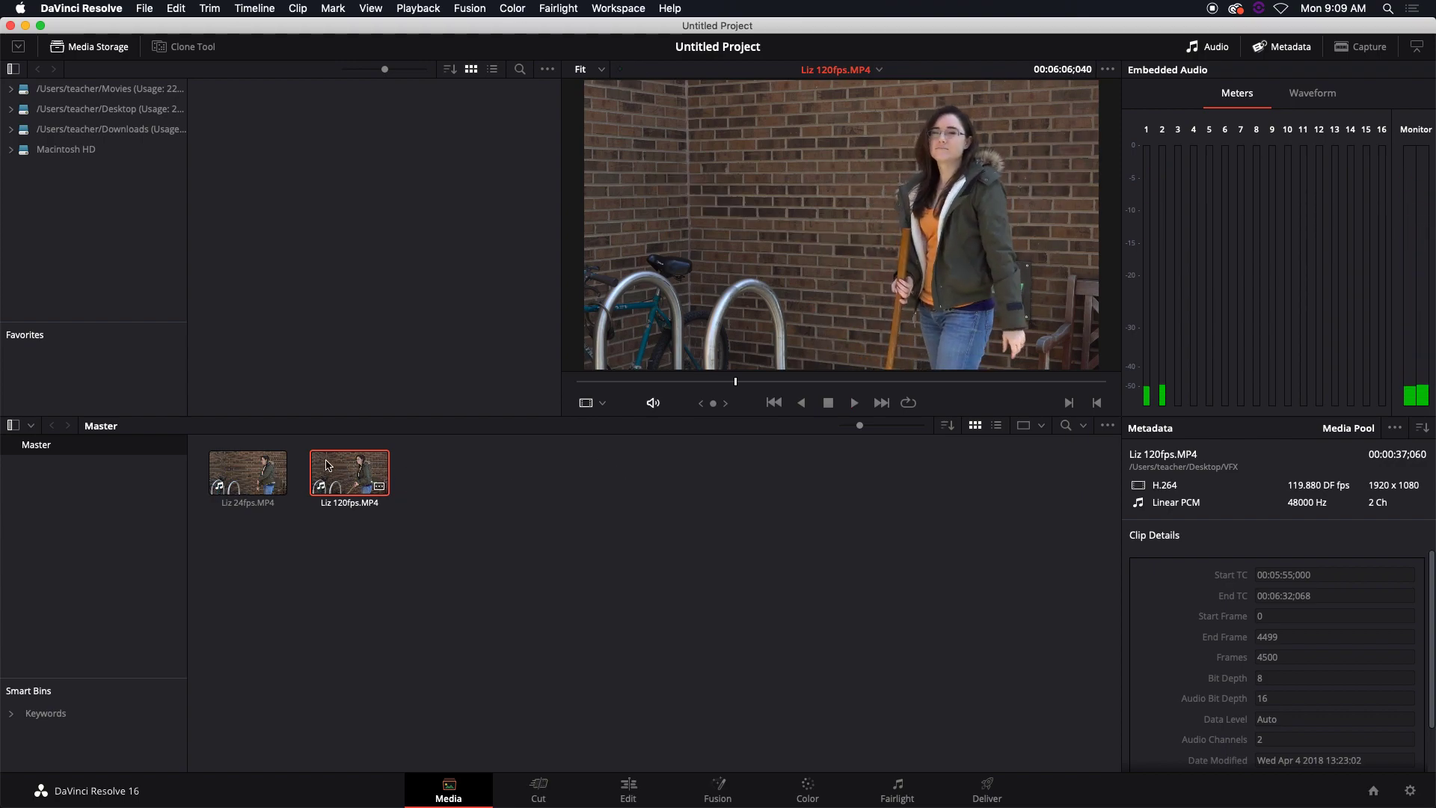
click(270, 472)
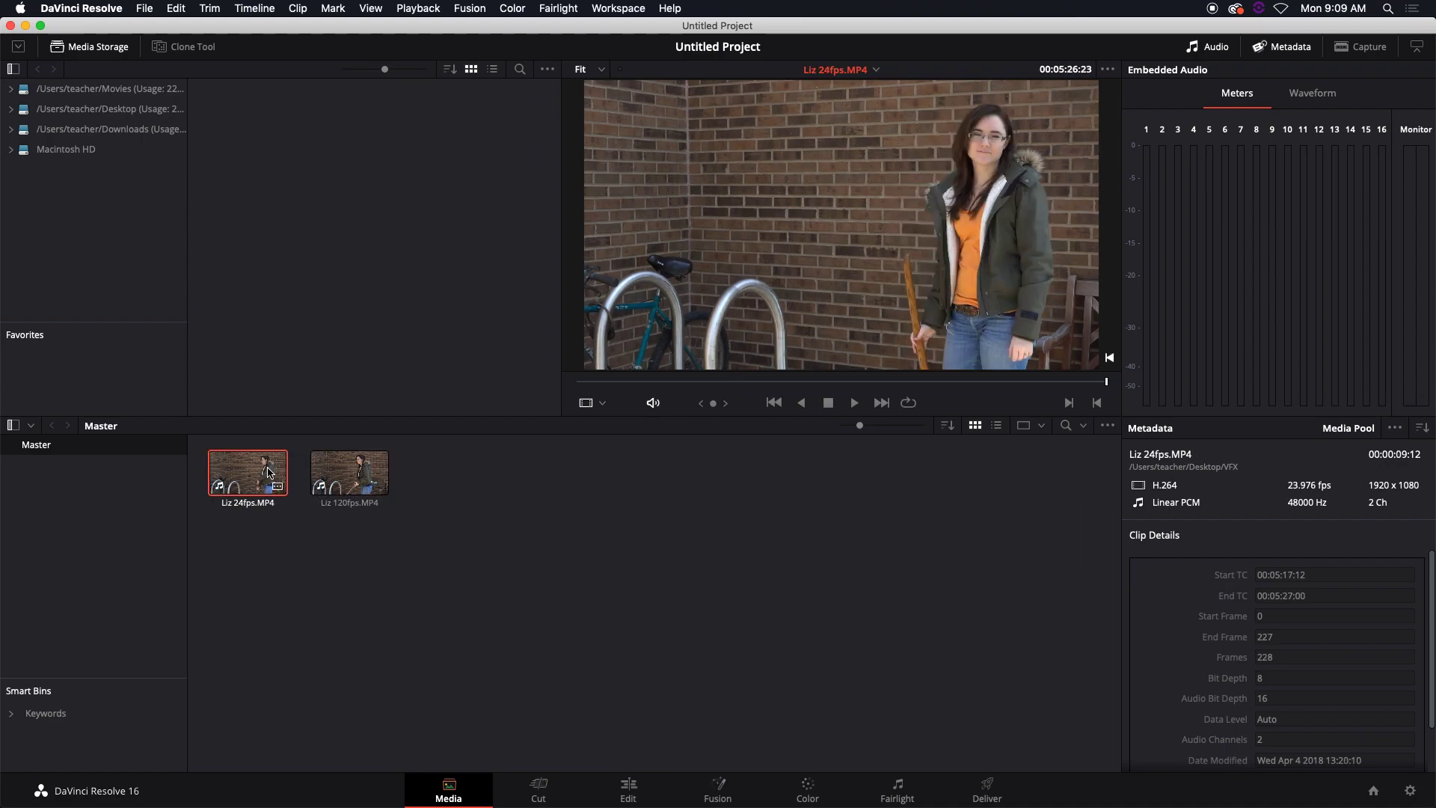
key(space)
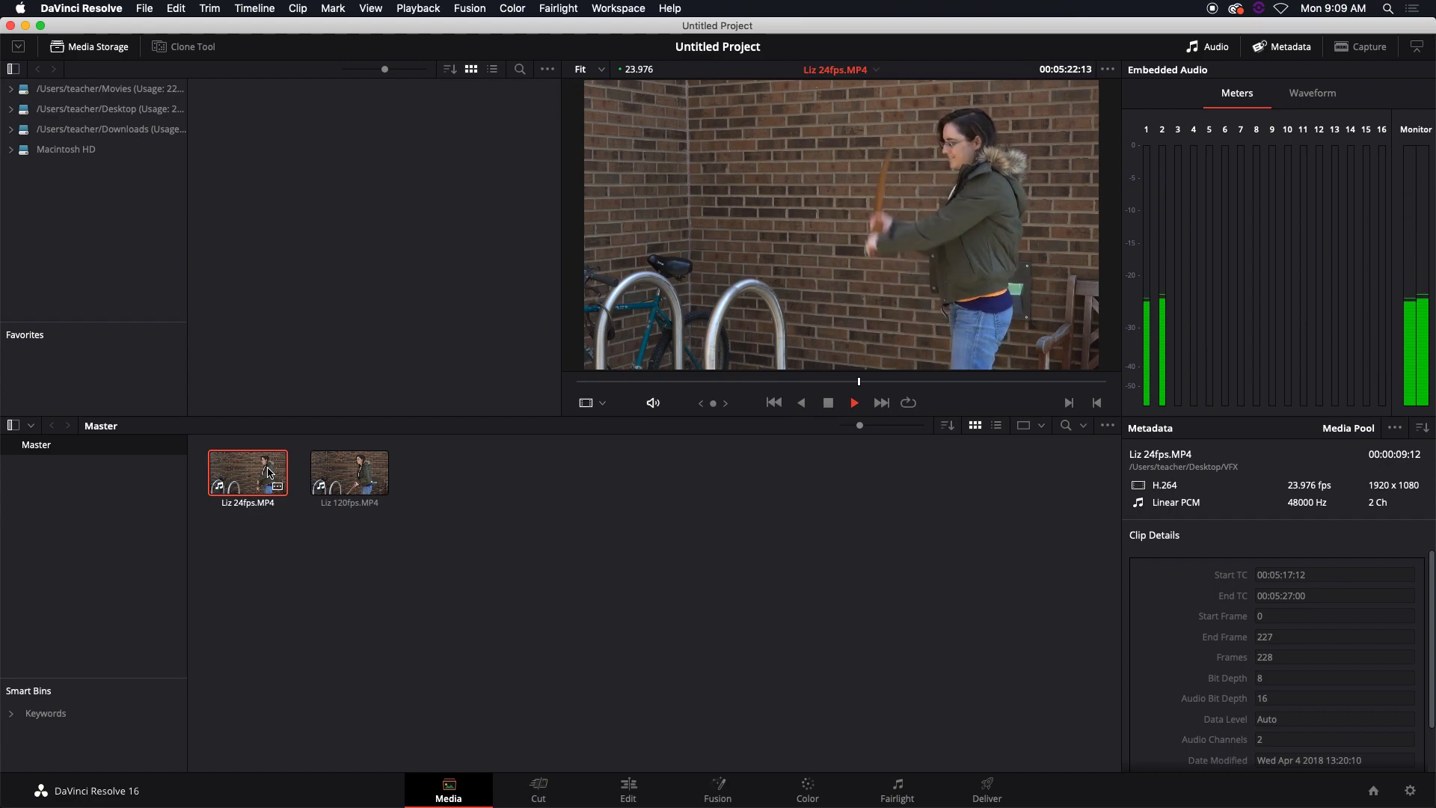
key(space)
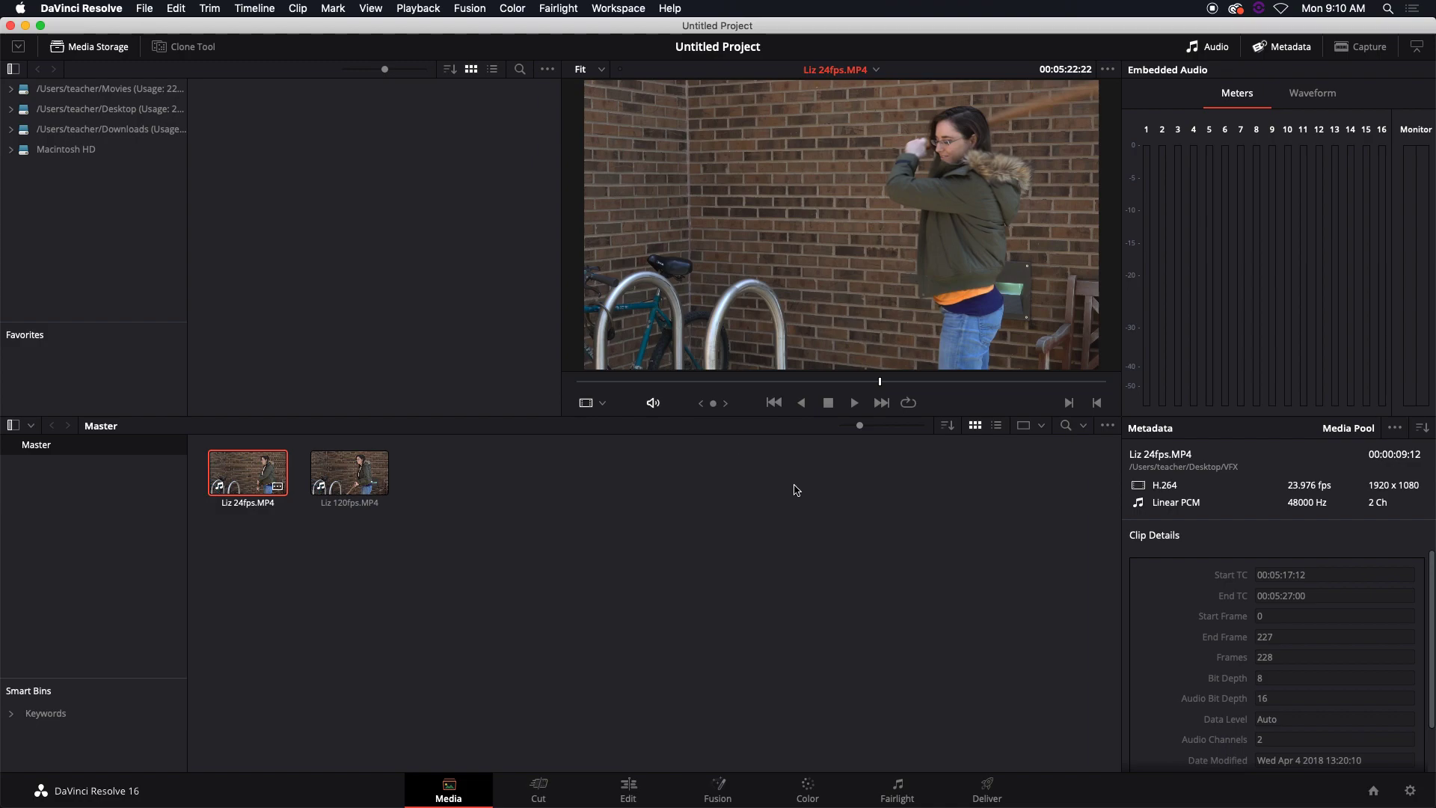
click(365, 469)
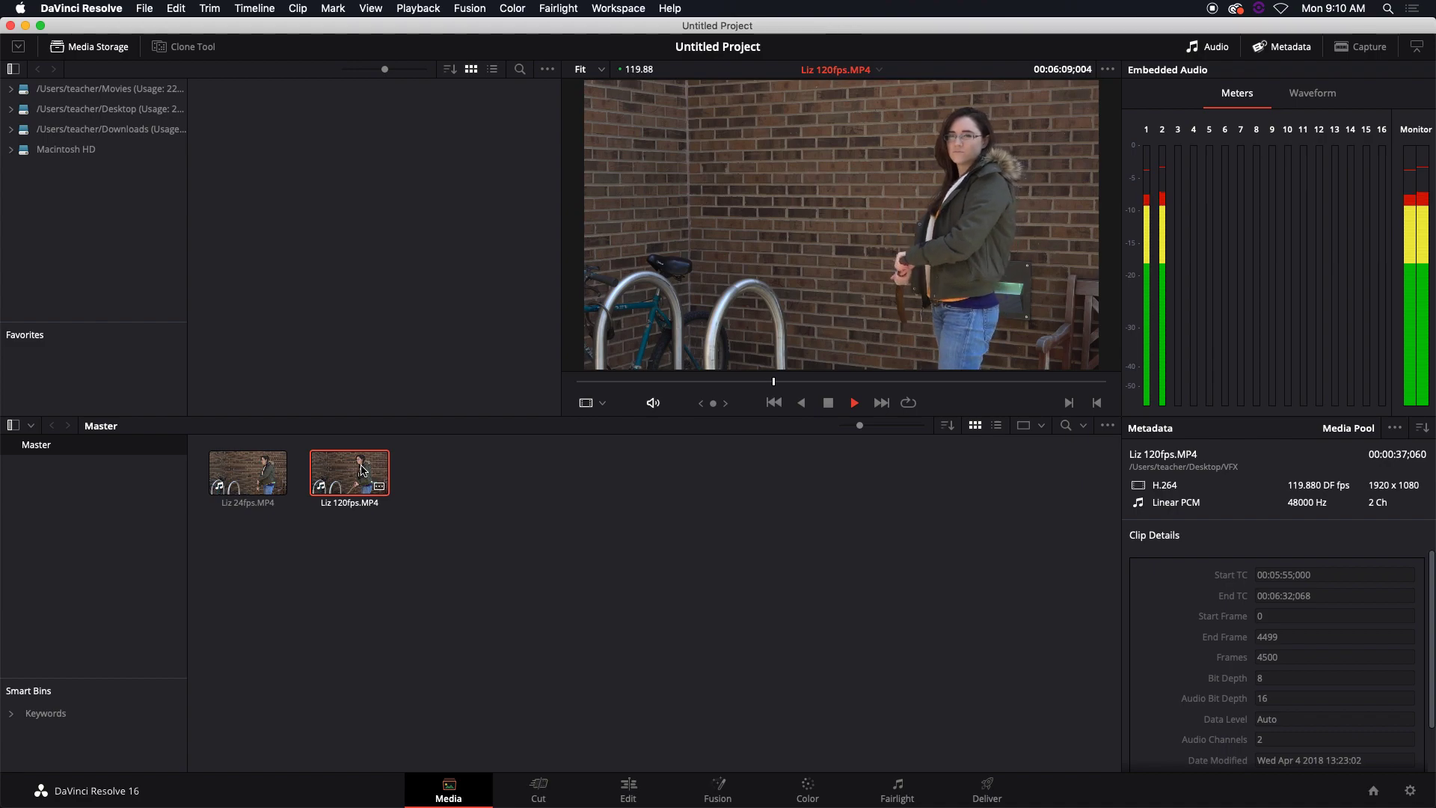
key(space)
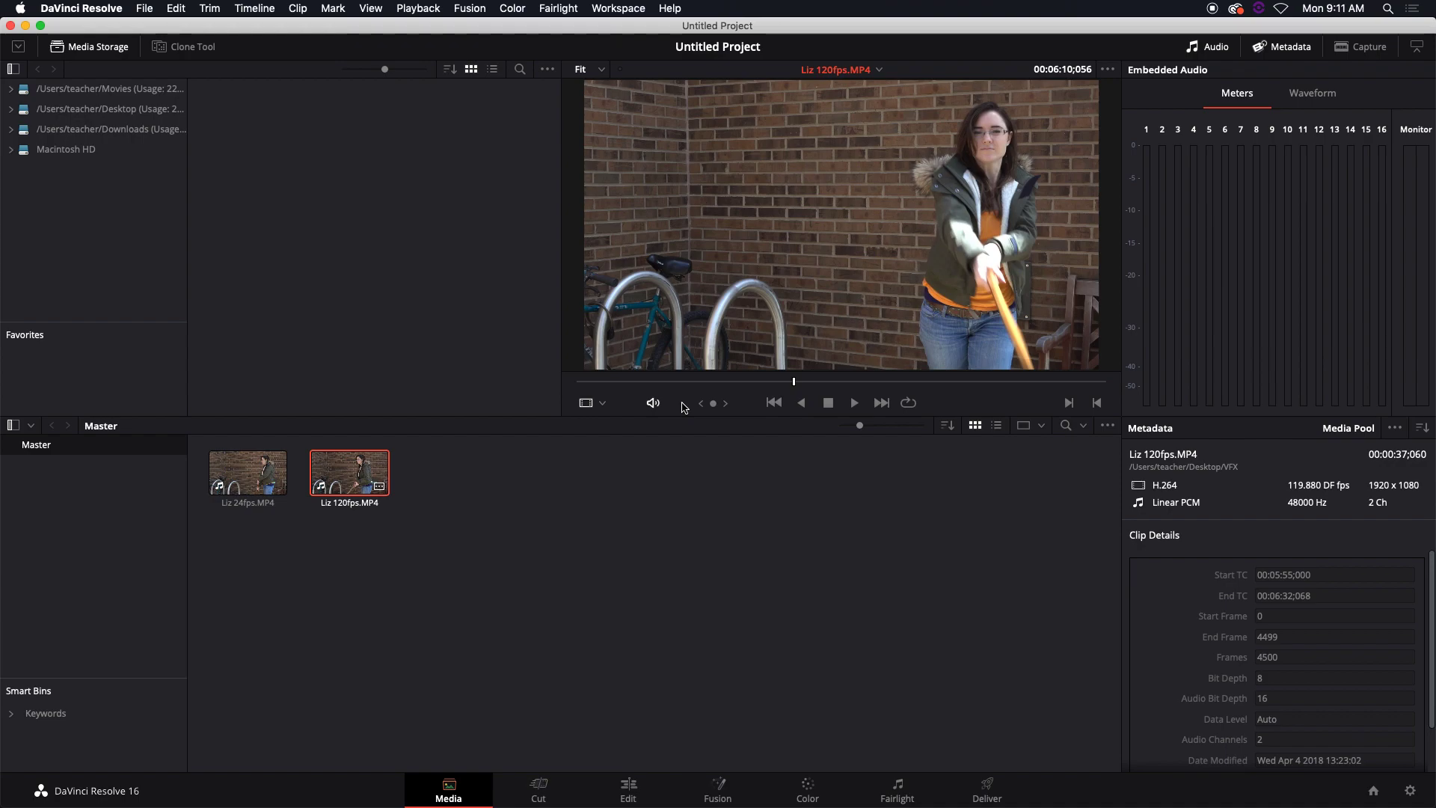
Step: Place the Liz 24fps.MP4 clip at the start of a new timeline on the Edit page
click(264, 480)
click(630, 787)
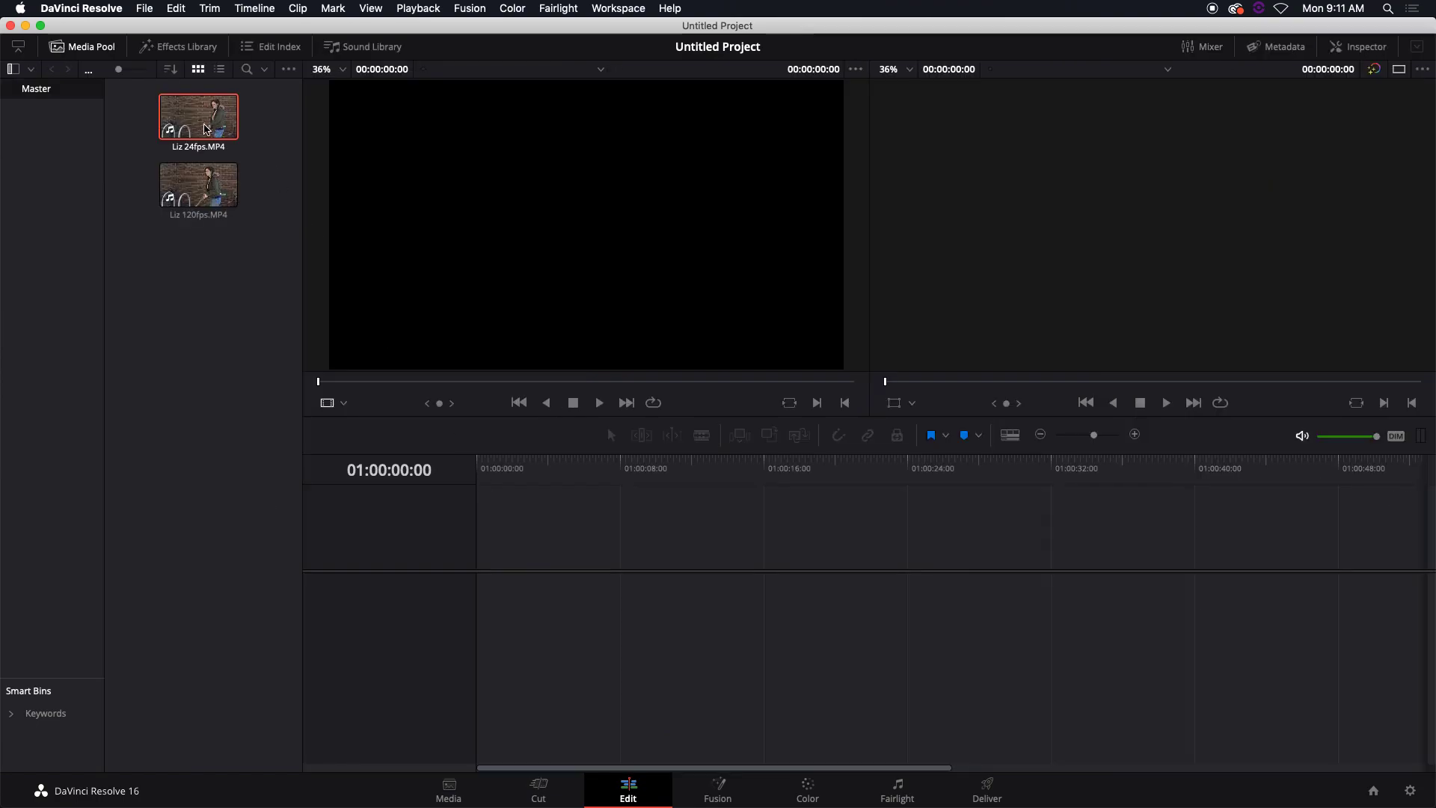
drag(184, 127, 481, 609)
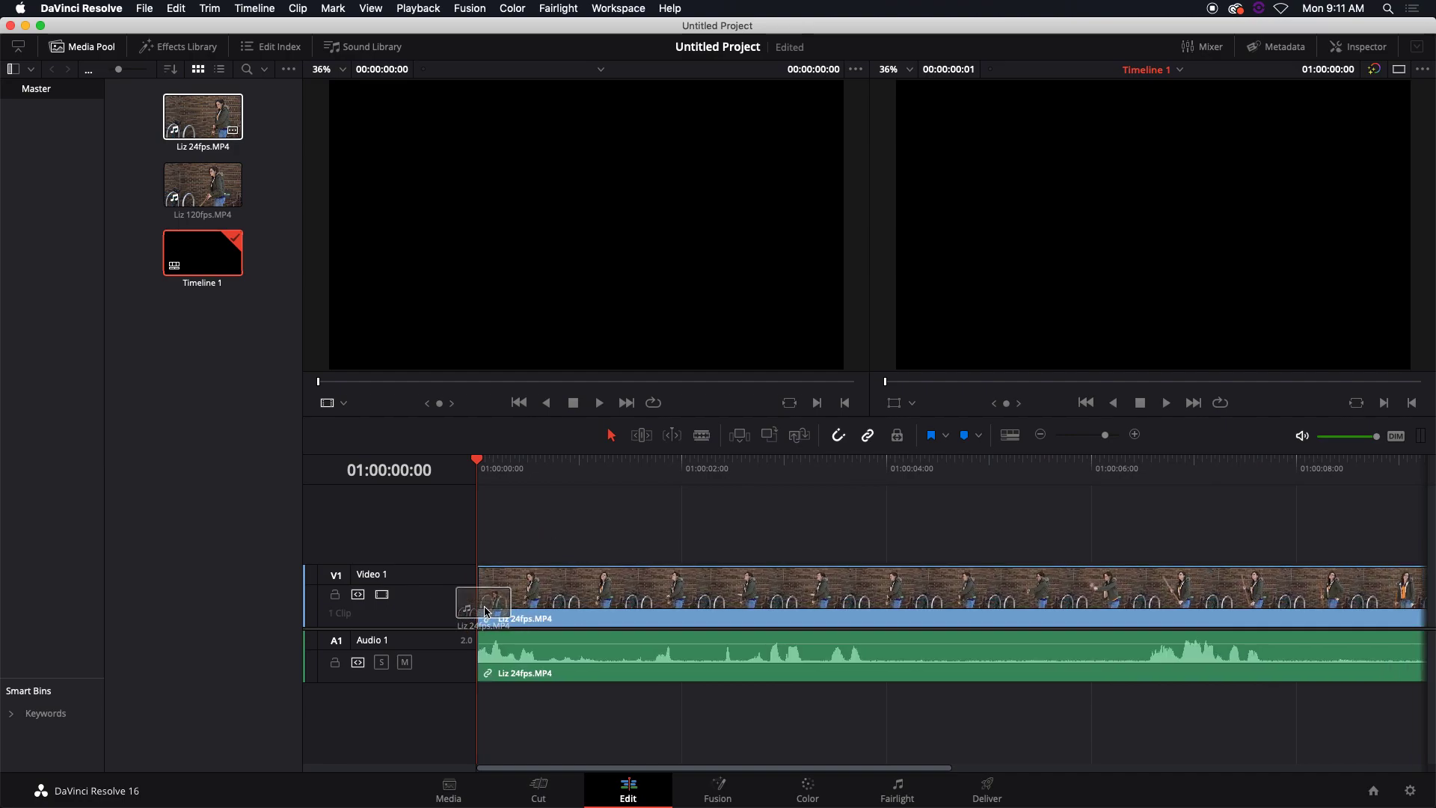
click(635, 558)
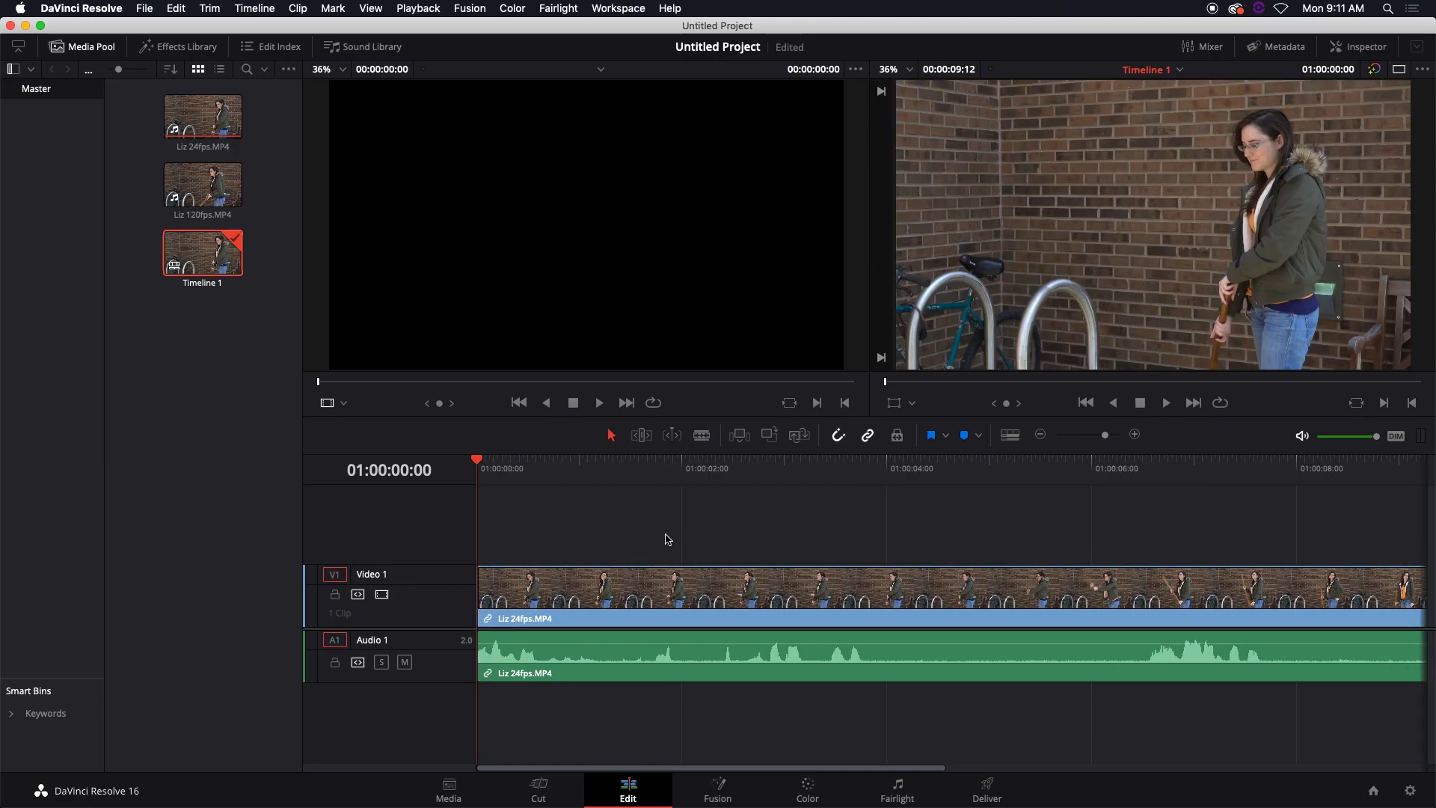
key(shift+z)
Step: Show the retime controls on the Liz 24fps.MP4 timeline clip, and hide them again
click(739, 479)
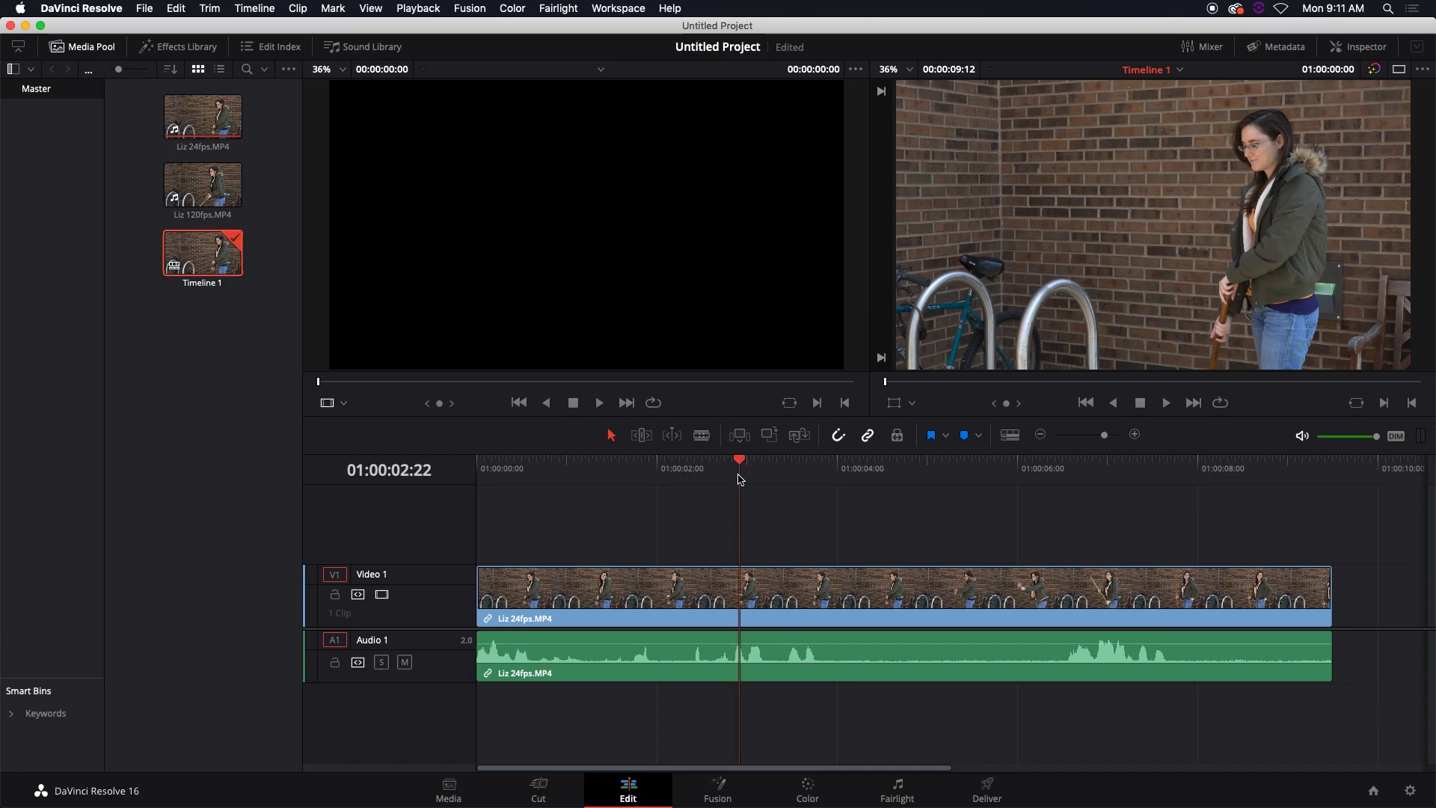
click(727, 580)
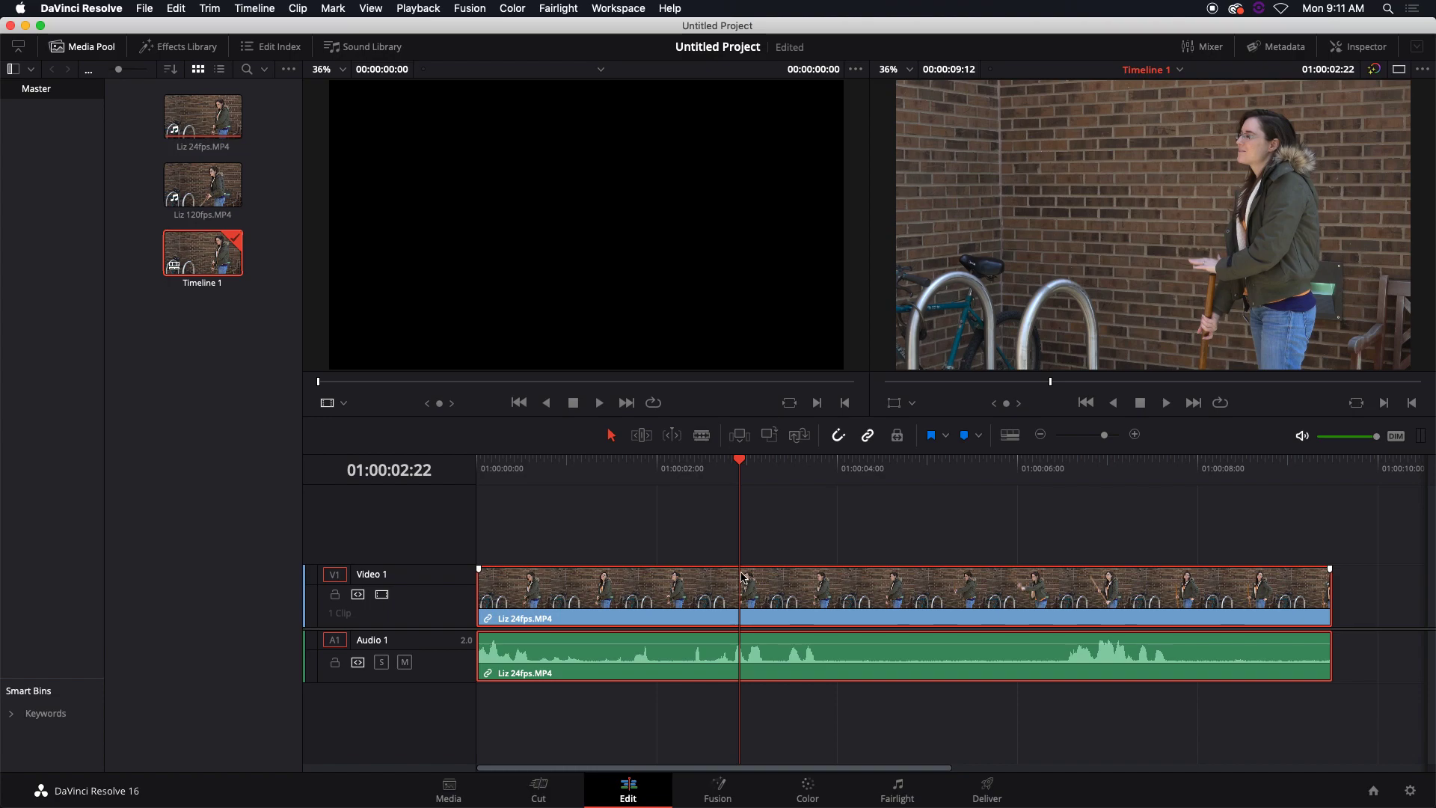
right_click(773, 590)
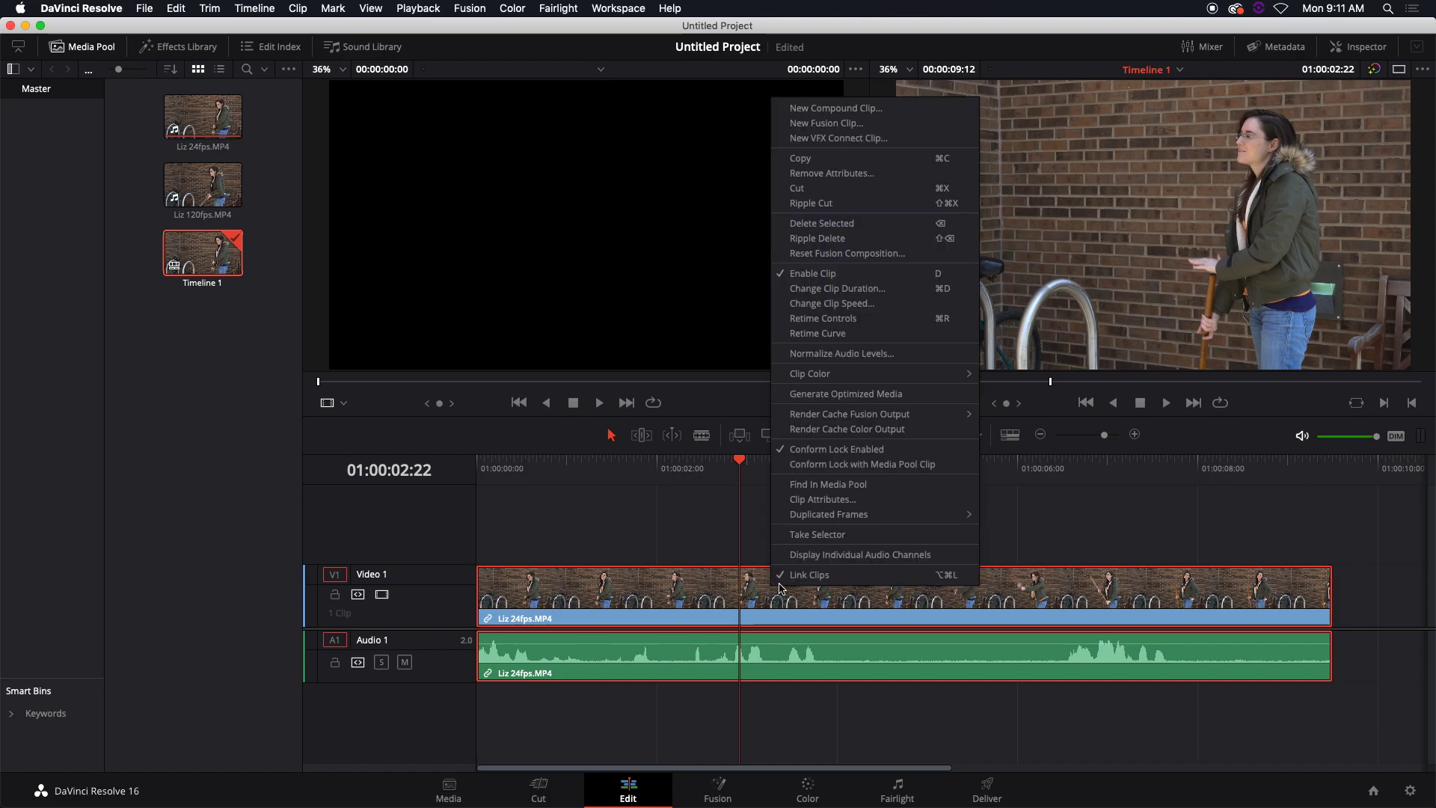
click(874, 320)
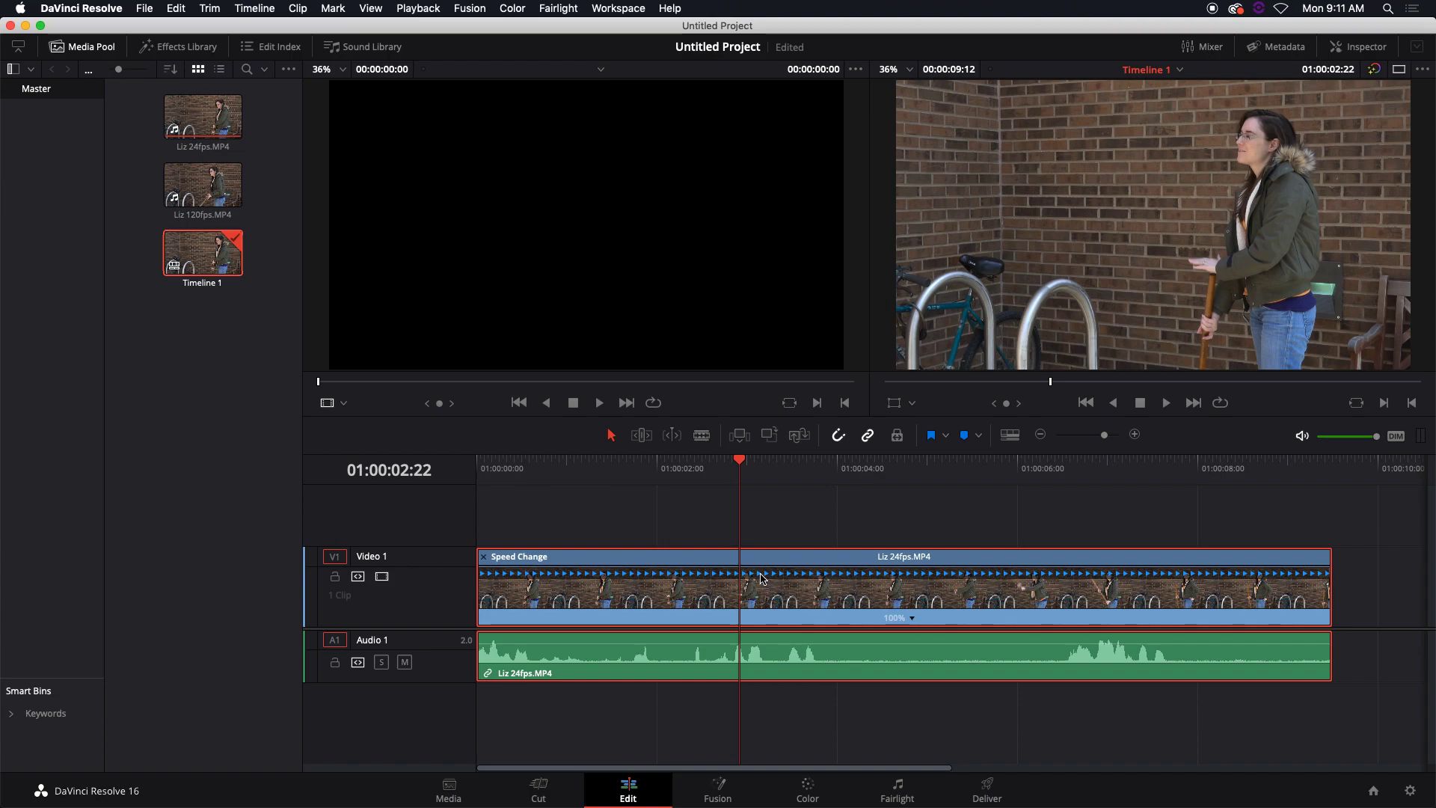
click(483, 558)
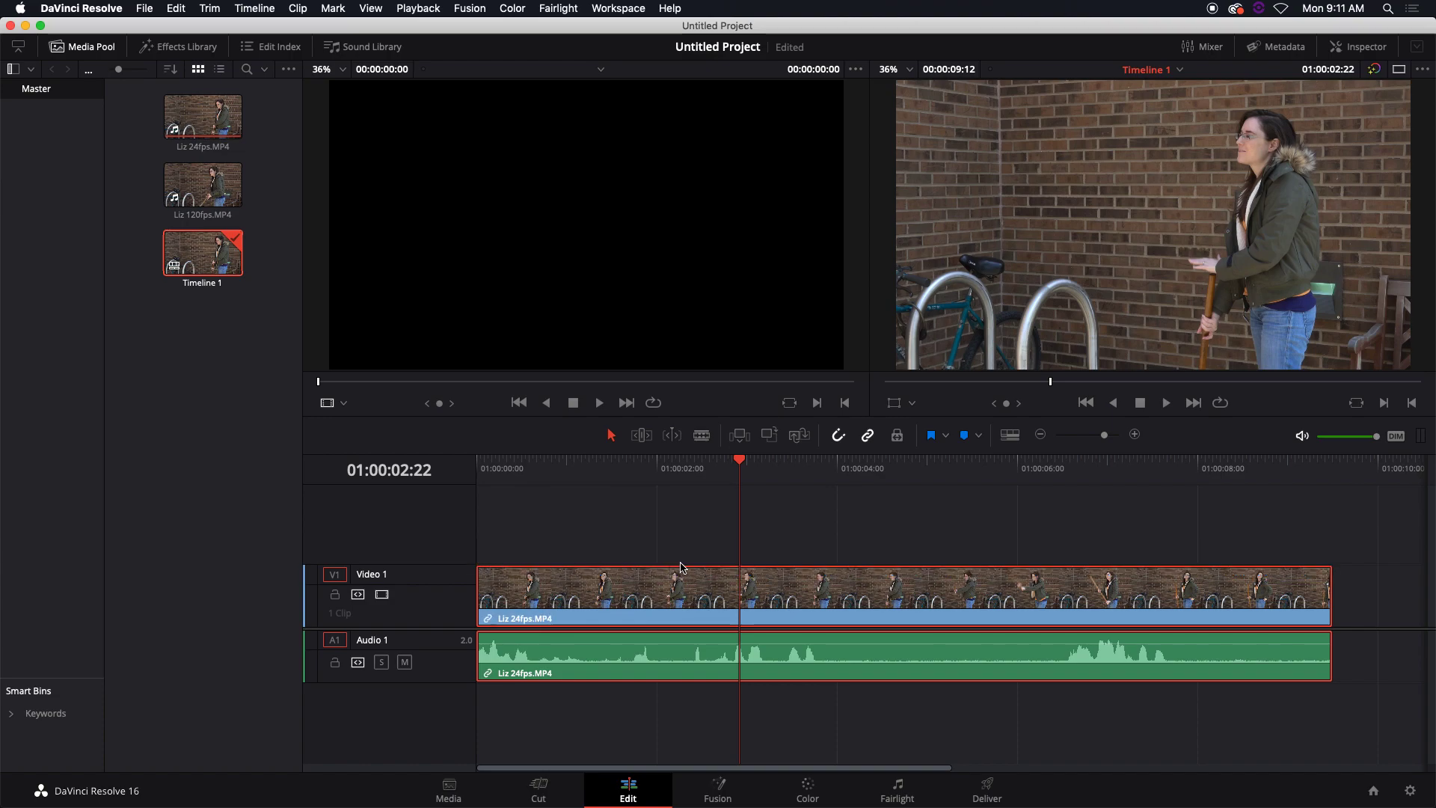
drag(756, 472, 773, 475)
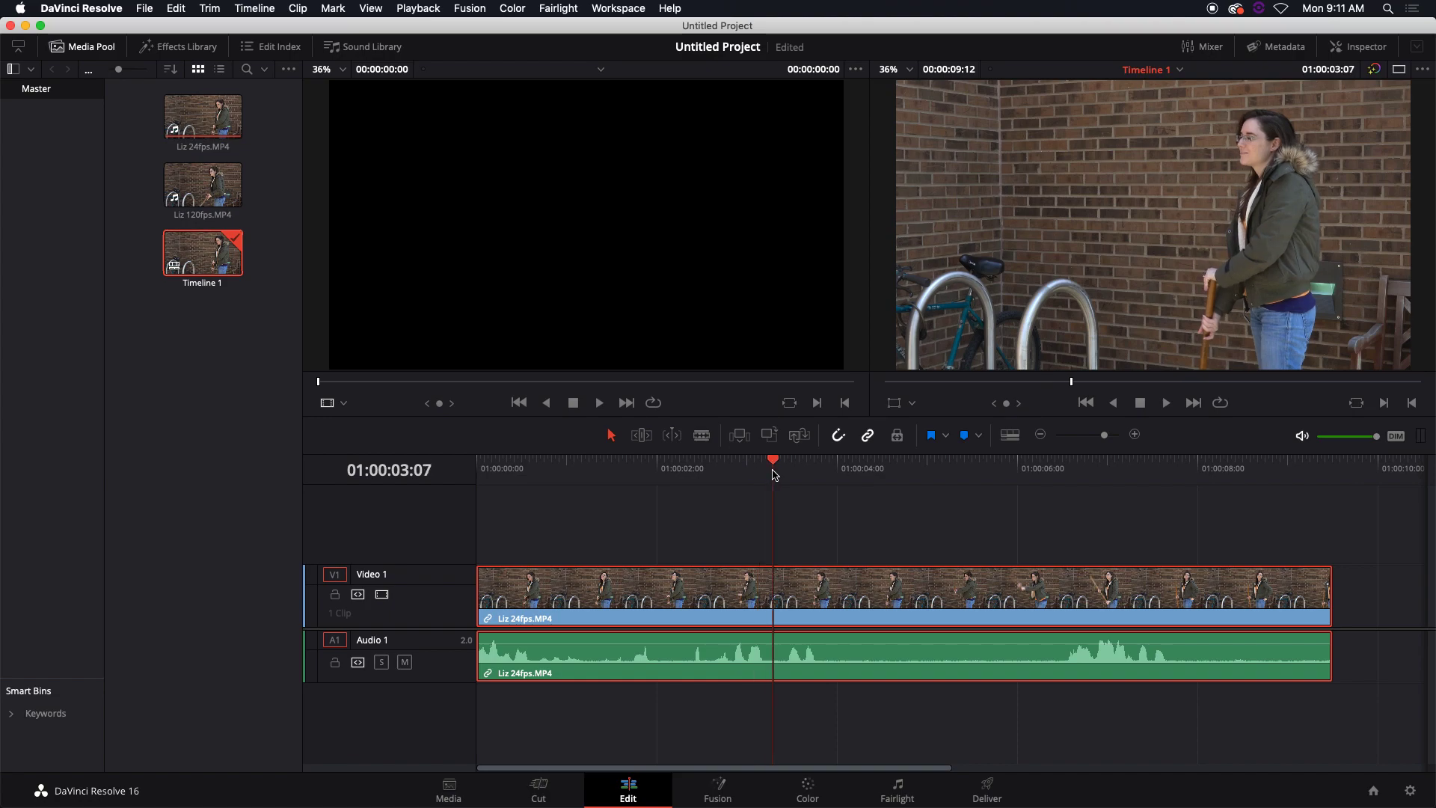
right_click(818, 595)
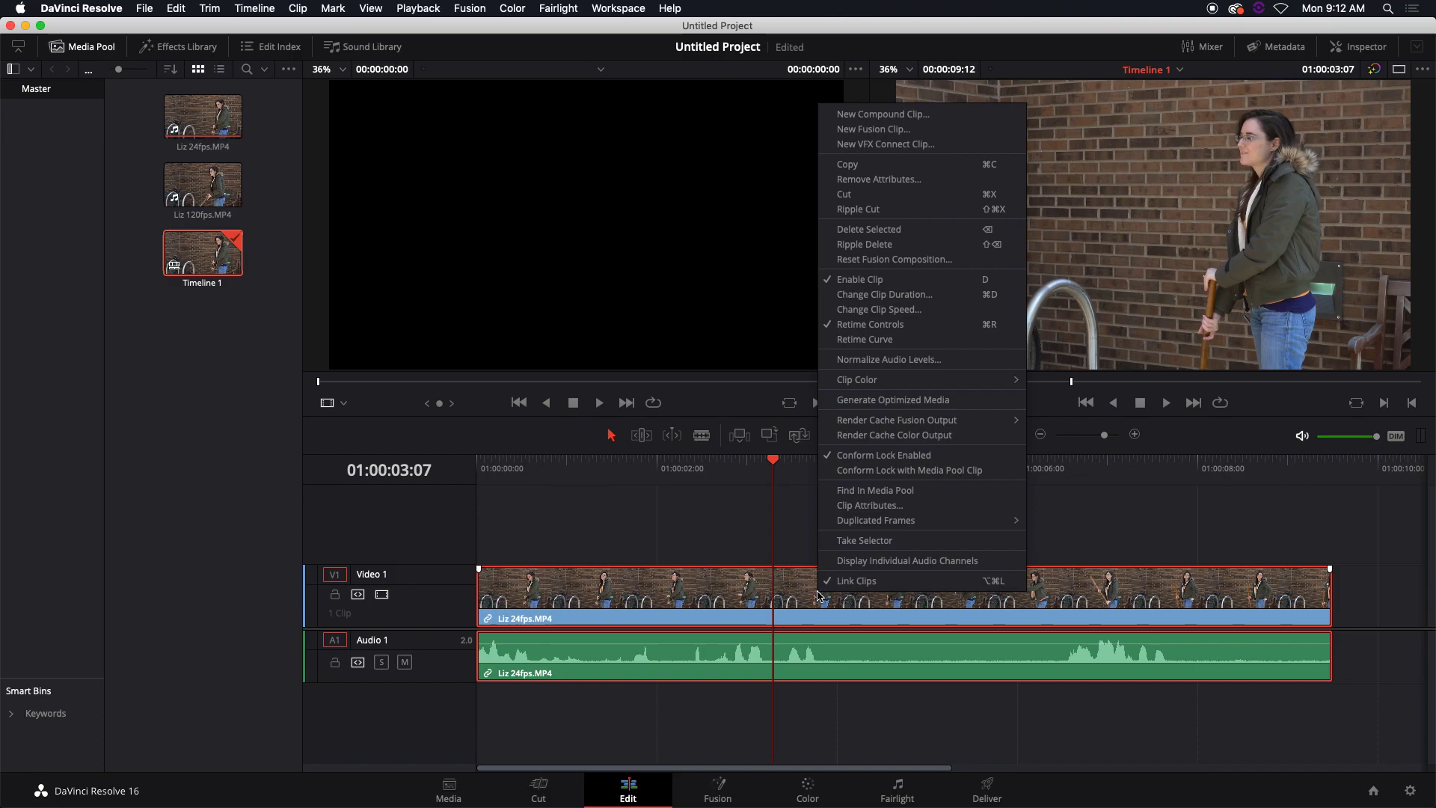
click(870, 324)
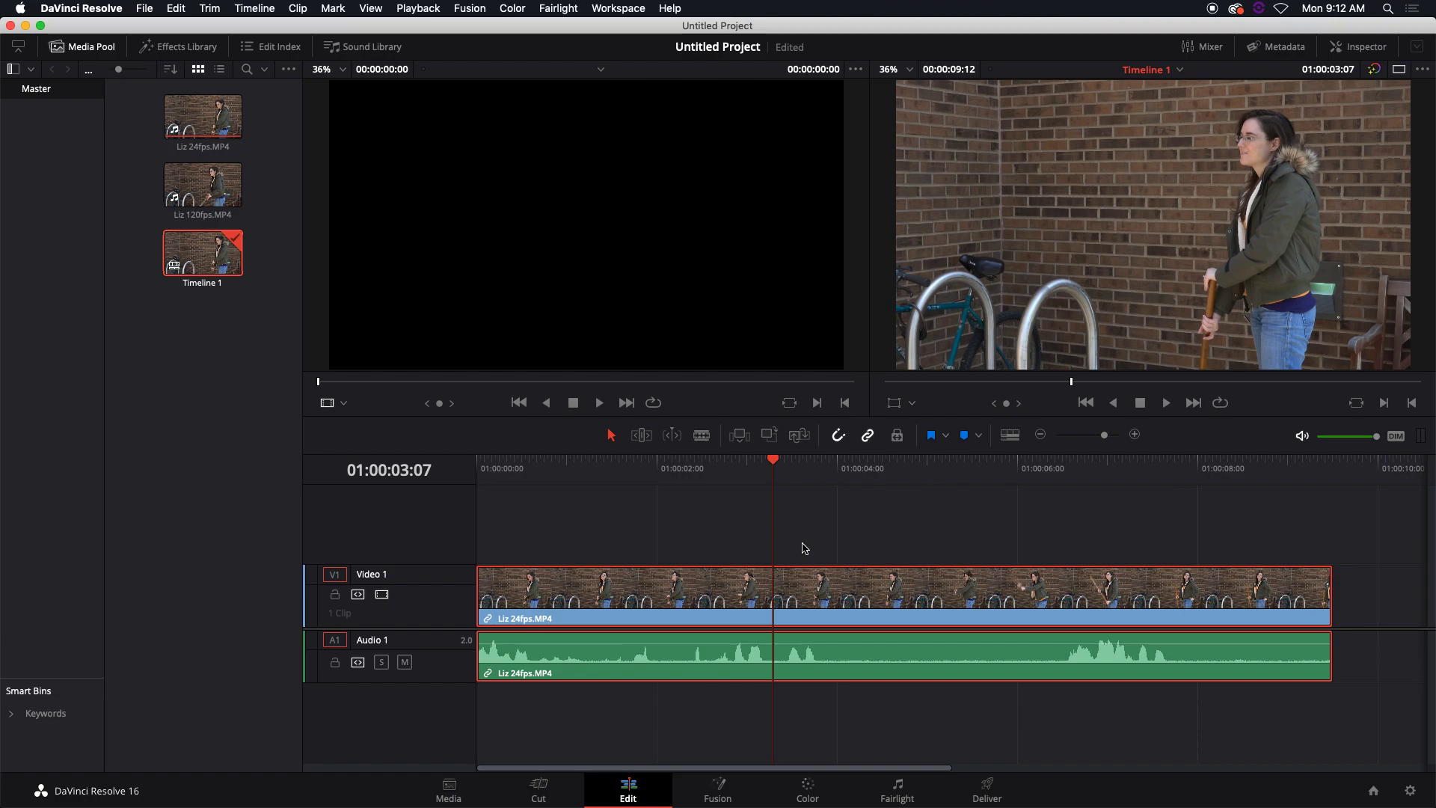
Step: Change the Liz 24fps.MP4 timeline clip's speed to 200% and save the project
right_click(801, 582)
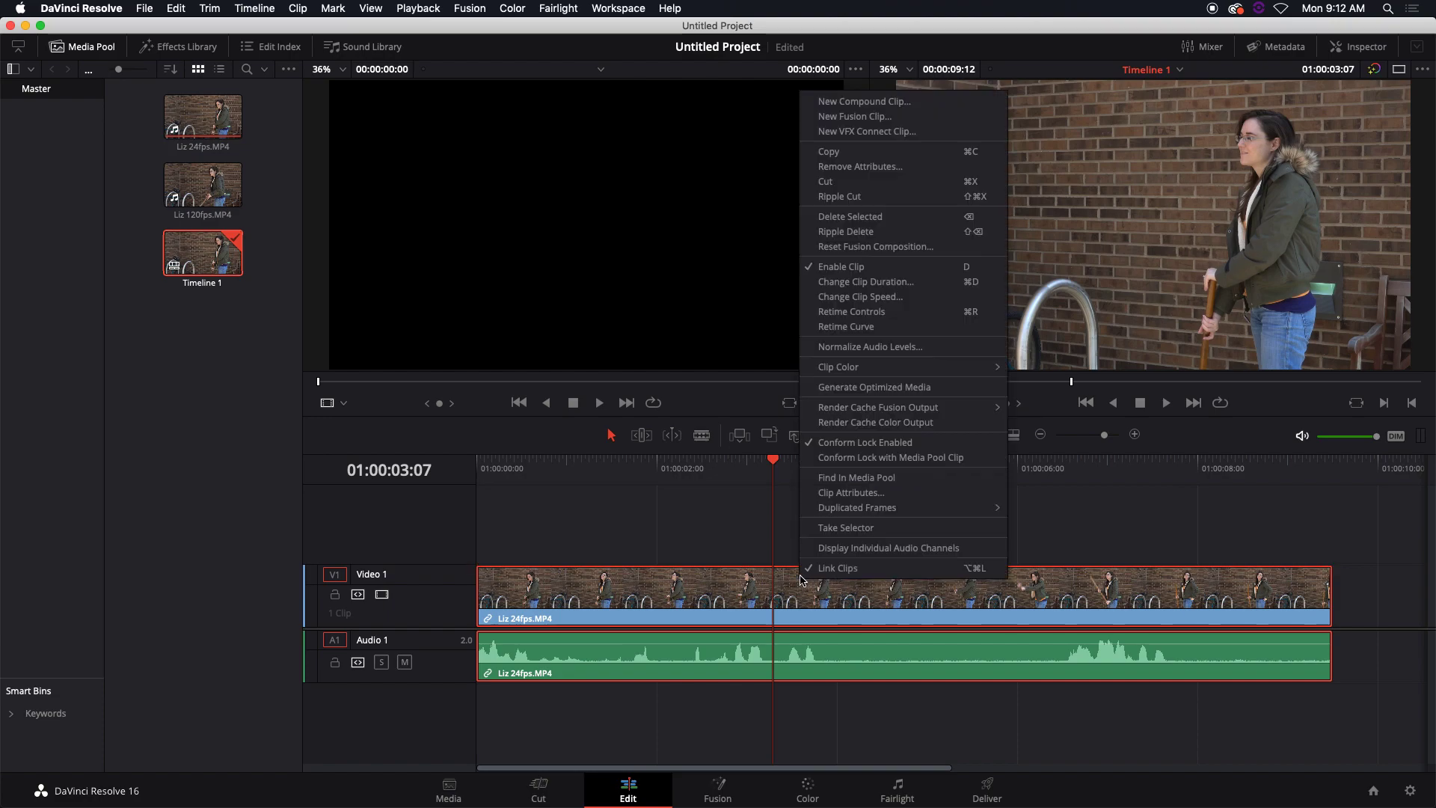
click(860, 296)
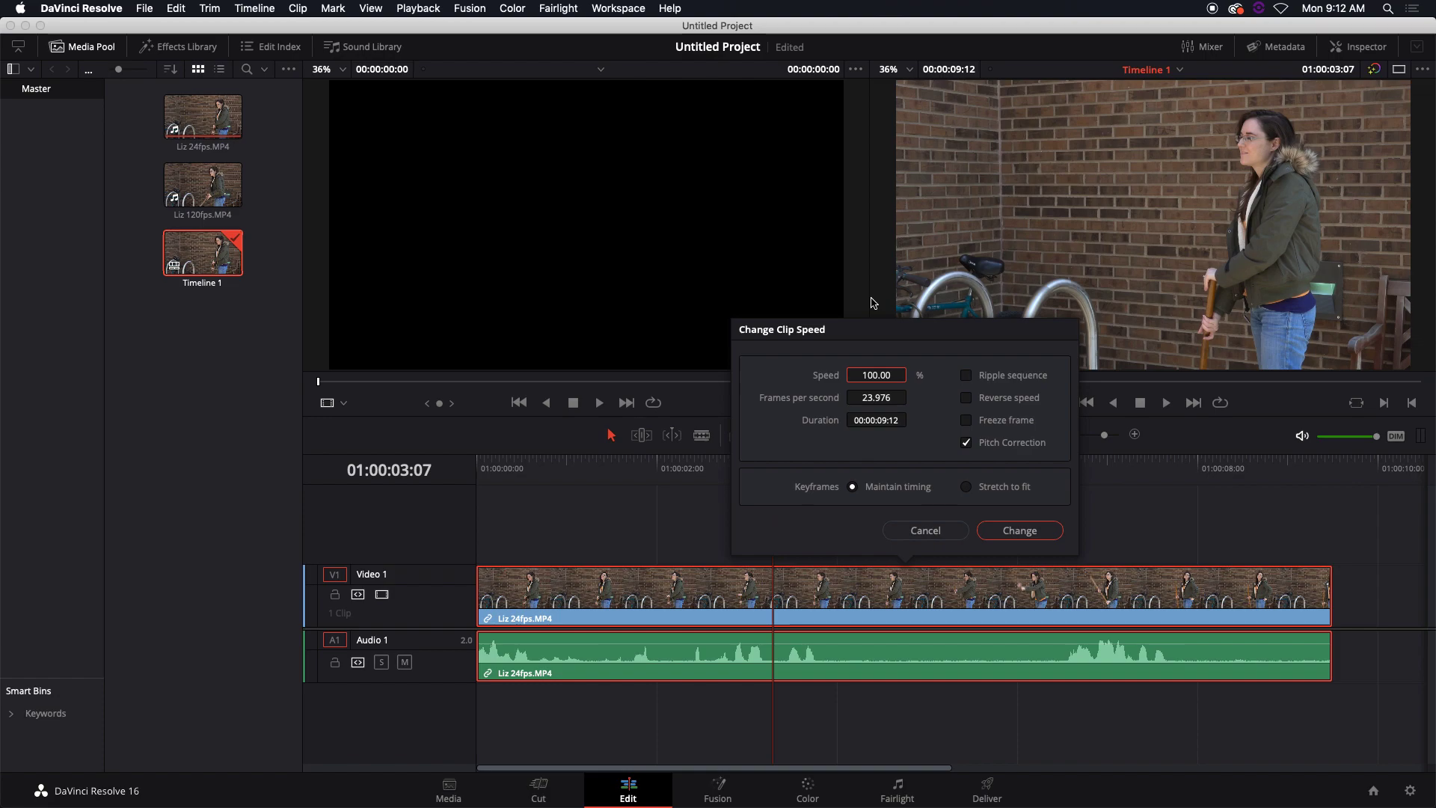
double_click(884, 376)
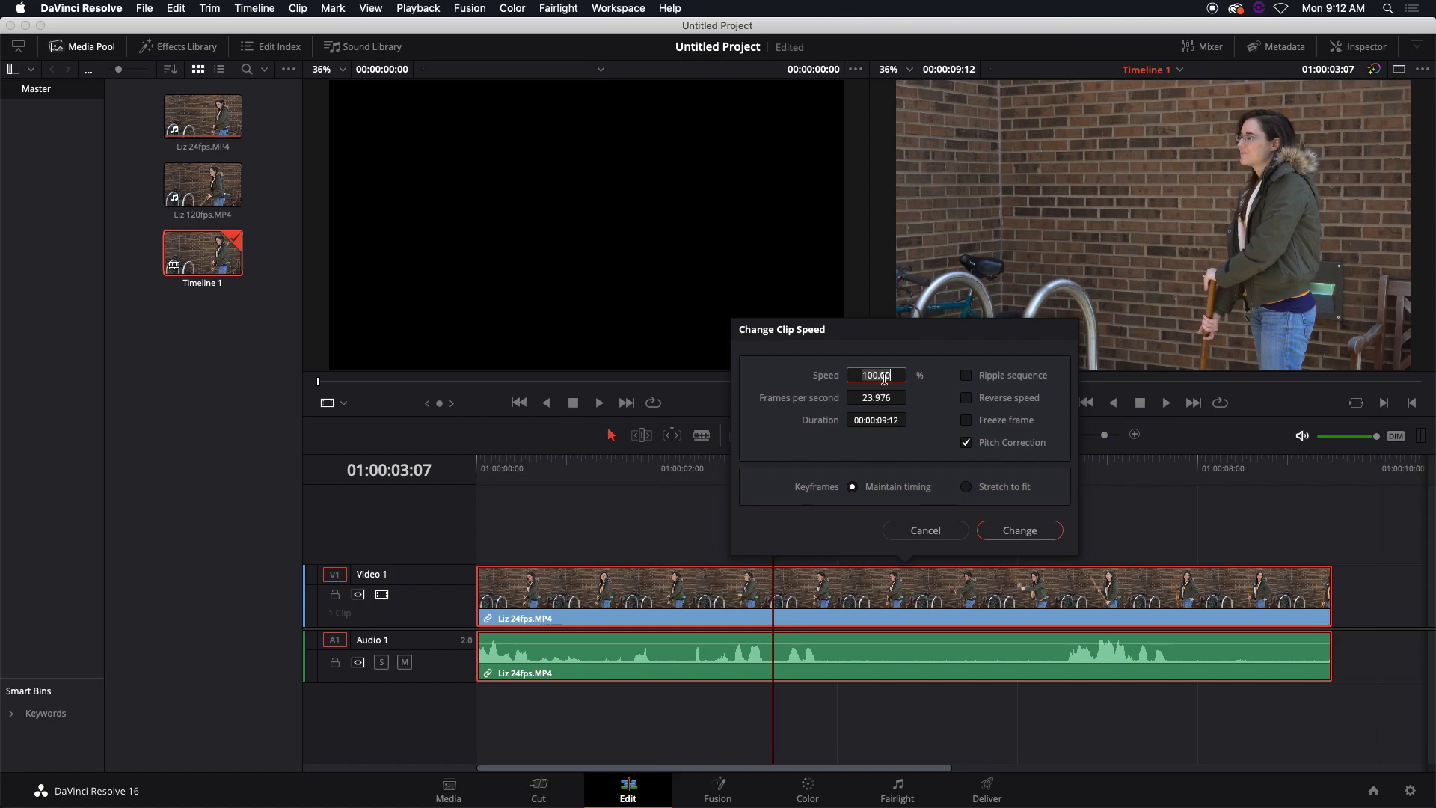
text(200)
click(1026, 531)
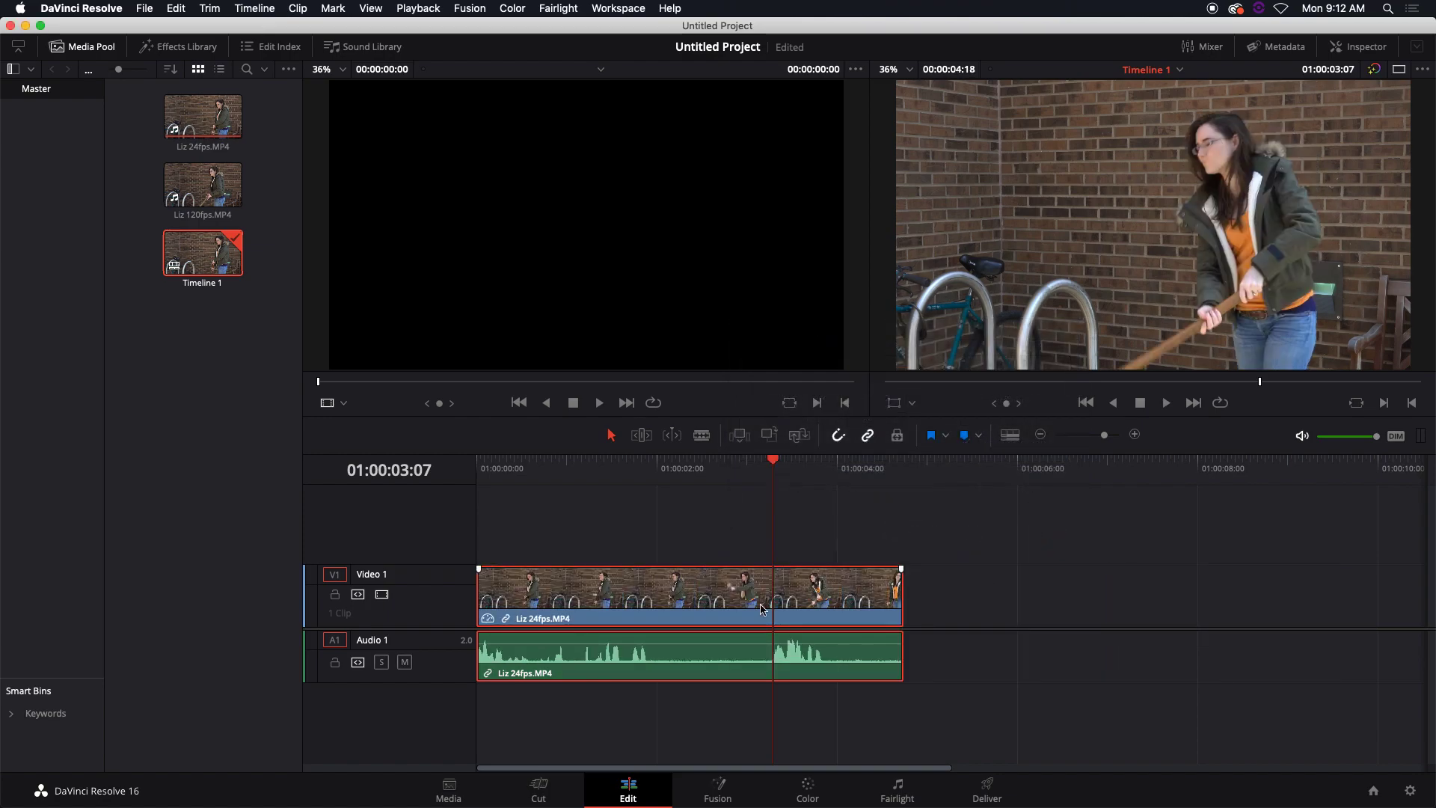
key(super+s)
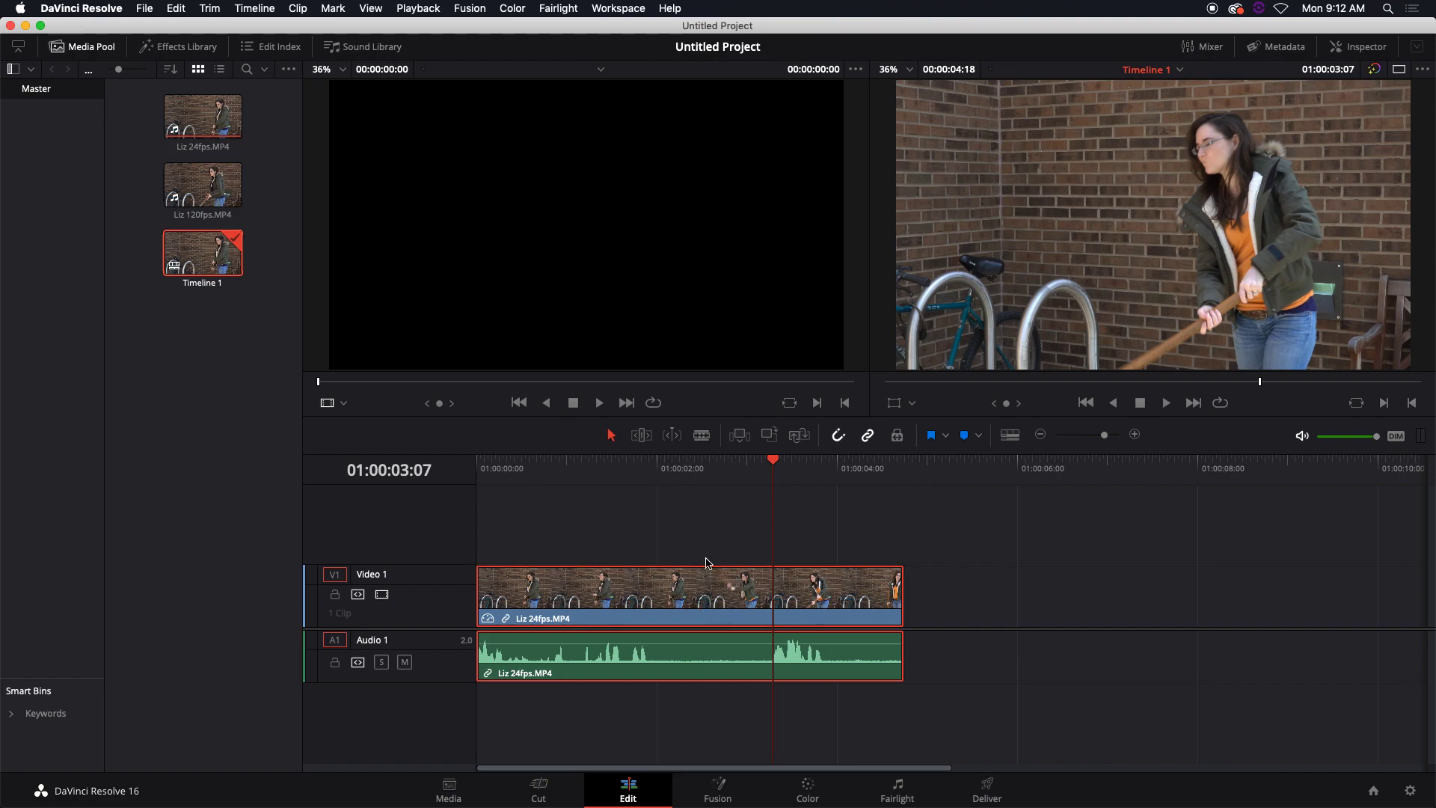
Step: Play the sped-up clip from about one second into the timeline to check its faster motion
click(585, 462)
key(space)
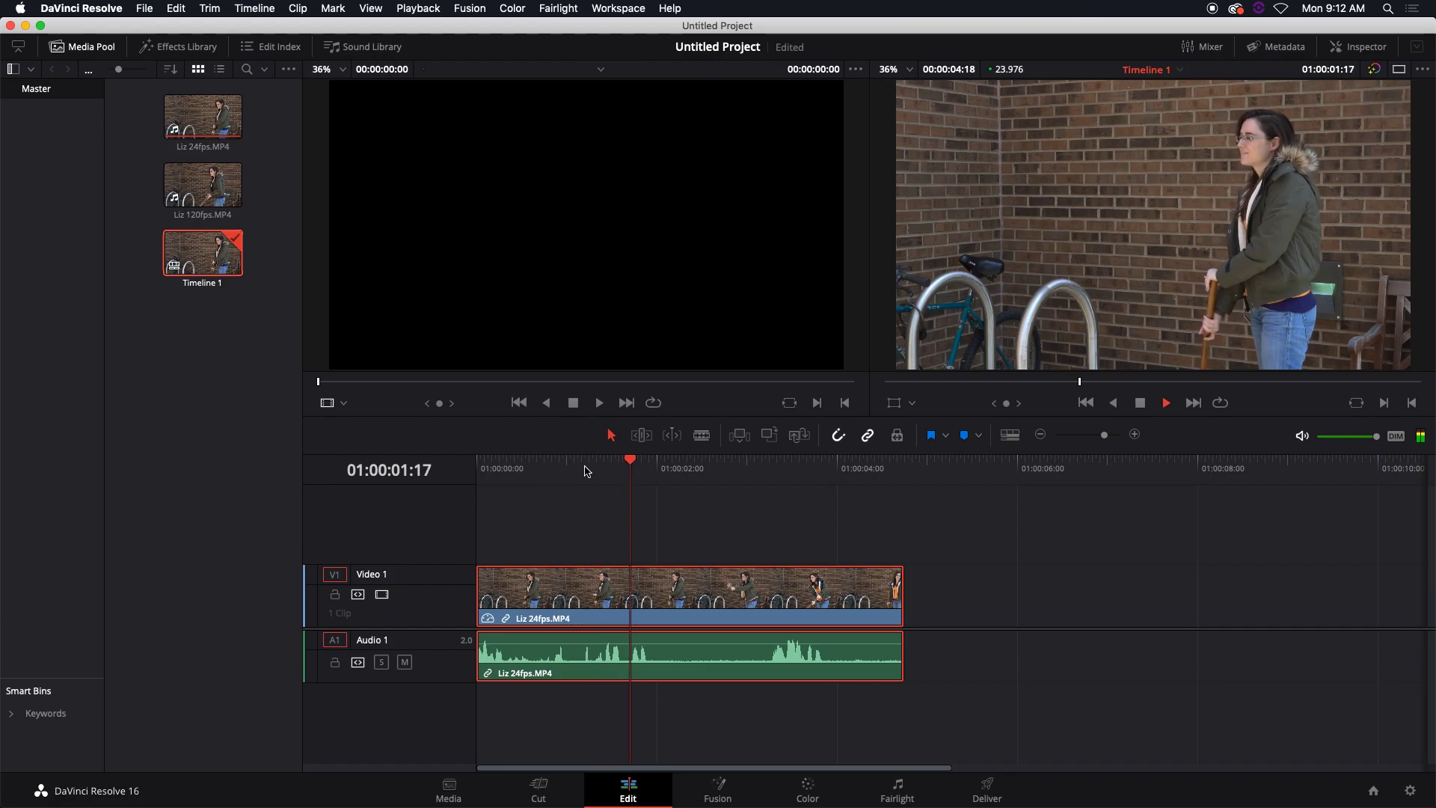
key(space)
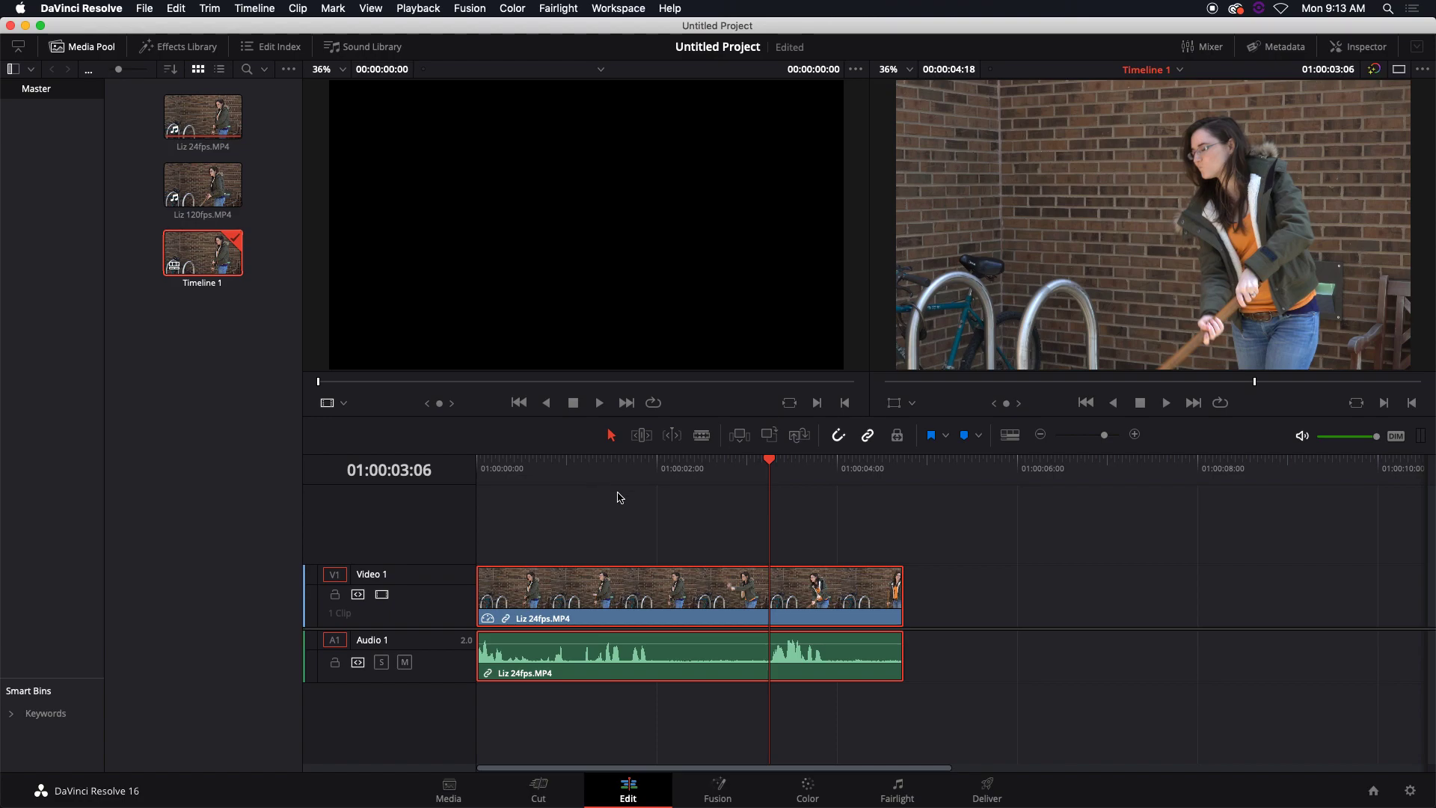
Step: Reset the clip's speed to 100% and extend its end to the full 00:00:09:12 duration
right_click(747, 586)
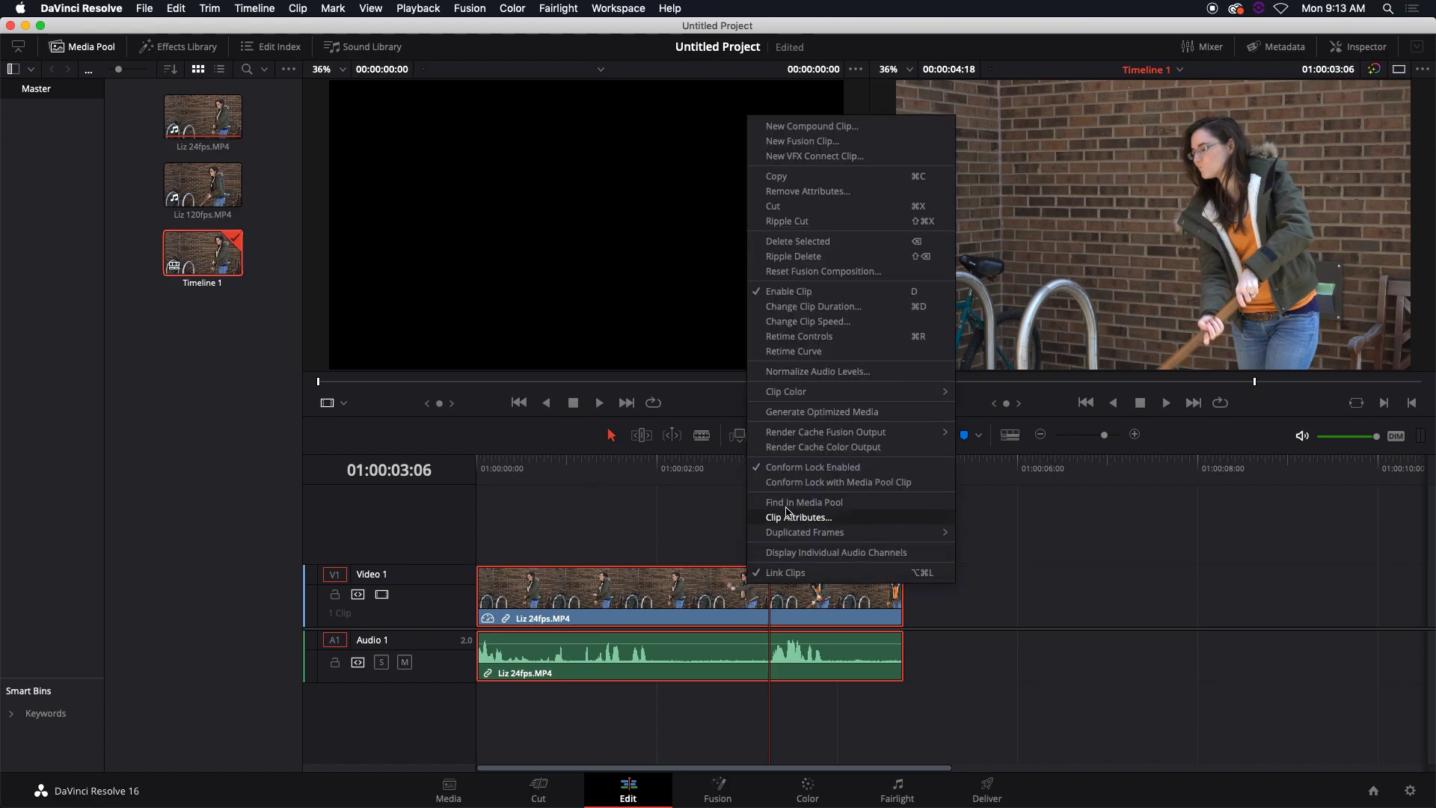
click(784, 322)
double_click(677, 375)
text(100)
key(Return)
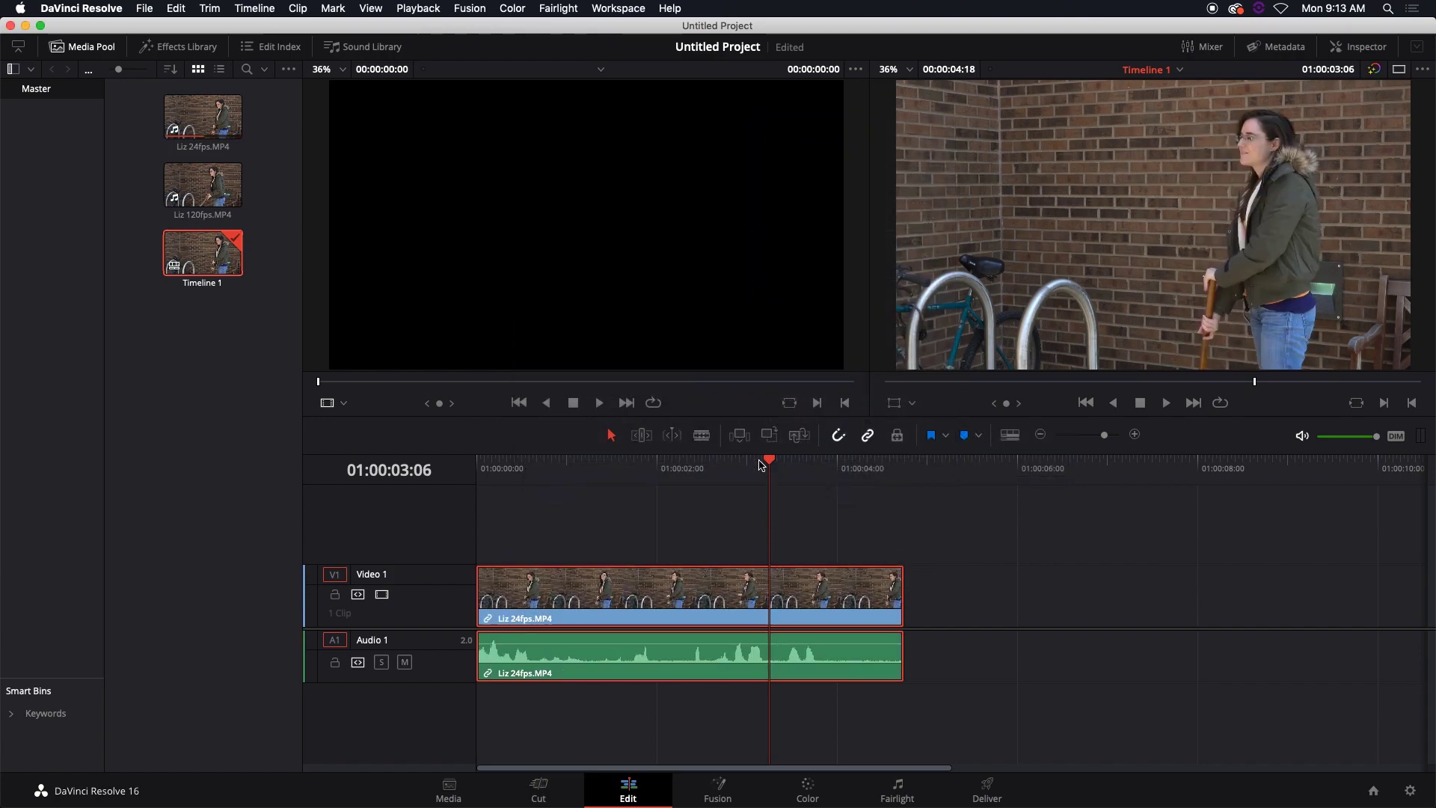
drag(900, 594, 1386, 588)
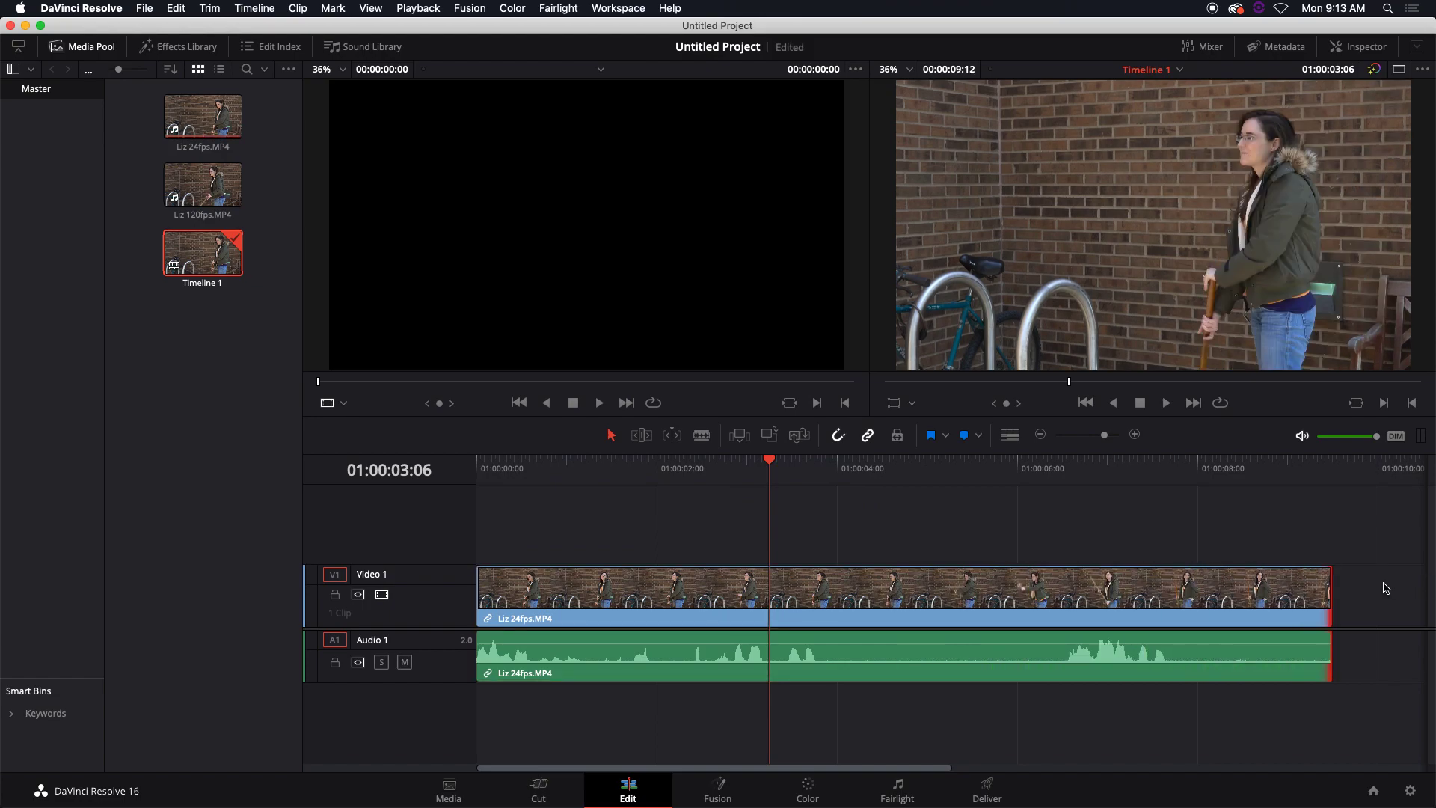
Step: Change the Liz 24fps.MP4 timeline clip's speed to 50%
right_click(920, 582)
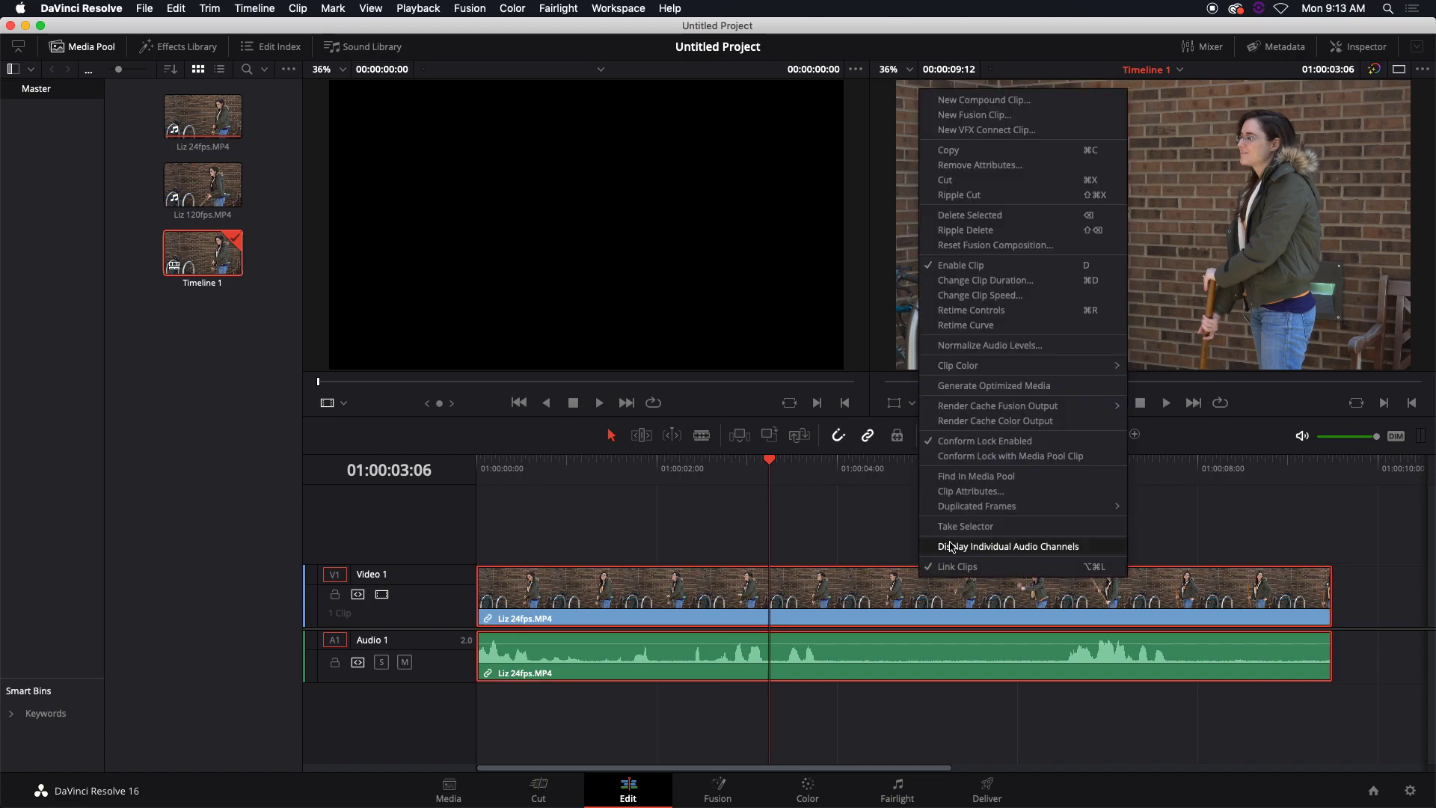
click(997, 304)
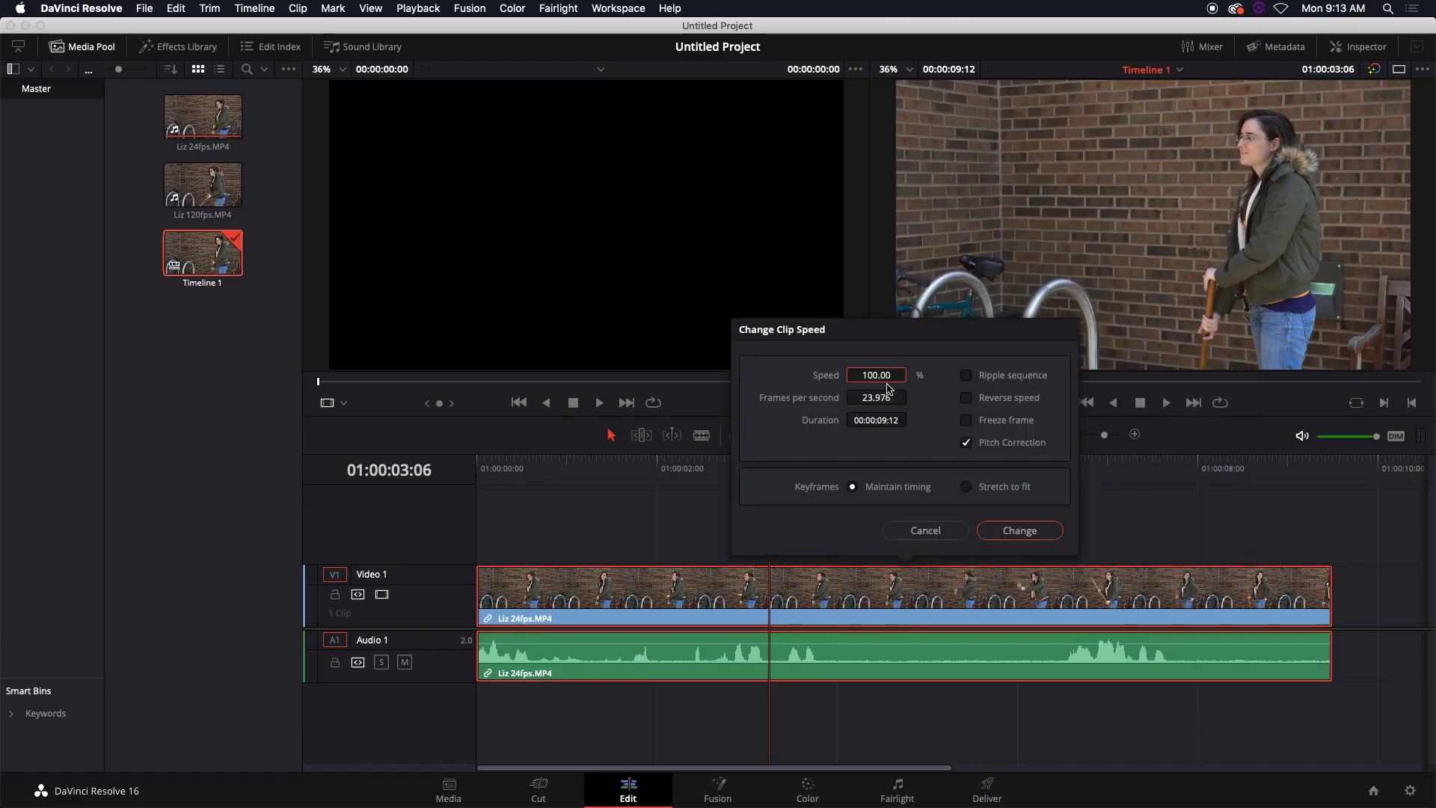
click(870, 377)
double_click(877, 377)
text(50)
click(1020, 530)
Step: Extend the end of the slowed clip to a duration of about 00:00:15:23
click(672, 468)
mouse_move(1322, 600)
mouse_down()
mouse_move(1388, 586)
mouse_move(1376, 595)
mouse_move(1400, 599)
mouse_up()
key(shift+z)
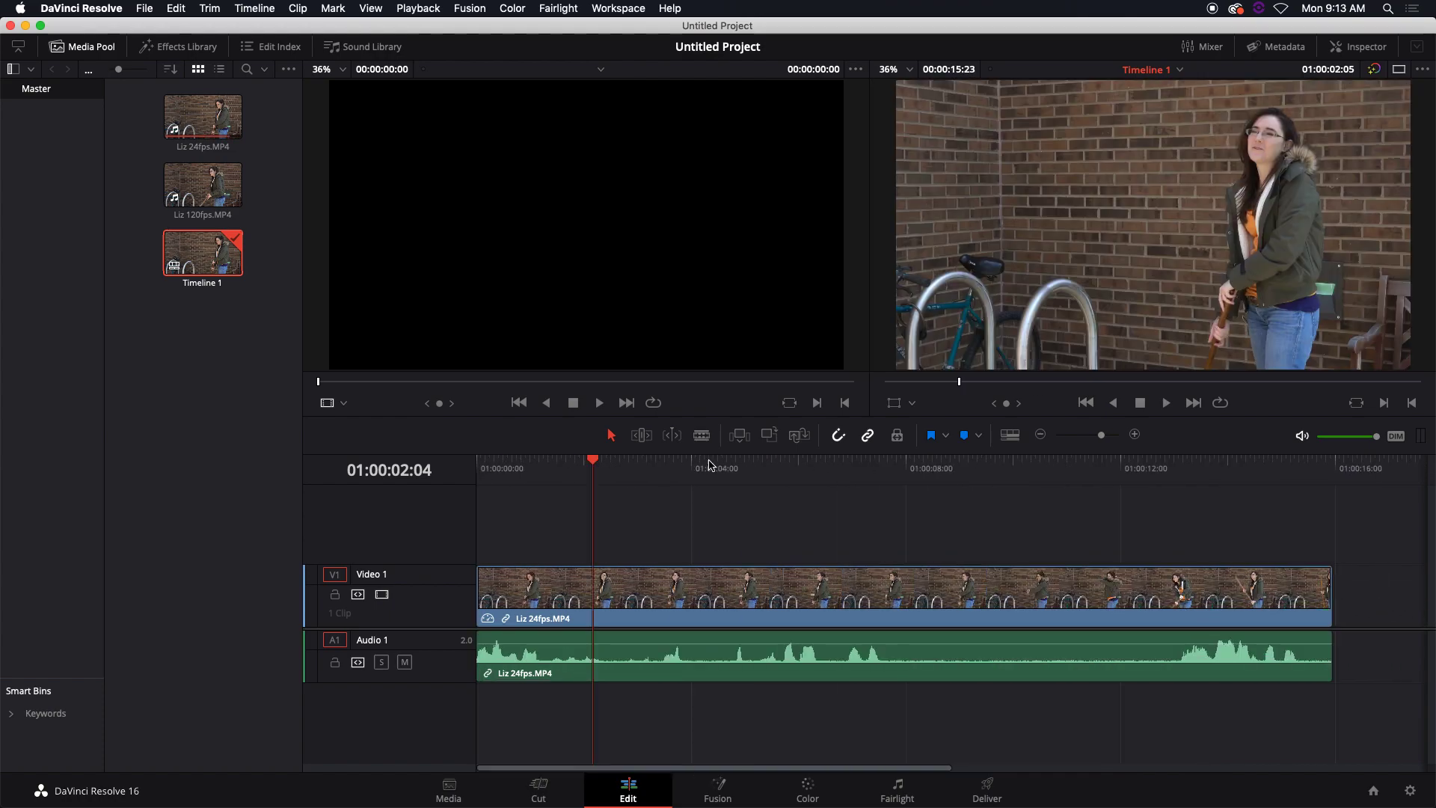
Step: Play the later part of the slowed clip to examine how smooth the slow motion looks
mouse_move(594, 464)
mouse_down()
mouse_move(1032, 514)
mouse_move(1096, 505)
mouse_move(995, 515)
mouse_up()
key(space)
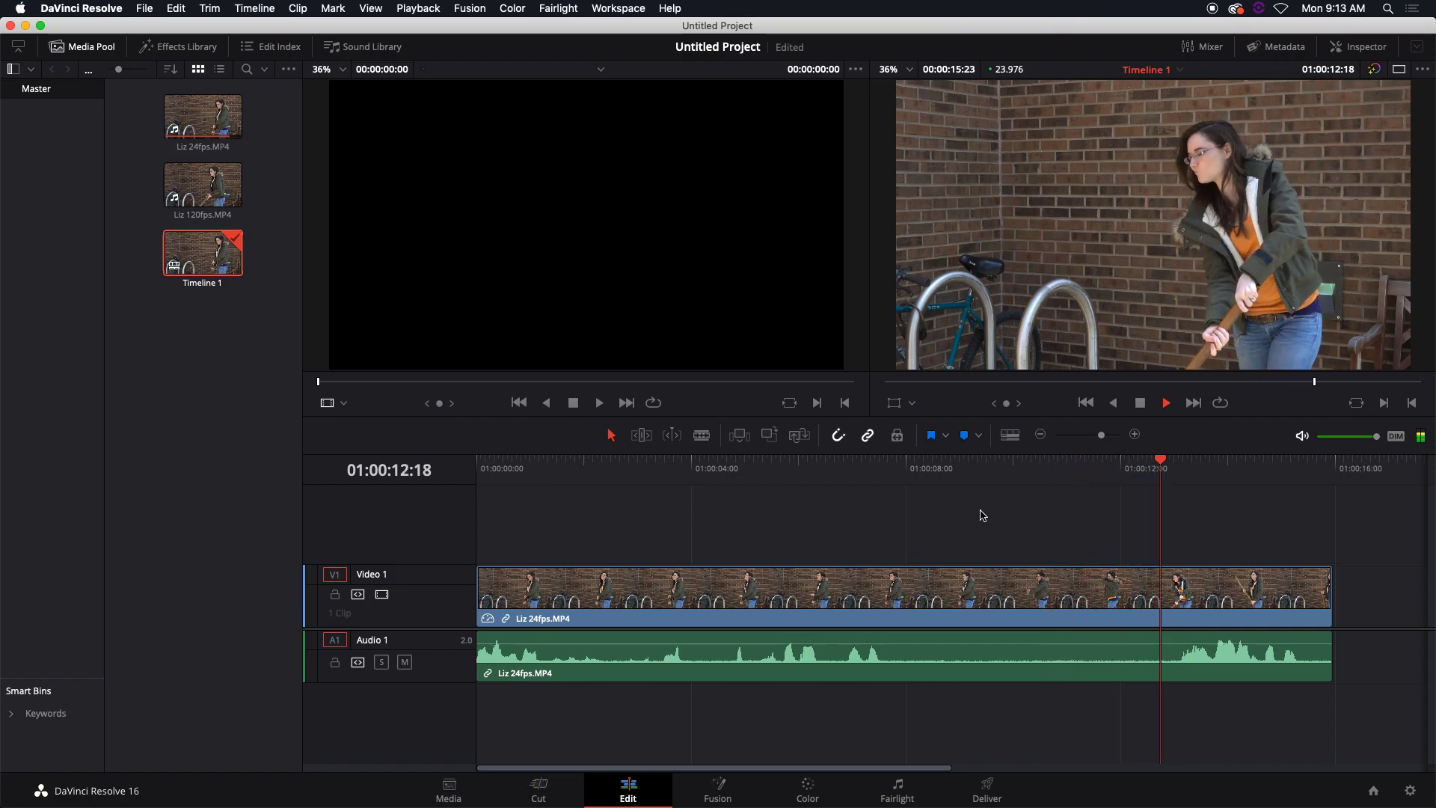
key(space)
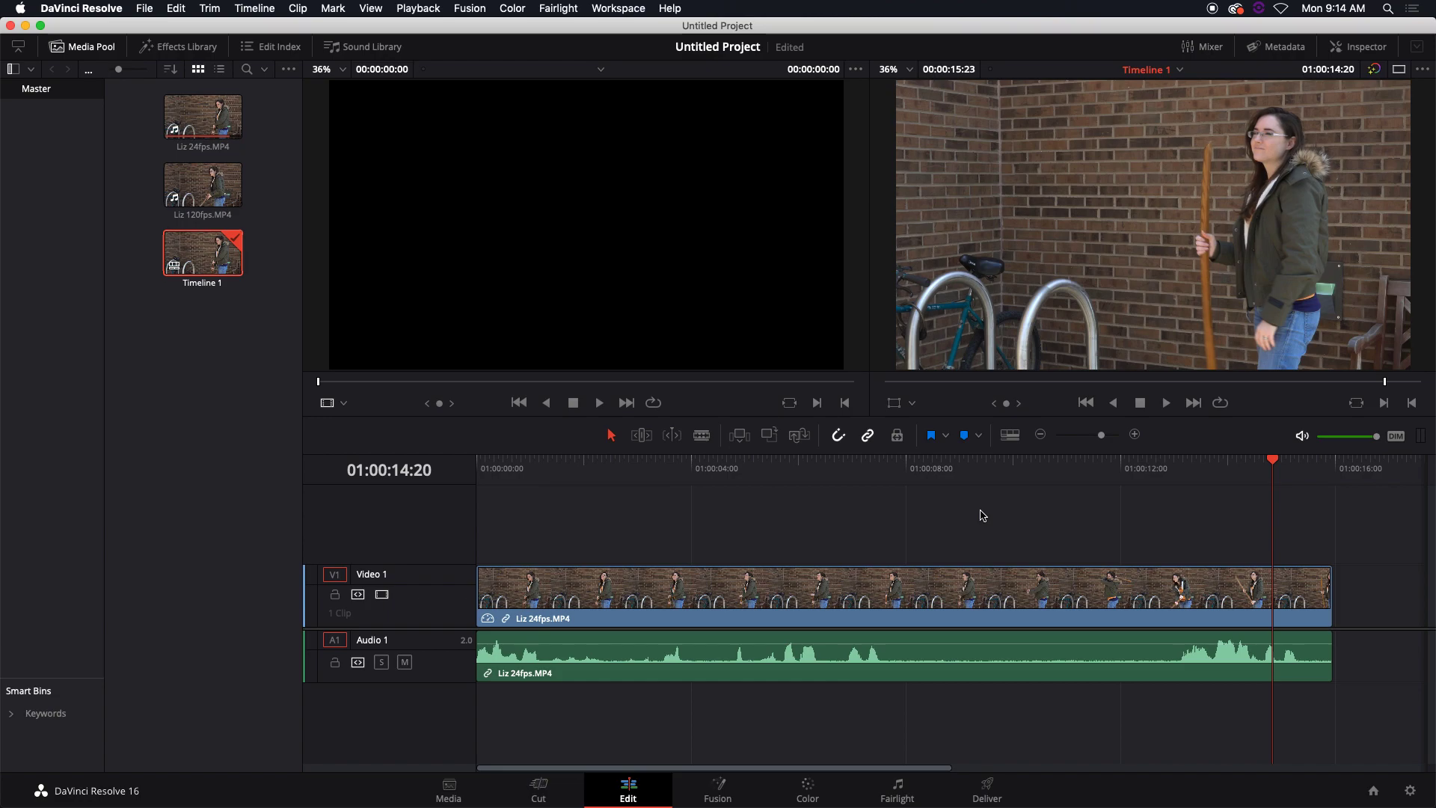
Step: Replay the slowed 24 fps clip from about 01:00:09:04 to review the stick swing's motion
click(946, 468)
key(space)
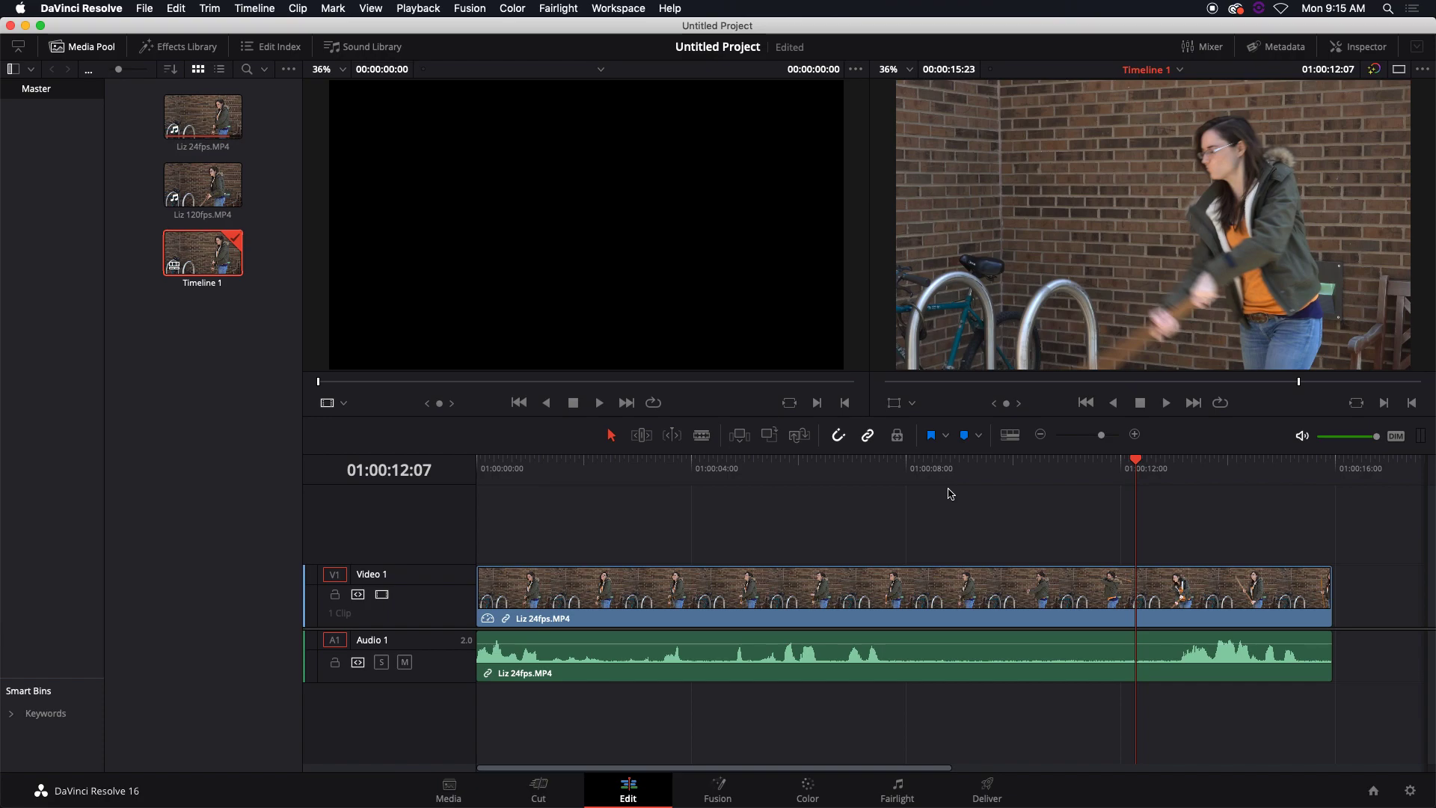
click(970, 469)
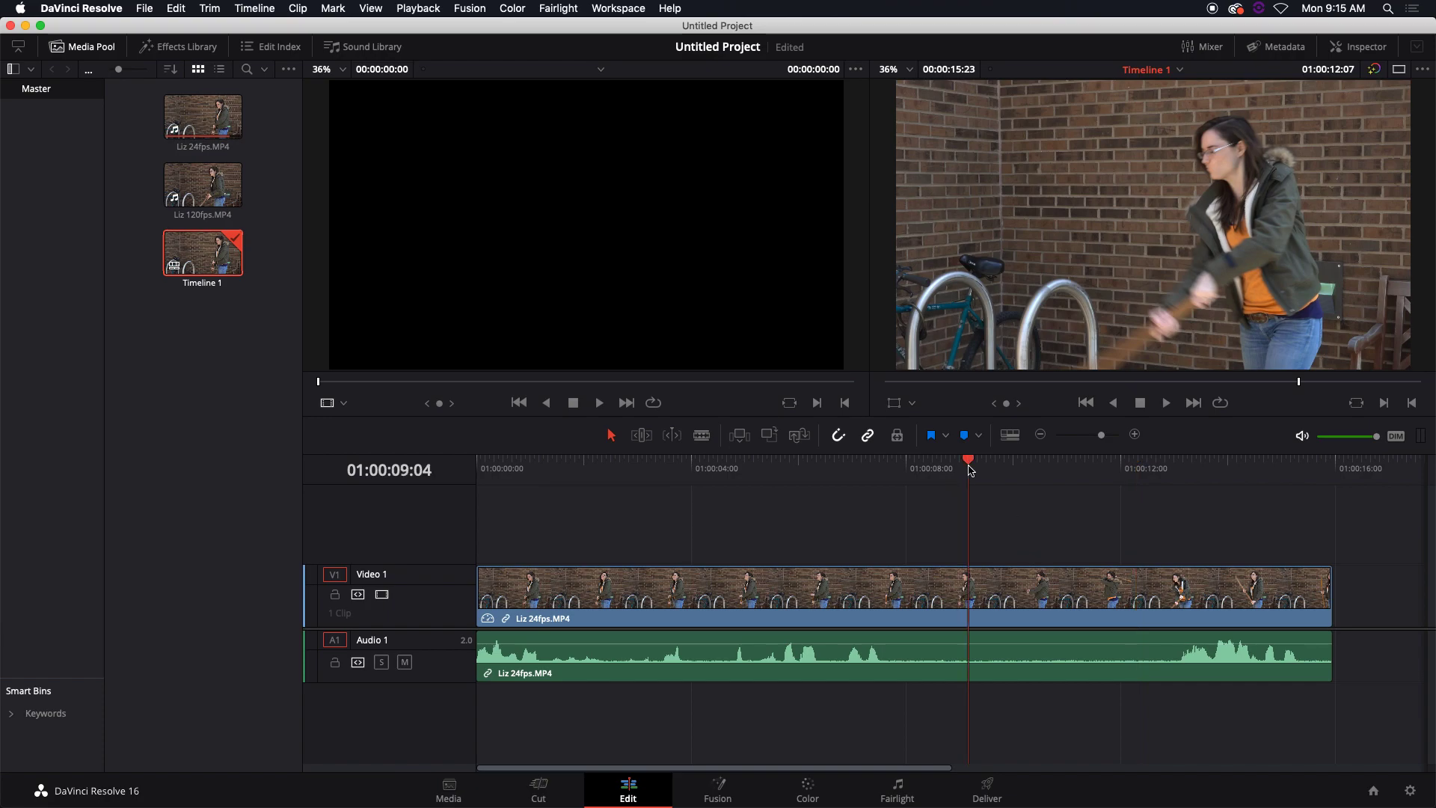
key(space)
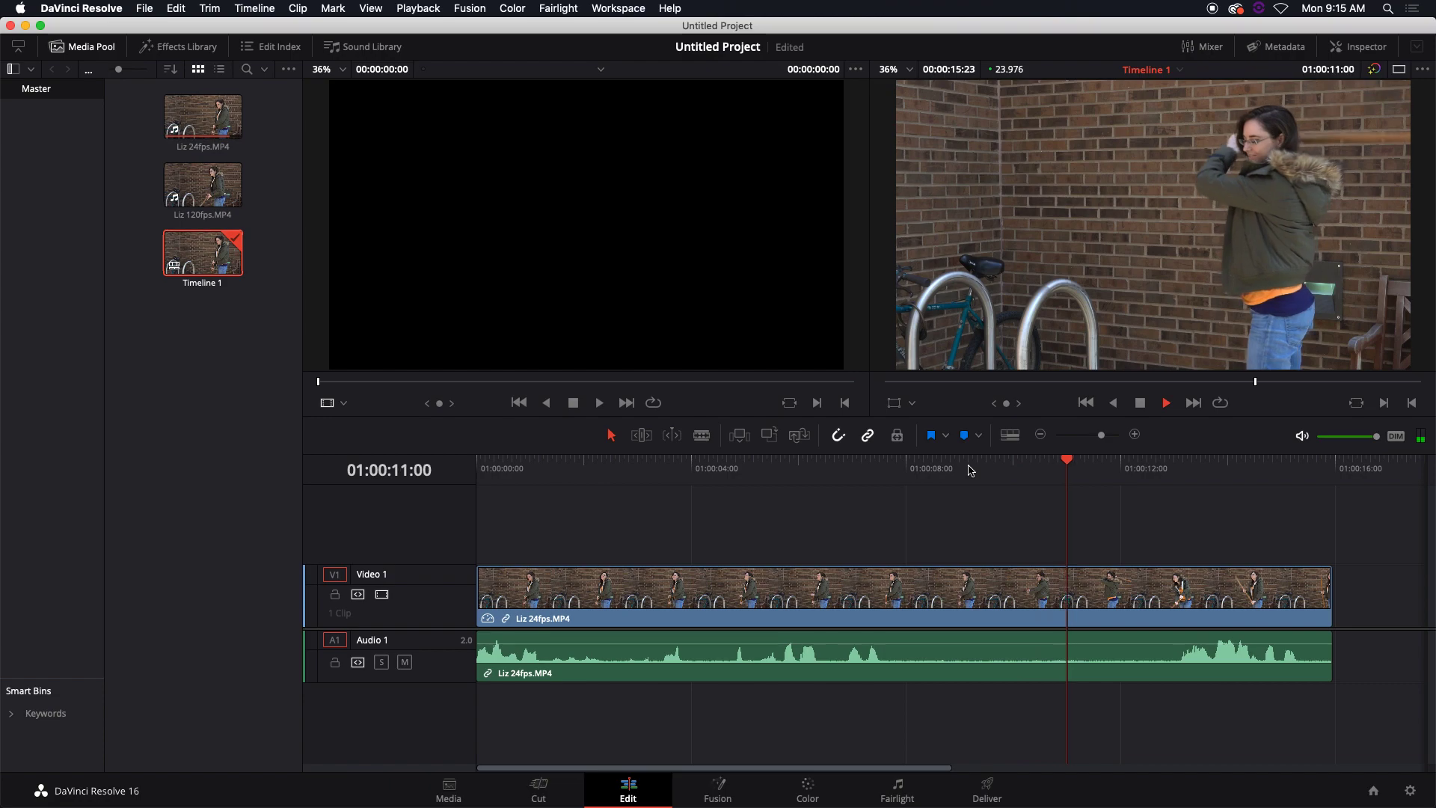
key(space)
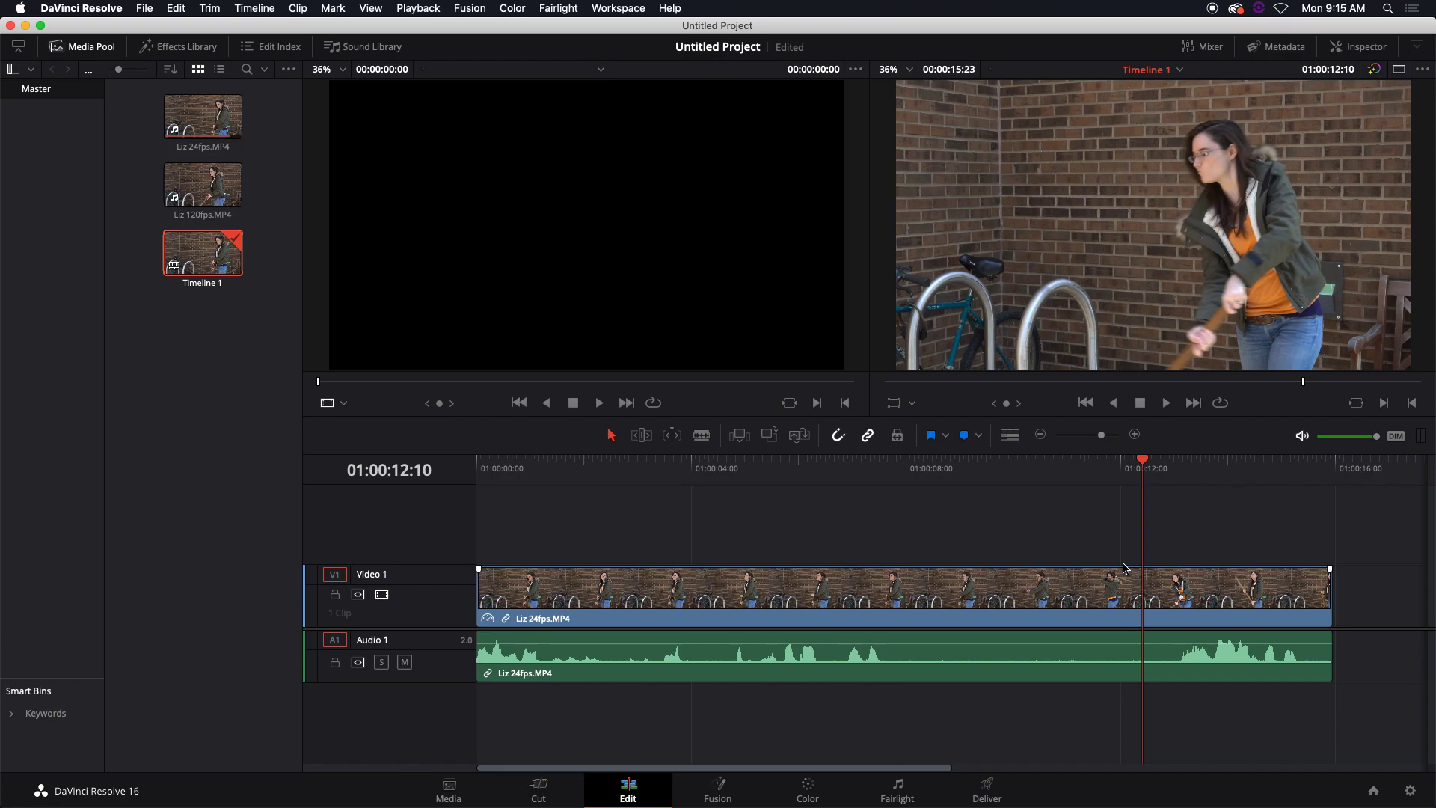
Step: Delete the 24 fps clip from the timeline and place Liz 120fps.MP4 at the timeline's start
drag(900, 551, 814, 622)
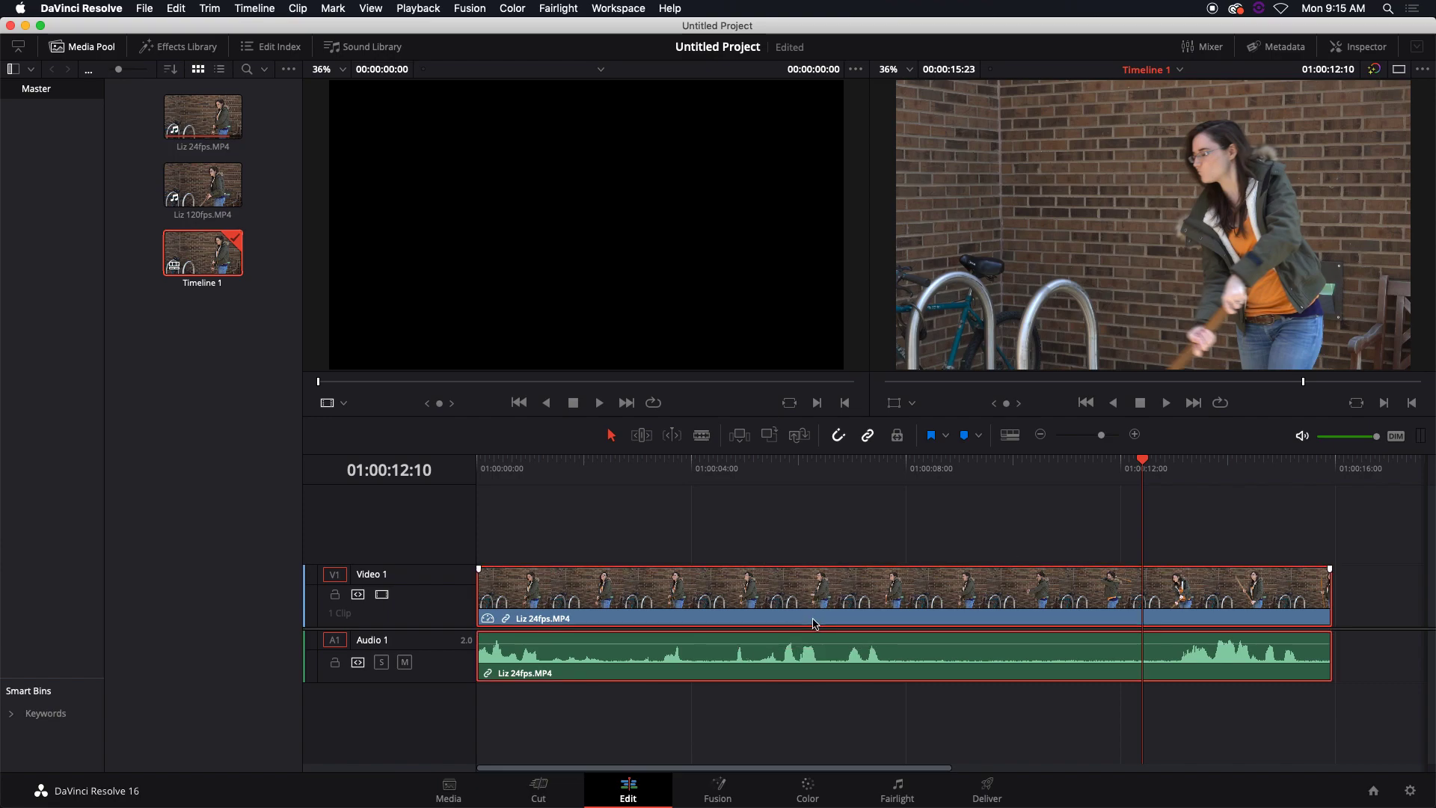
key(Delete)
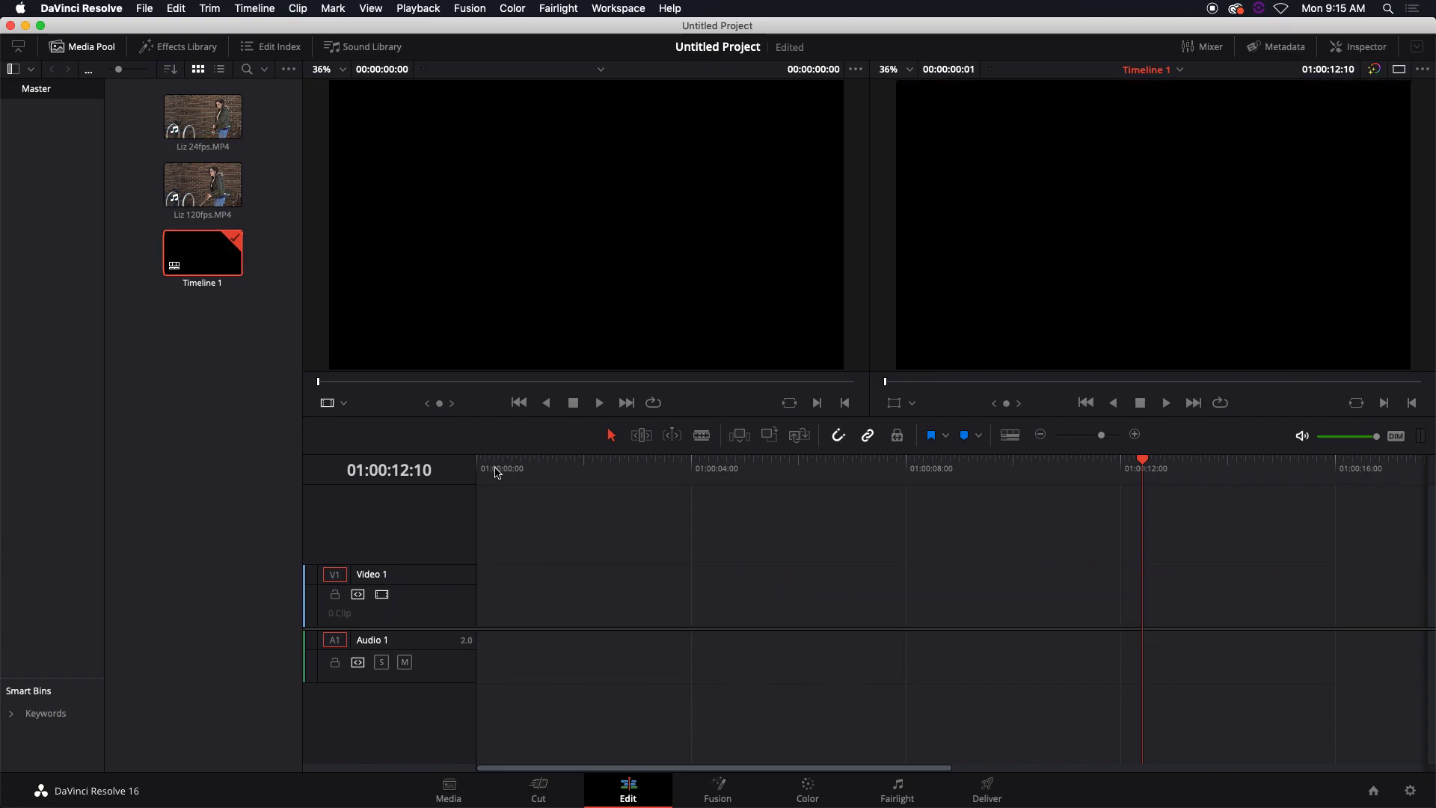
click(204, 200)
drag(198, 193, 479, 632)
key(shift+z)
Step: Play and scrub the Liz 120fps.MP4 clip to review its motion at normal speed
click(848, 468)
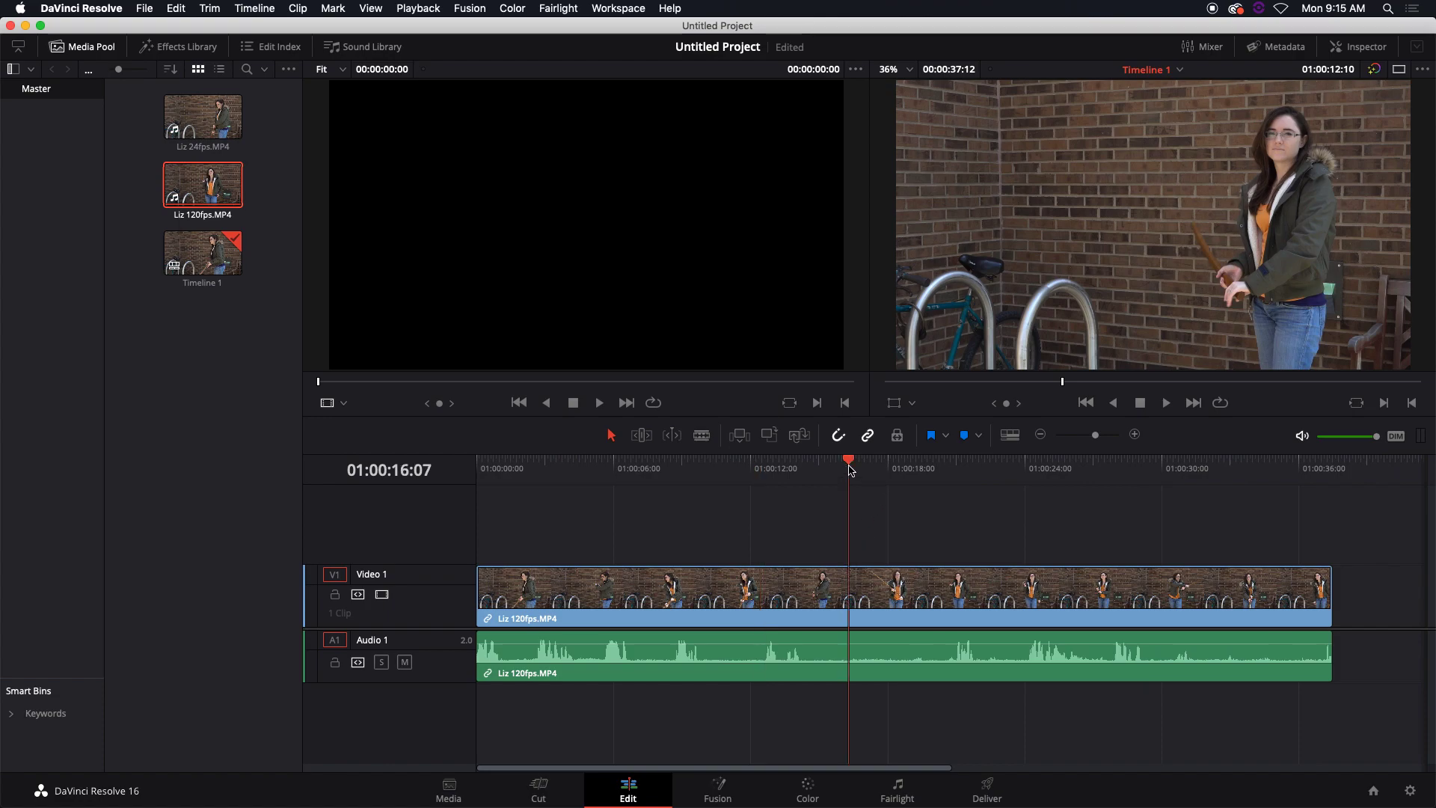
key(space)
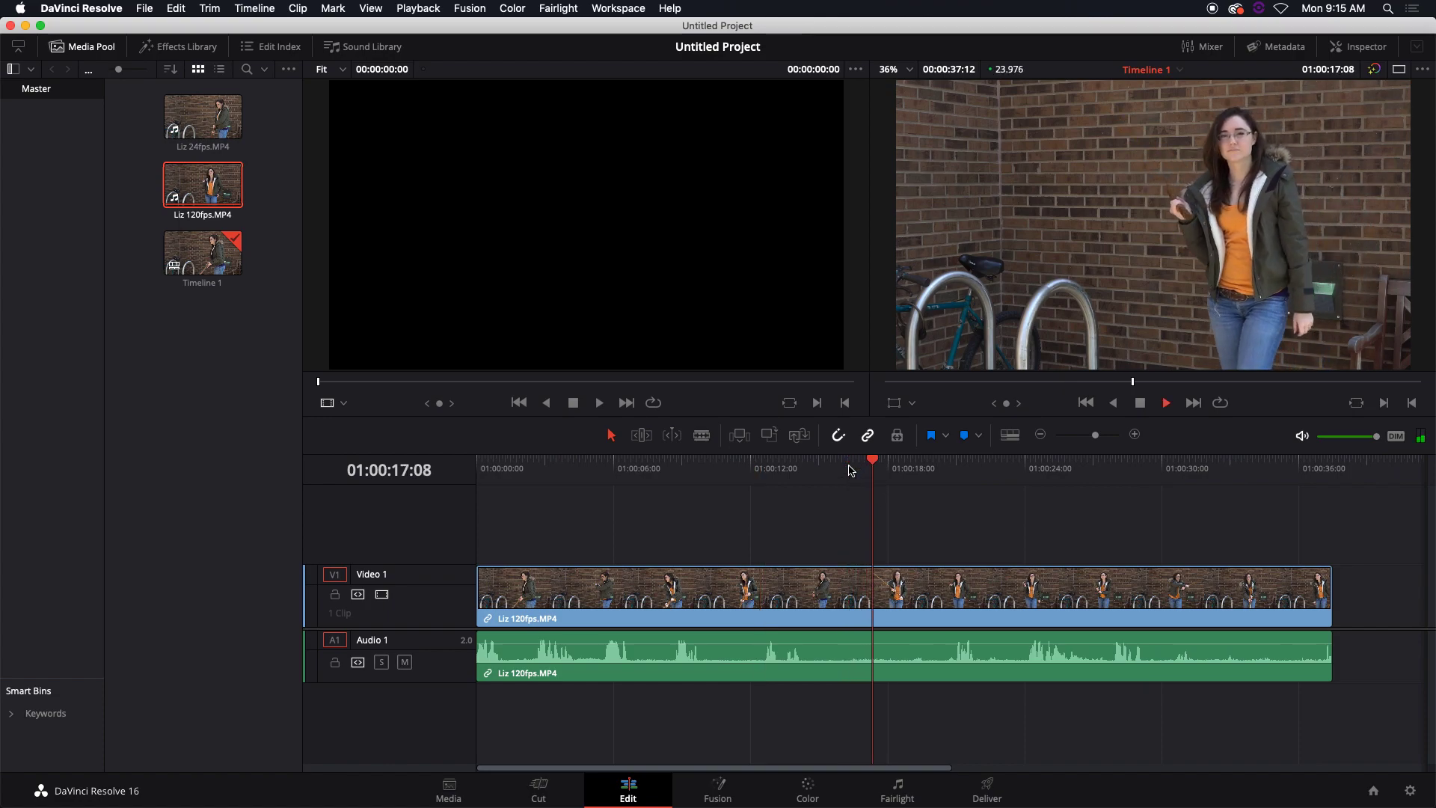
drag(912, 469, 645, 480)
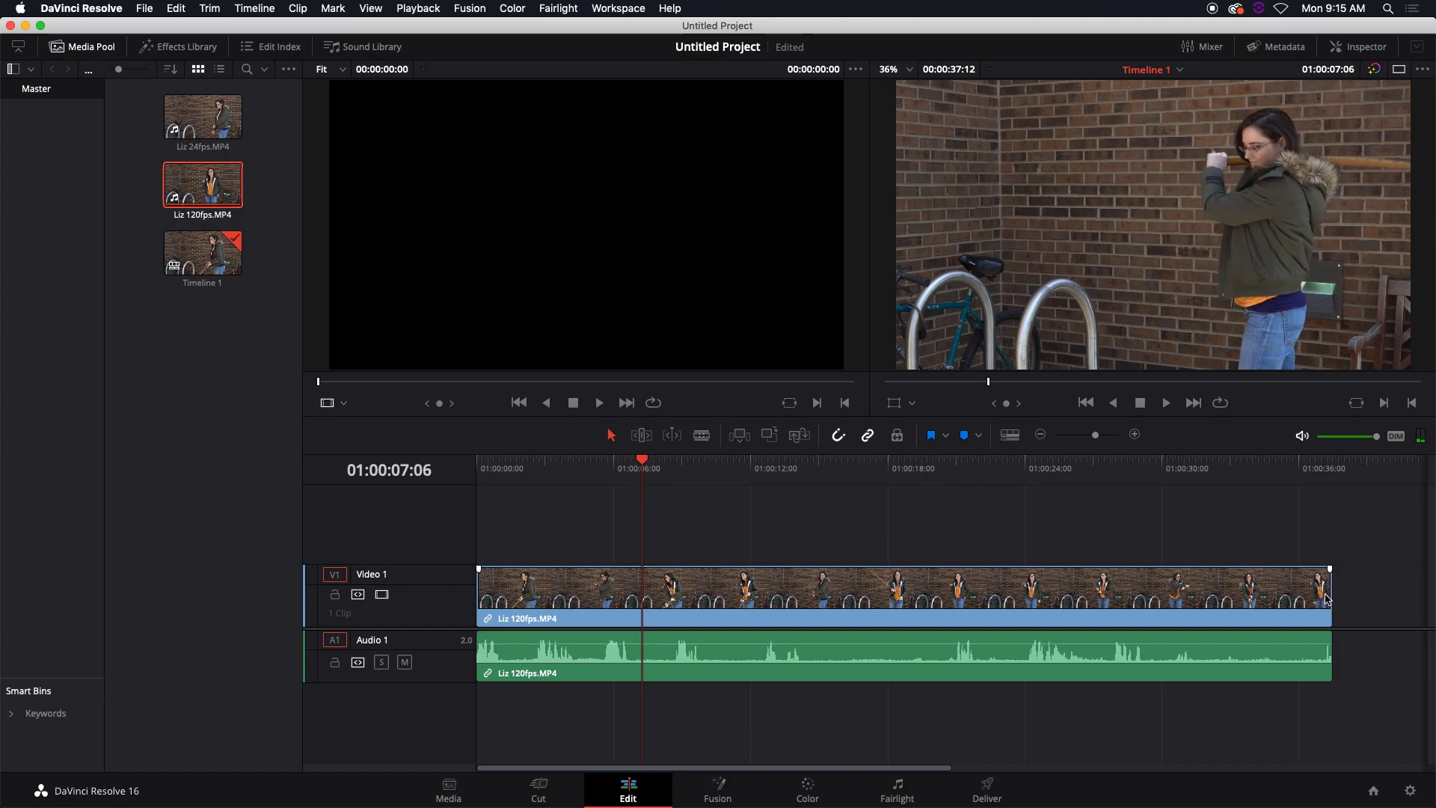
Step: Trim the end of the Liz 120fps.MP4 clip to a duration of about 00:00:10:11
drag(1331, 598, 714, 599)
click(559, 471)
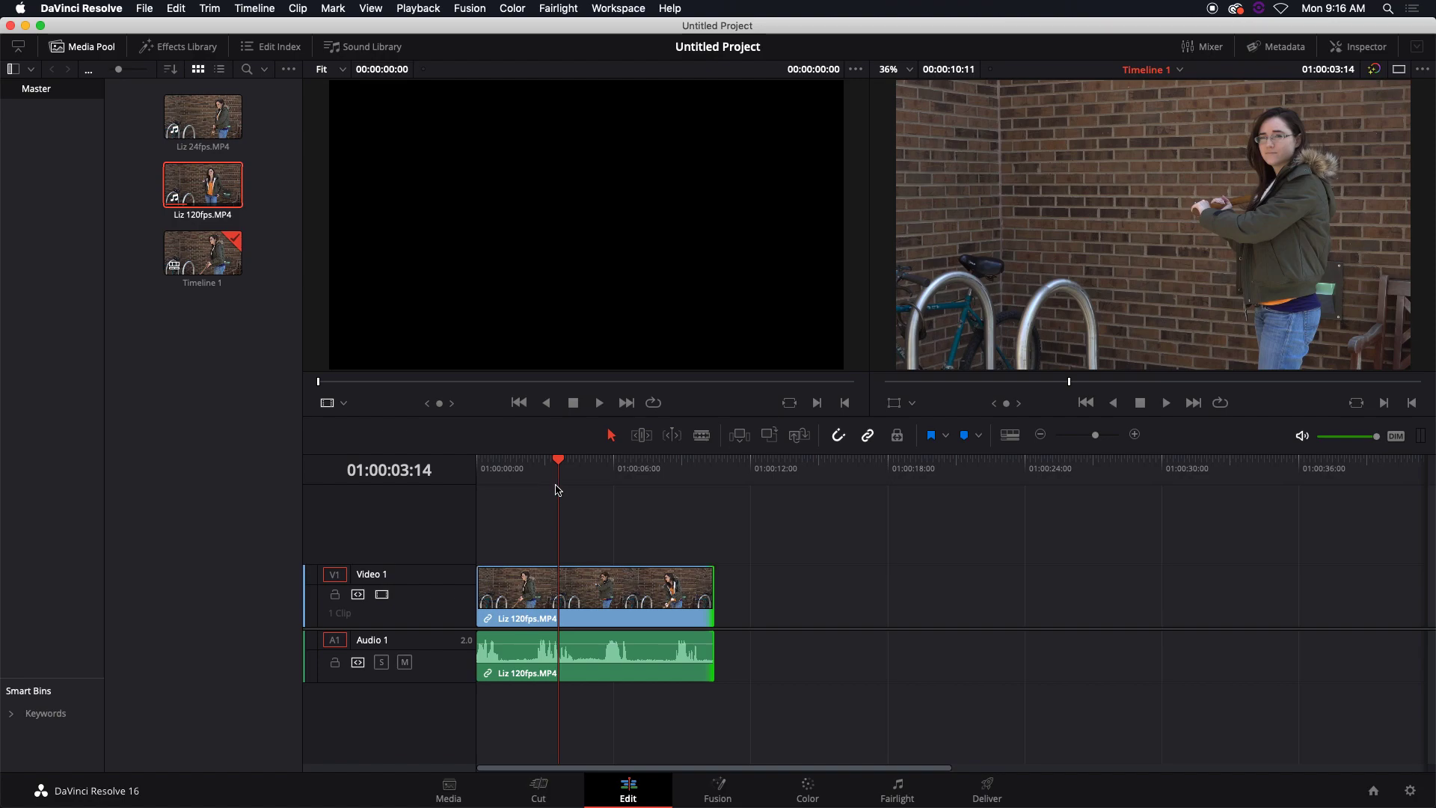
click(548, 461)
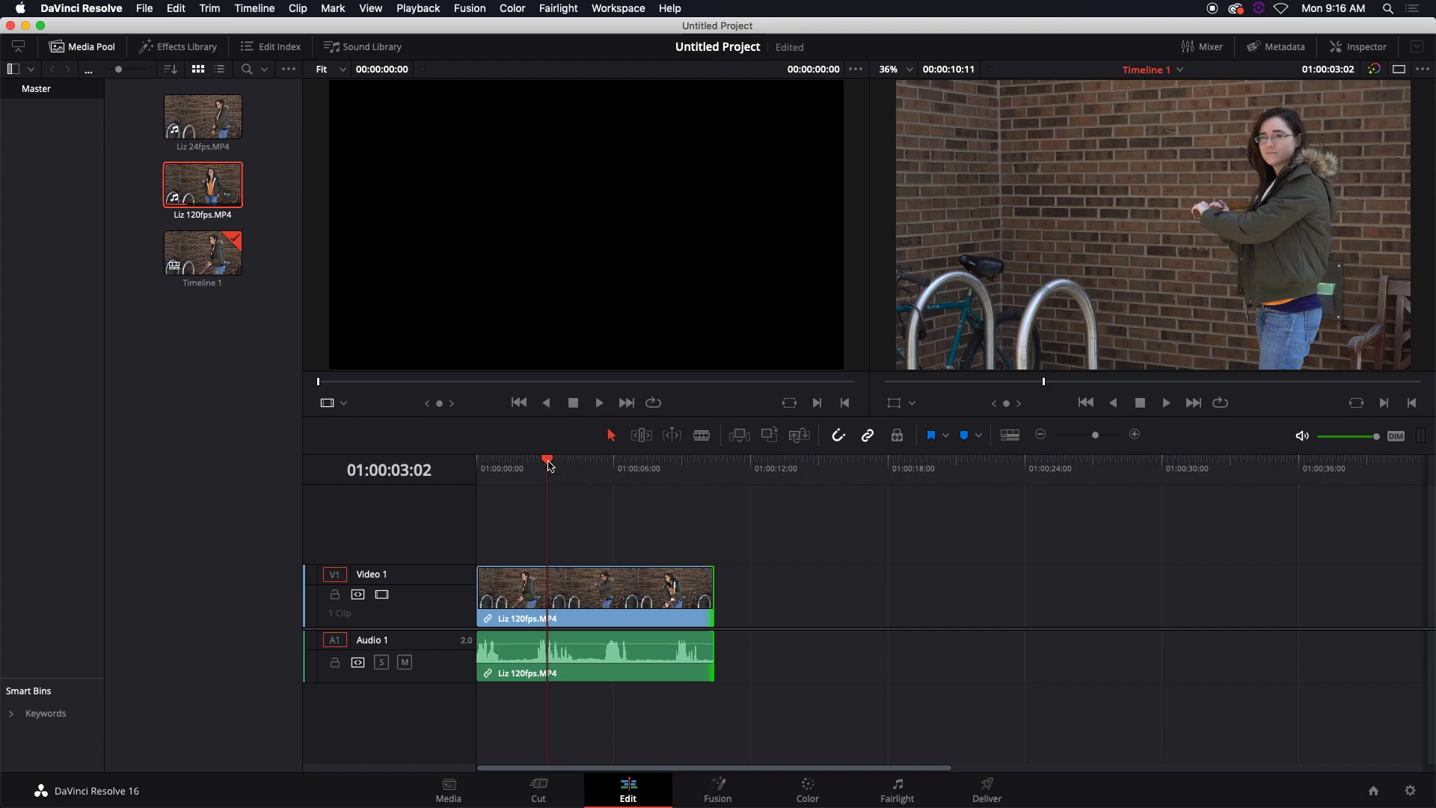
click(539, 464)
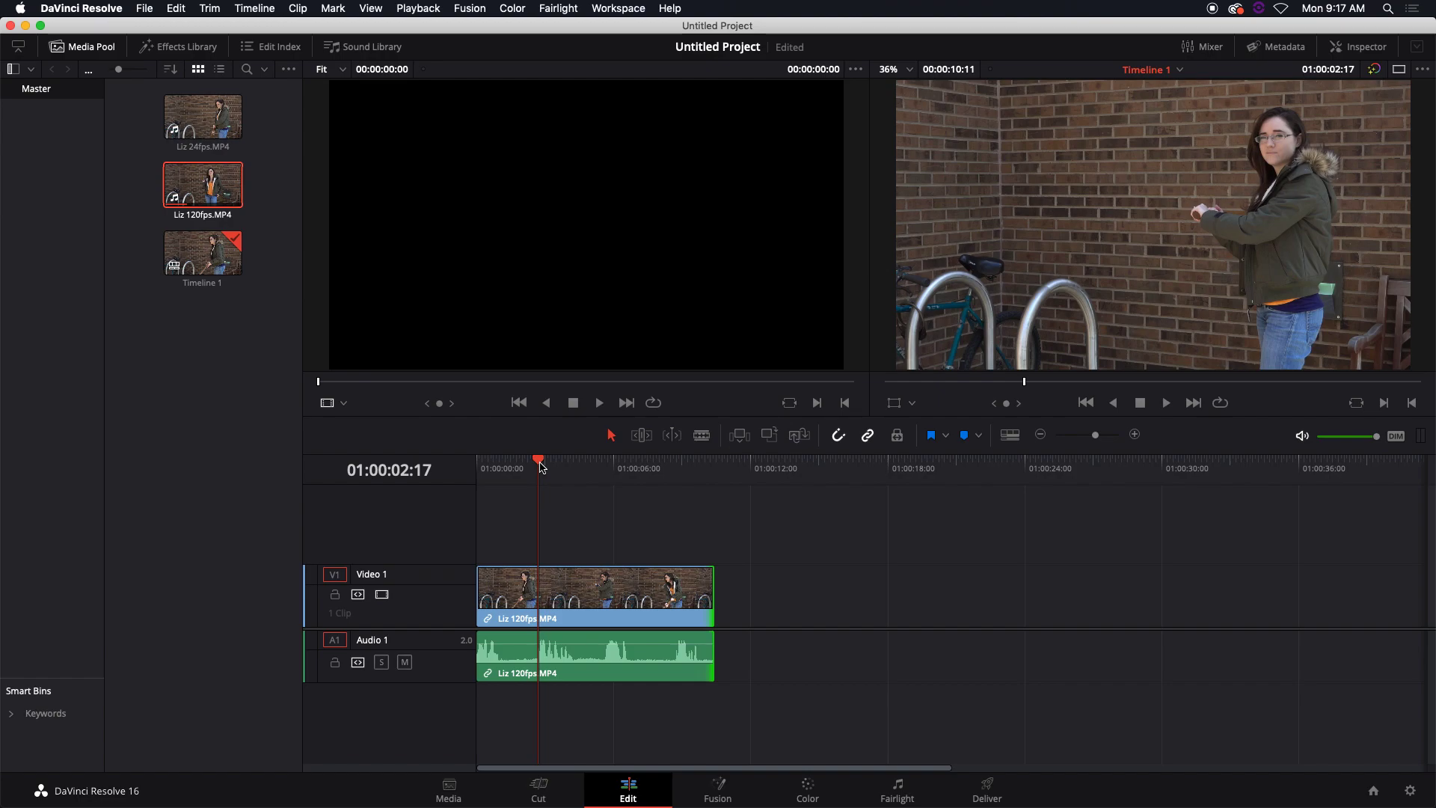
Step: Change the Liz 120fps.MP4 timeline clip's speed to 50%
right_click(577, 584)
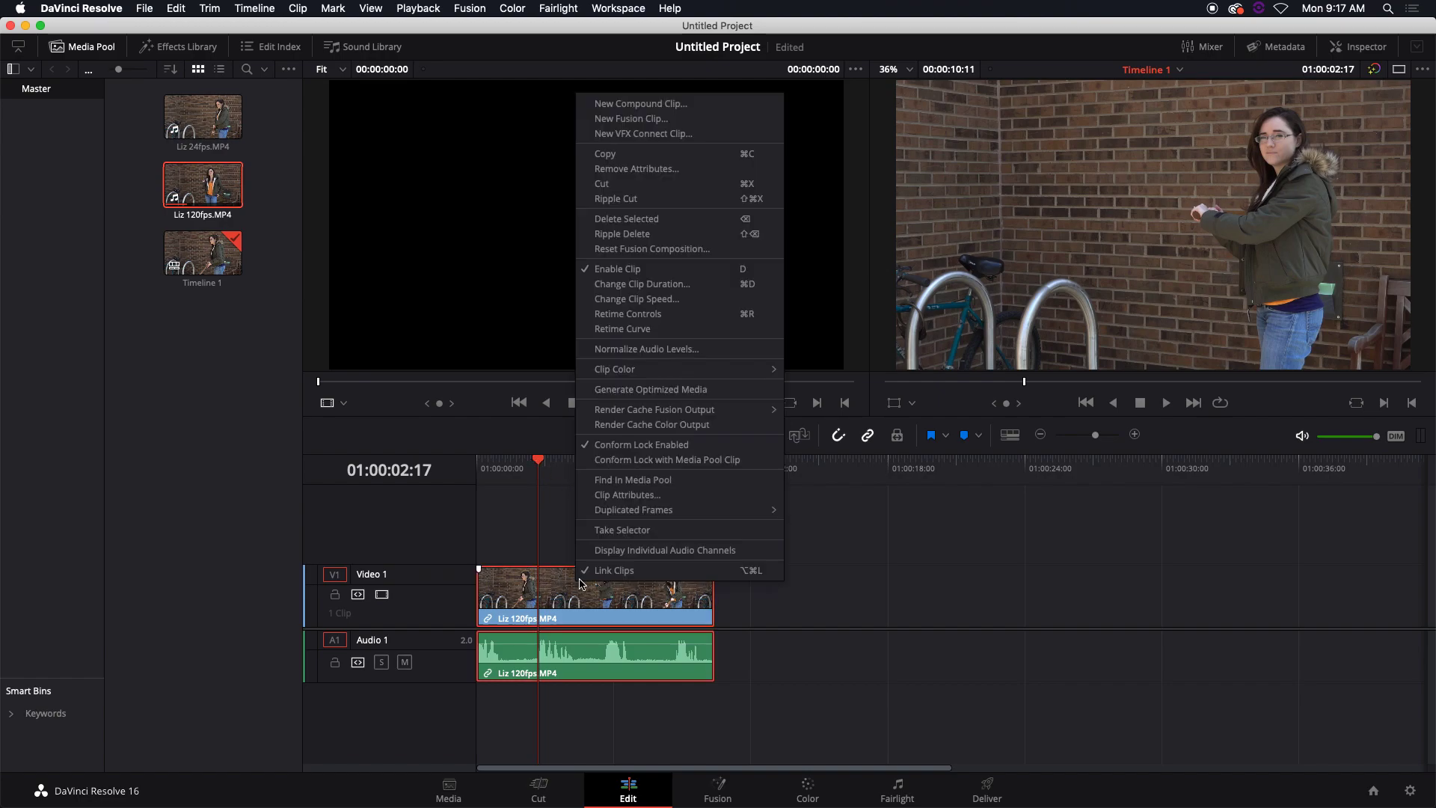
click(634, 299)
double_click(575, 376)
text(20)
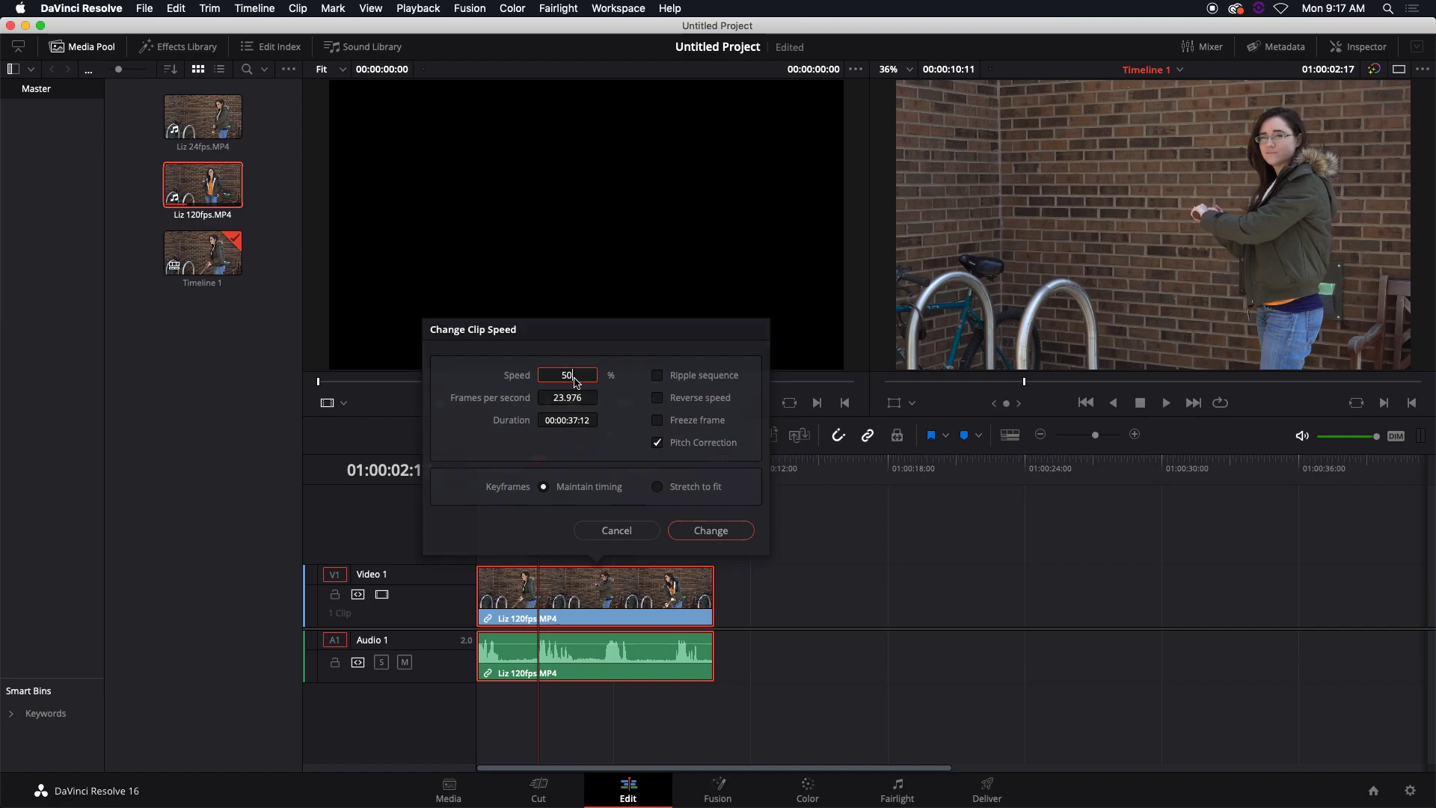
key(Return)
Step: Preview the half-speed clip and extend its end to a duration of about 00:00:25:12
click(532, 466)
key(space)
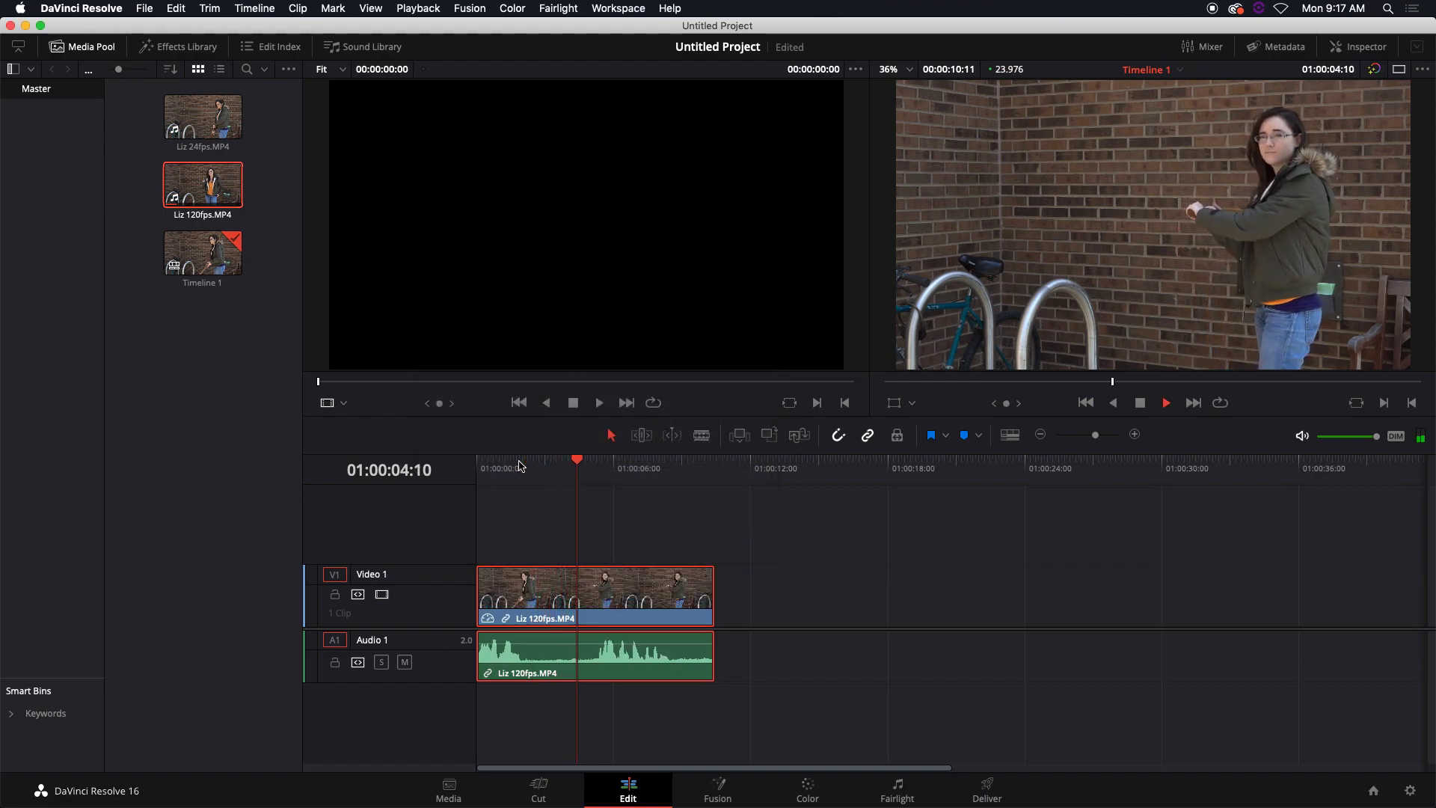
drag(599, 465, 668, 471)
key(space)
drag(712, 588, 860, 535)
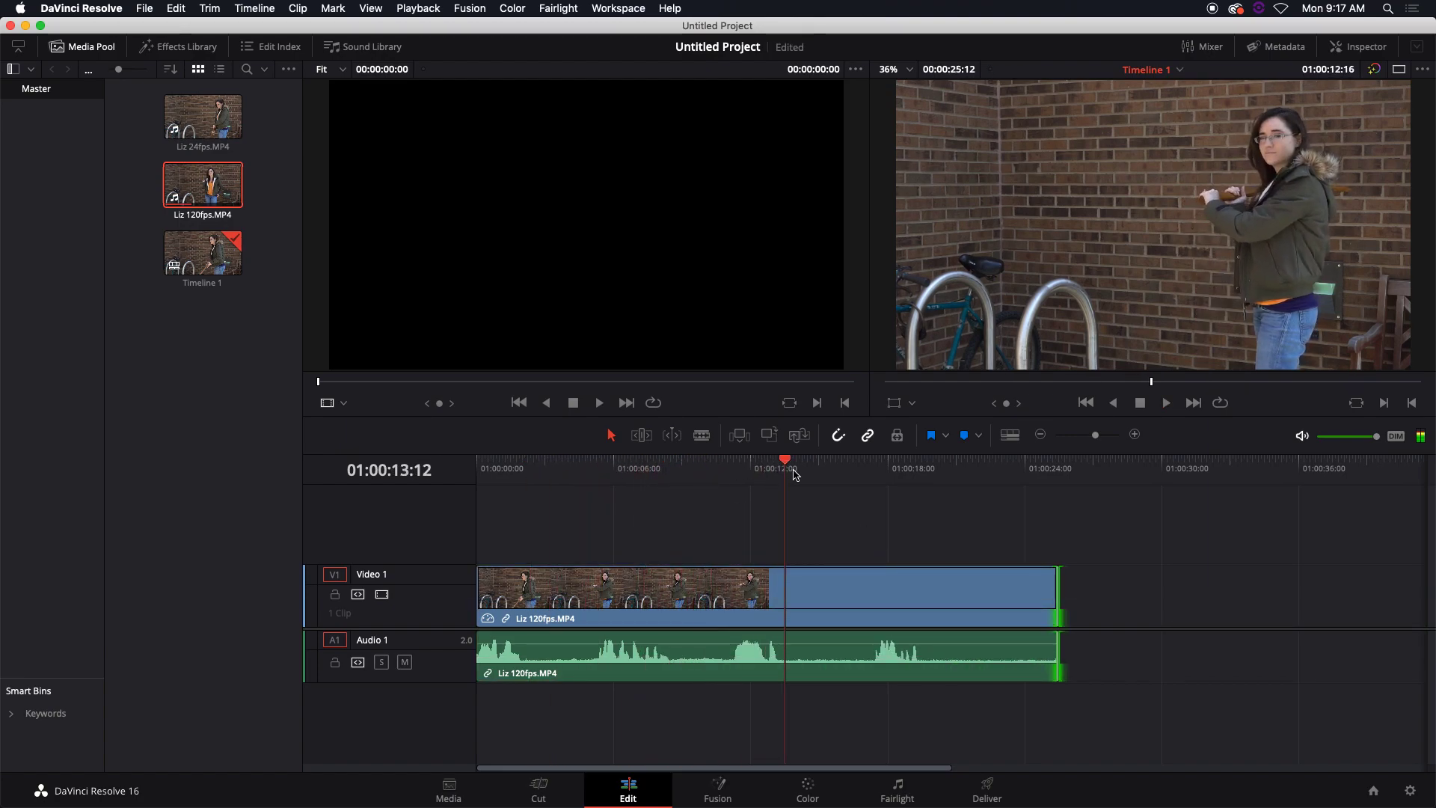
Step: Play the stick swing in the half-speed 120 fps clip, up to about 01:00:16:20, to judge its smoothness
click(826, 474)
drag(826, 472, 794, 470)
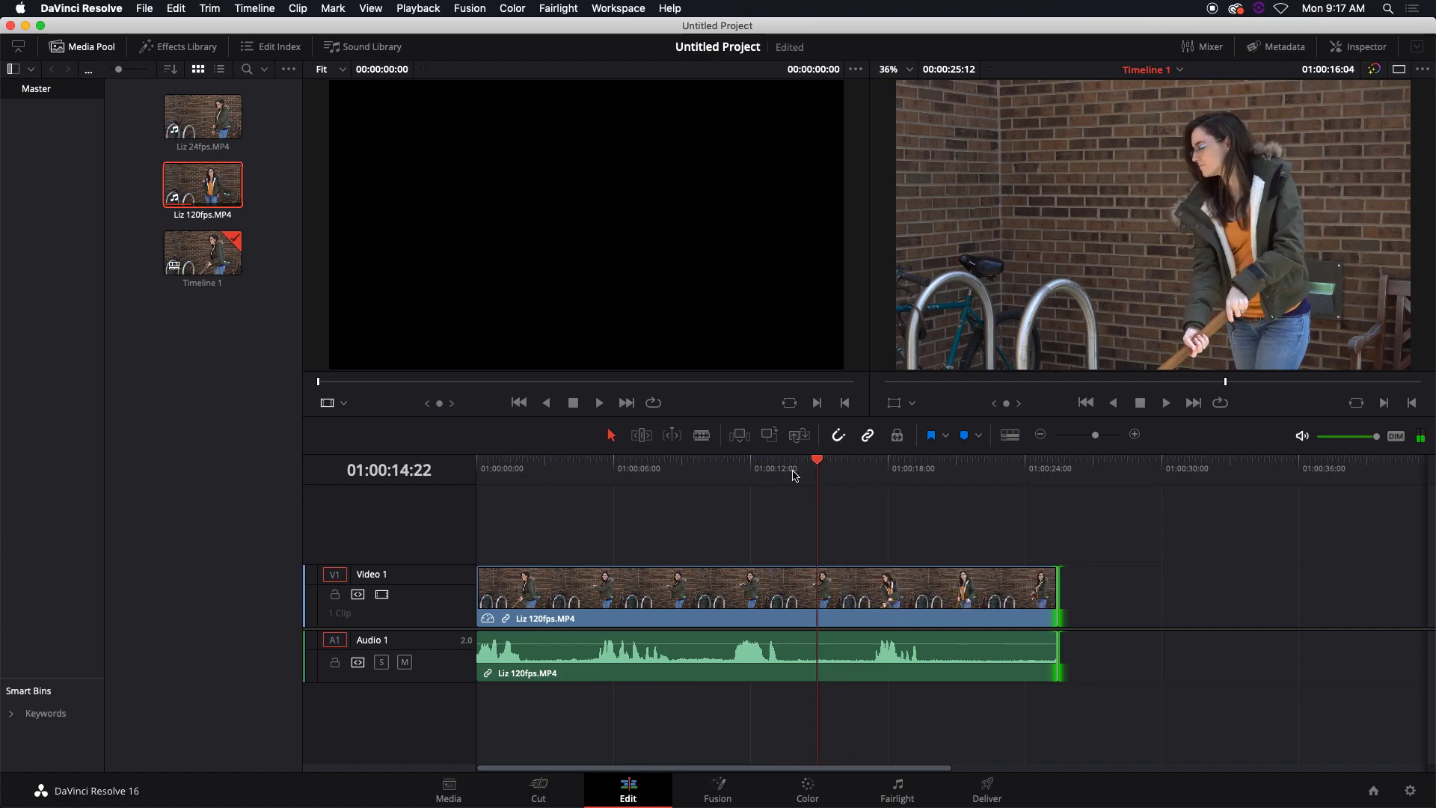
key(space)
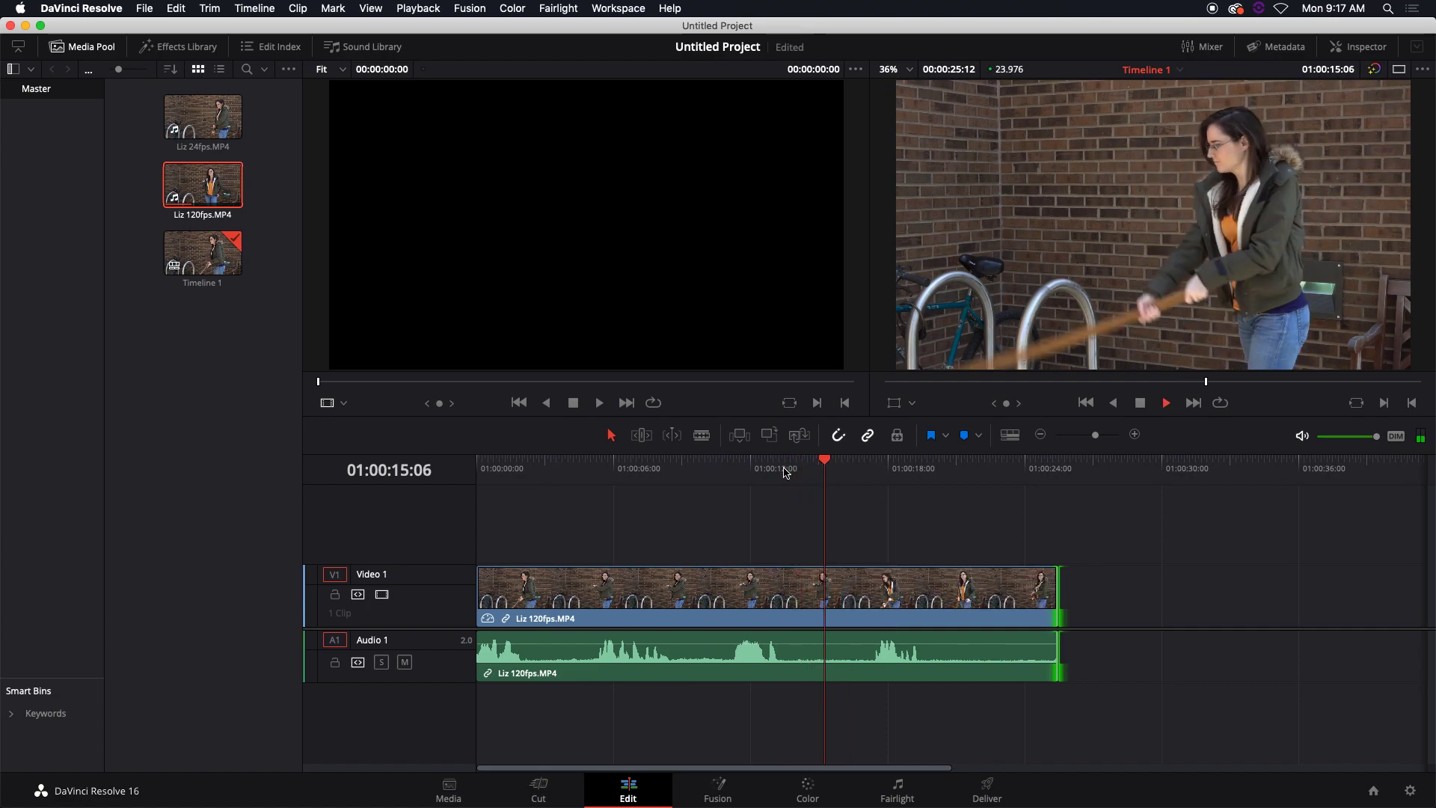
key(space)
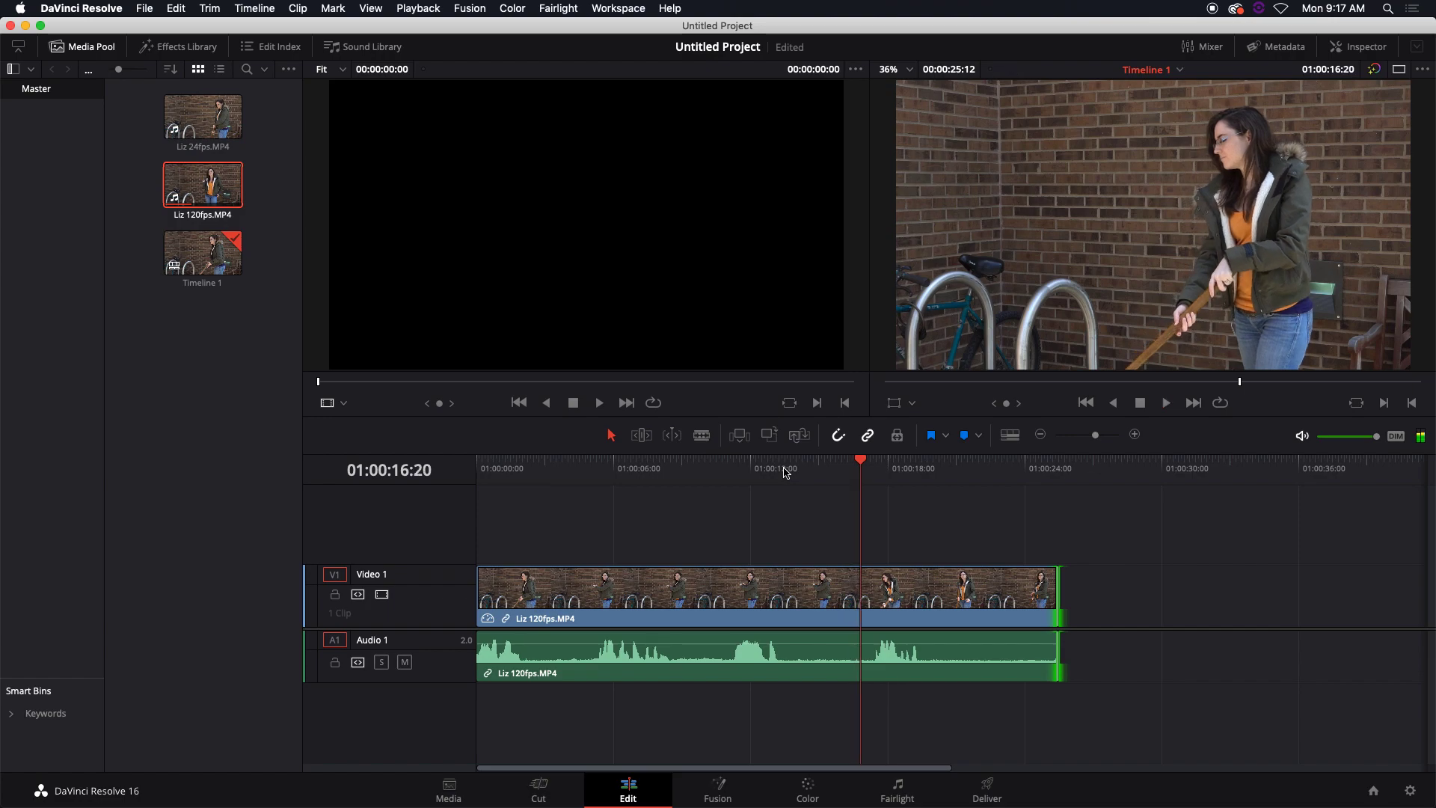
Step: Change the Liz 120fps.MP4 timeline clip's speed to 25%
right_click(865, 577)
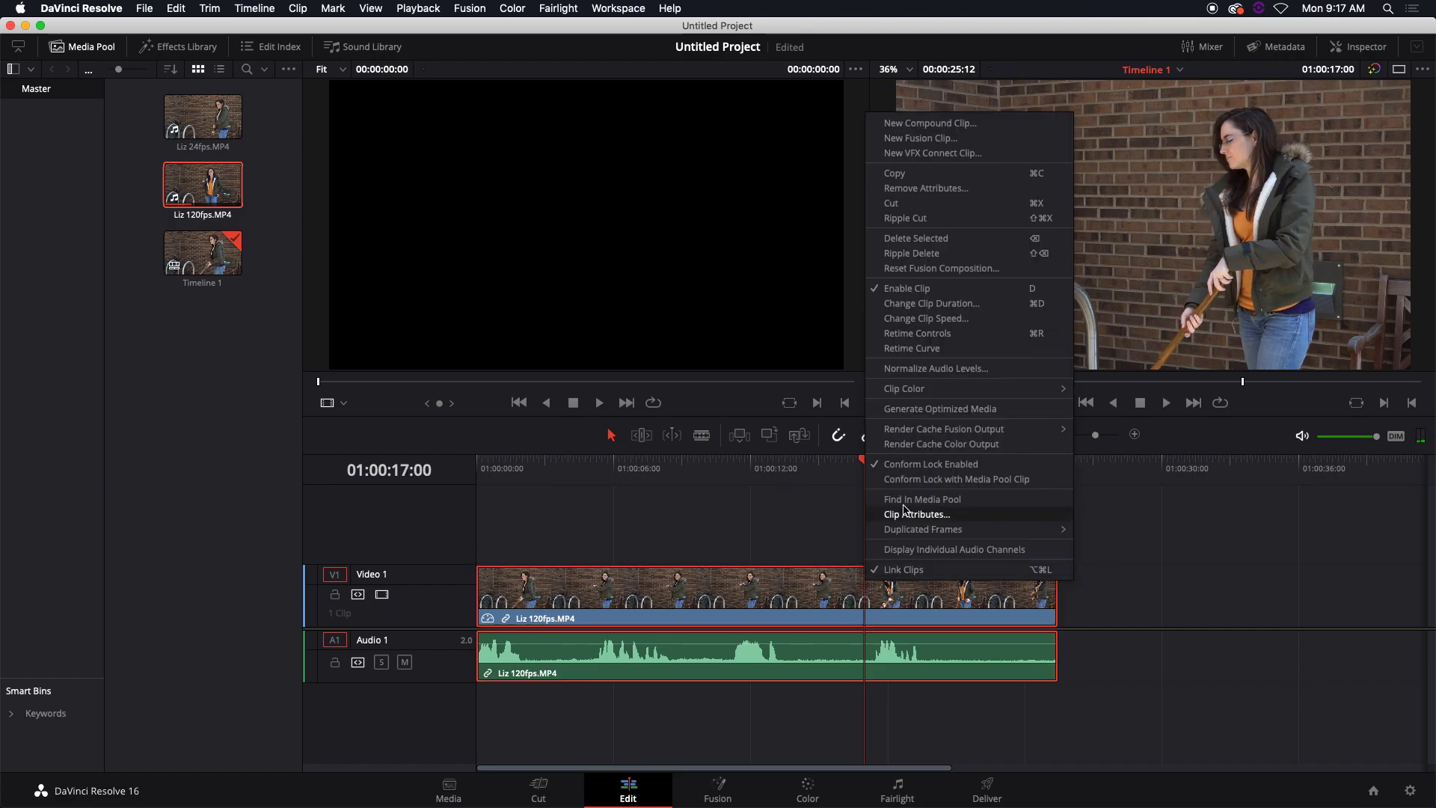
click(907, 320)
click(738, 376)
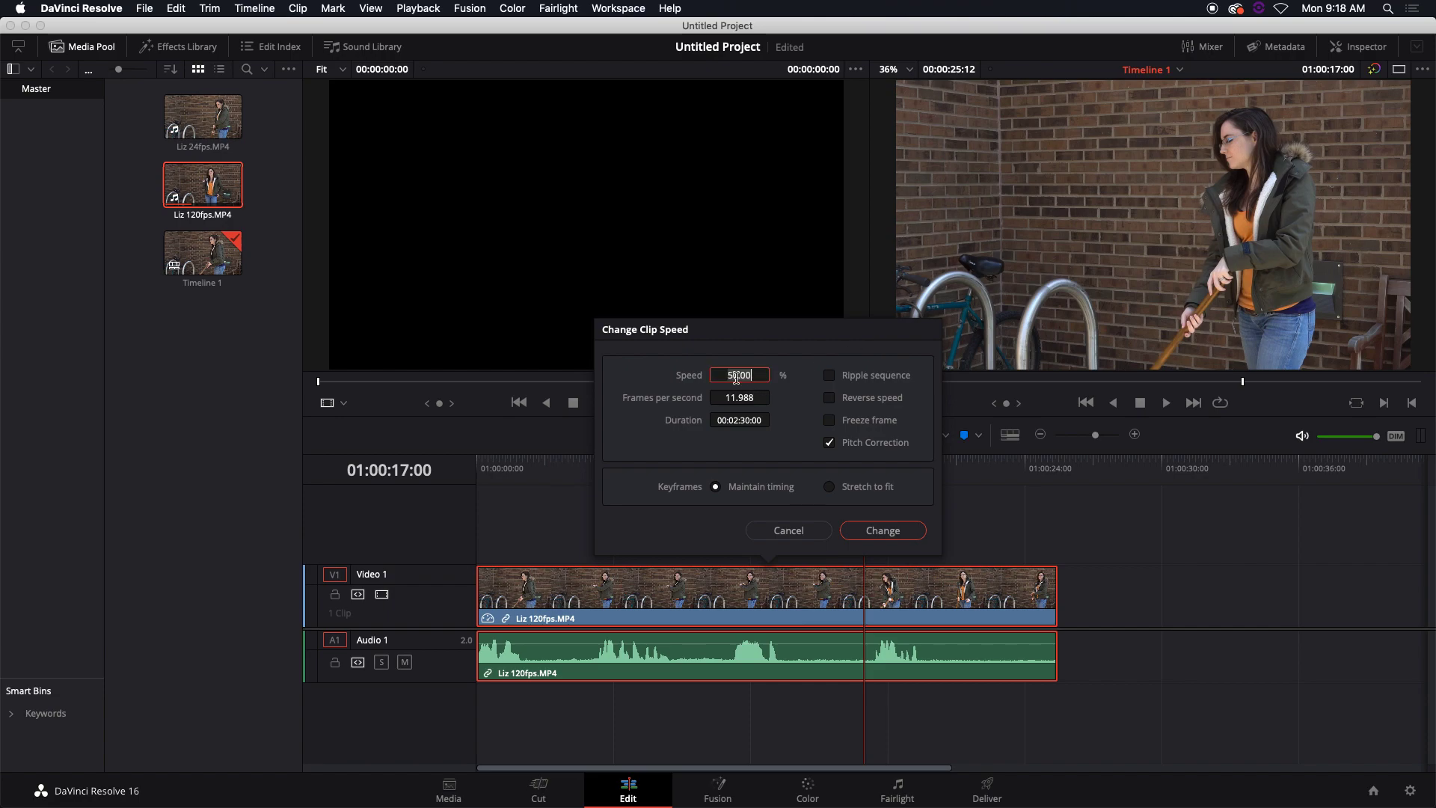
text(25)
key(Return)
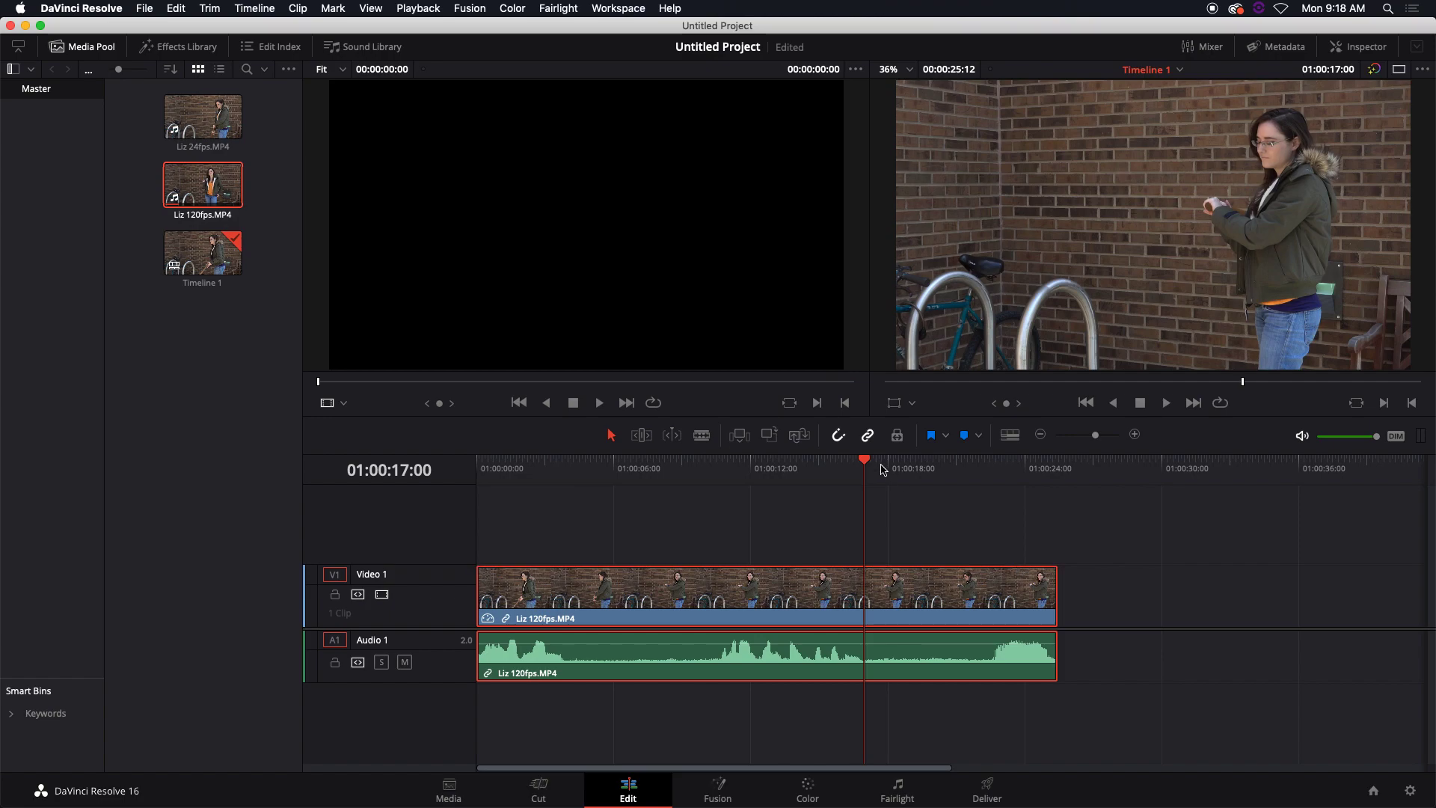
Step: Extend the quarter-speed clip's end to a duration of about 00:00:59:01 and play its stick swing up to about 01:00:31:10
drag(884, 470, 1033, 472)
drag(1055, 596, 1428, 598)
drag(801, 470, 666, 469)
key(space)
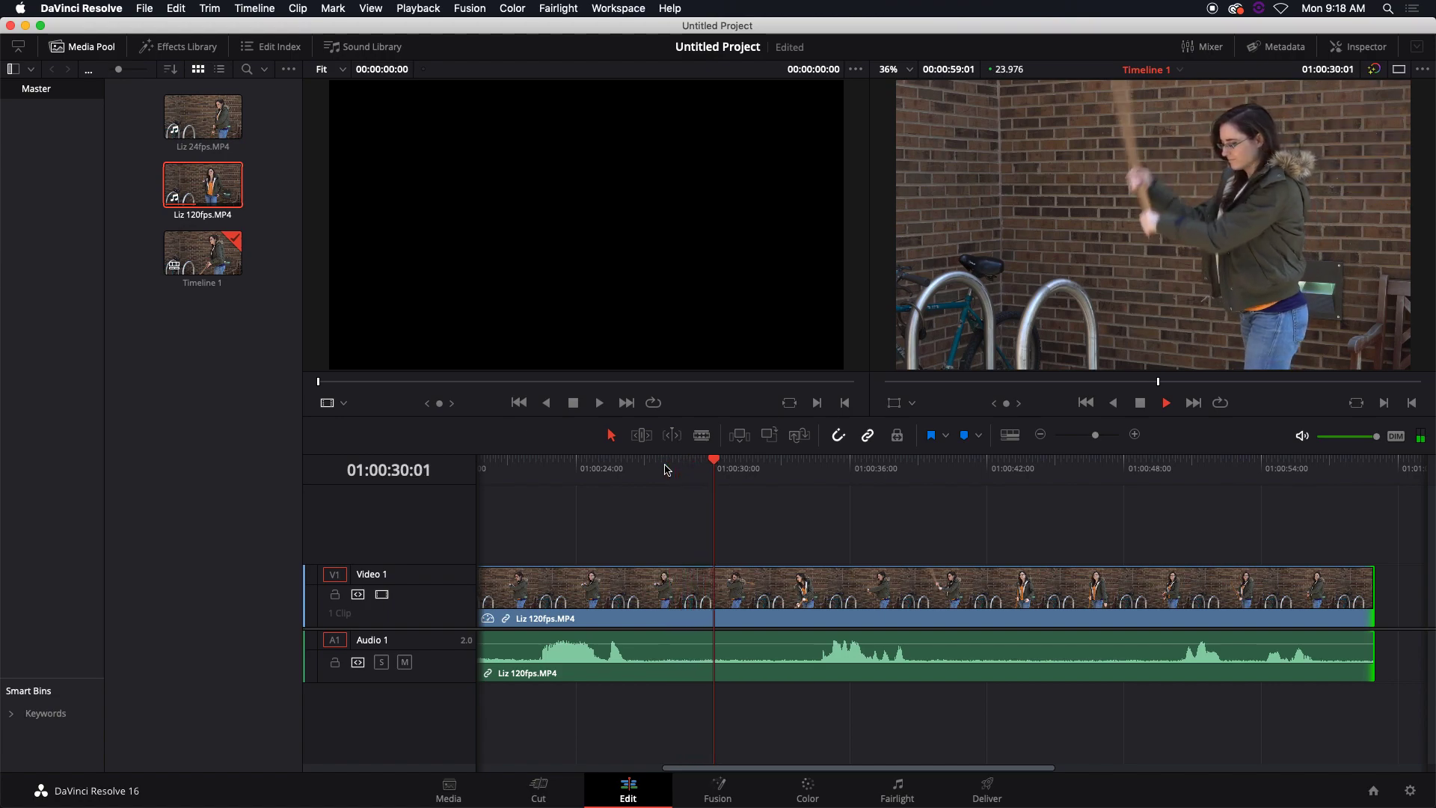
key(space)
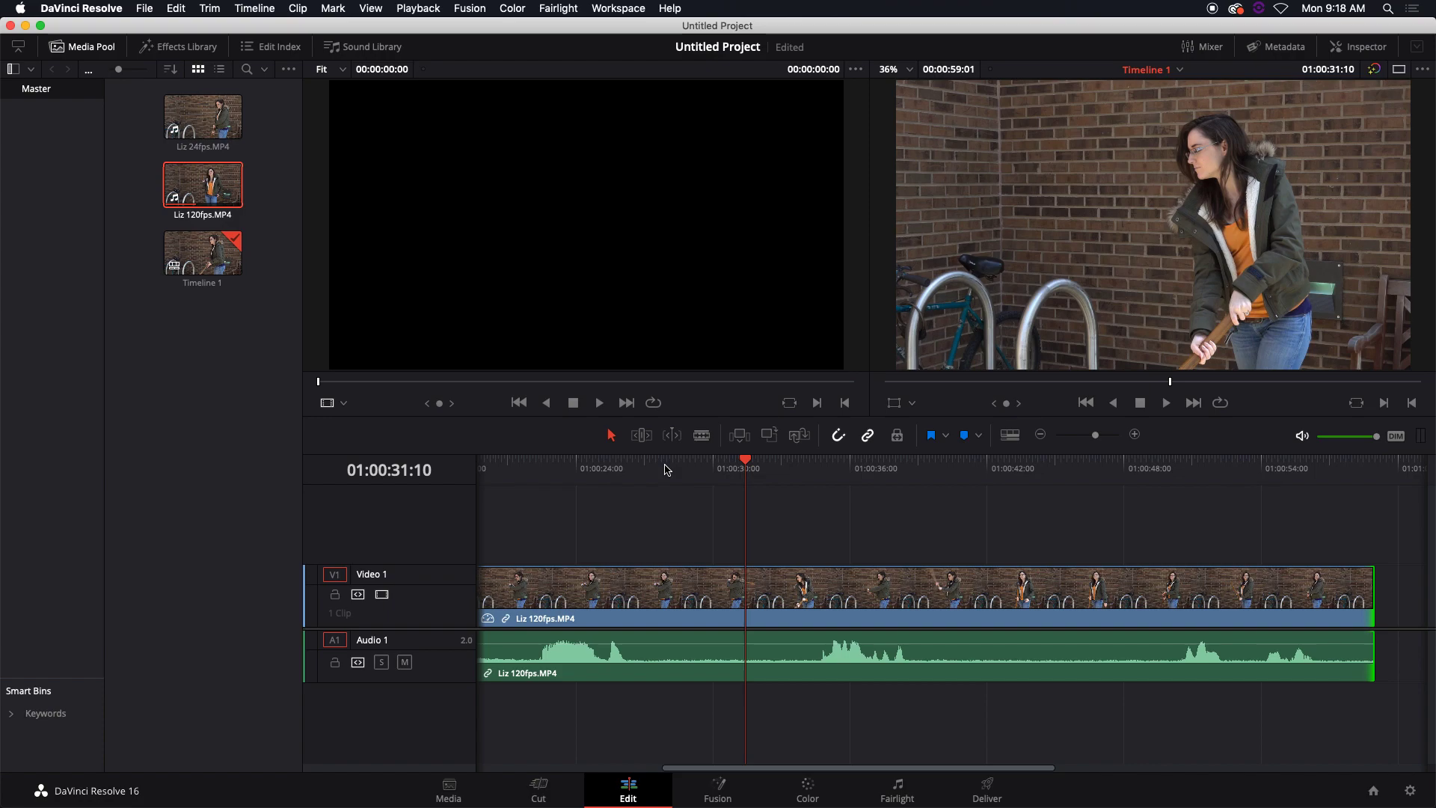
Step: Lower the Liz 120fps.MP4 timeline clip's speed further, below 25%
right_click(770, 582)
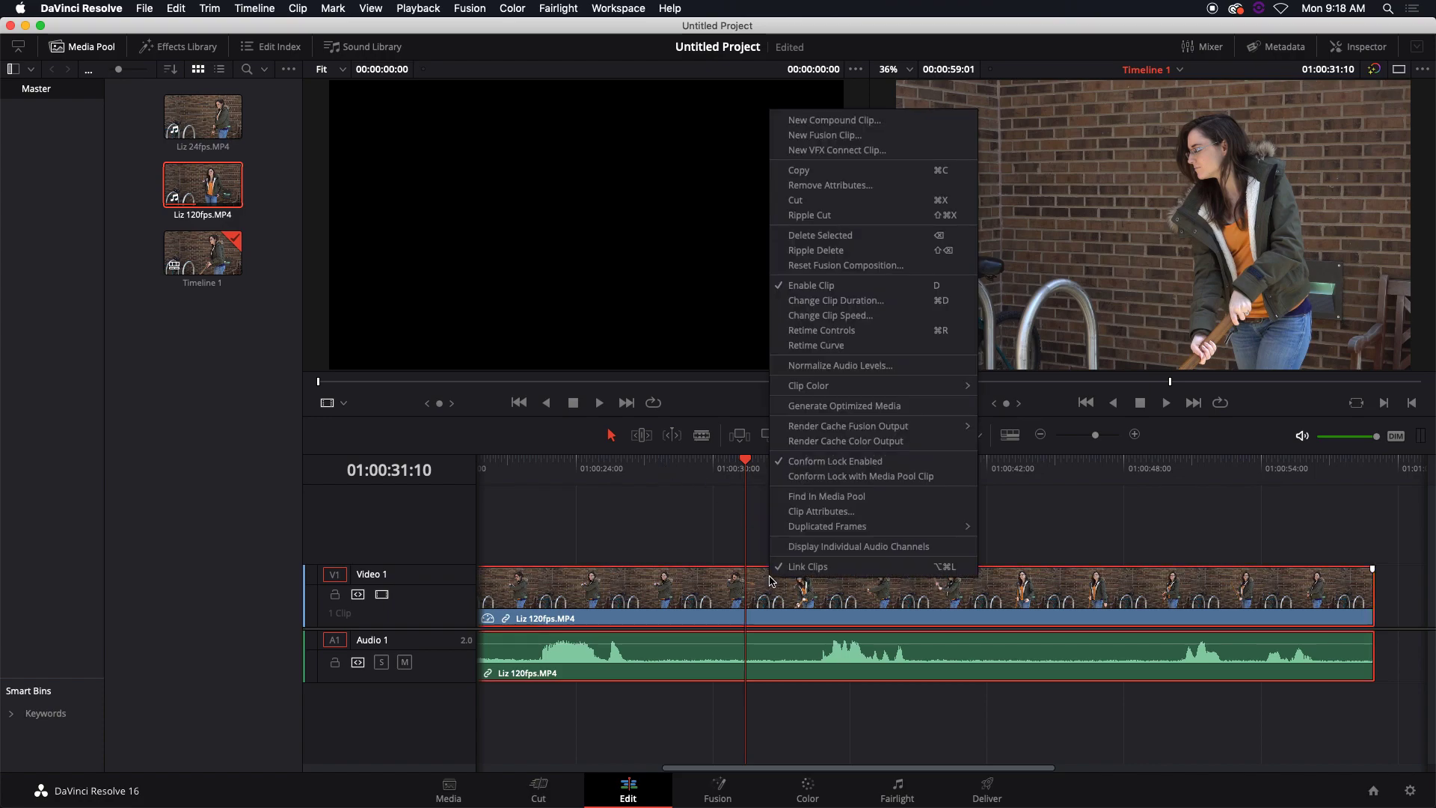
click(872, 312)
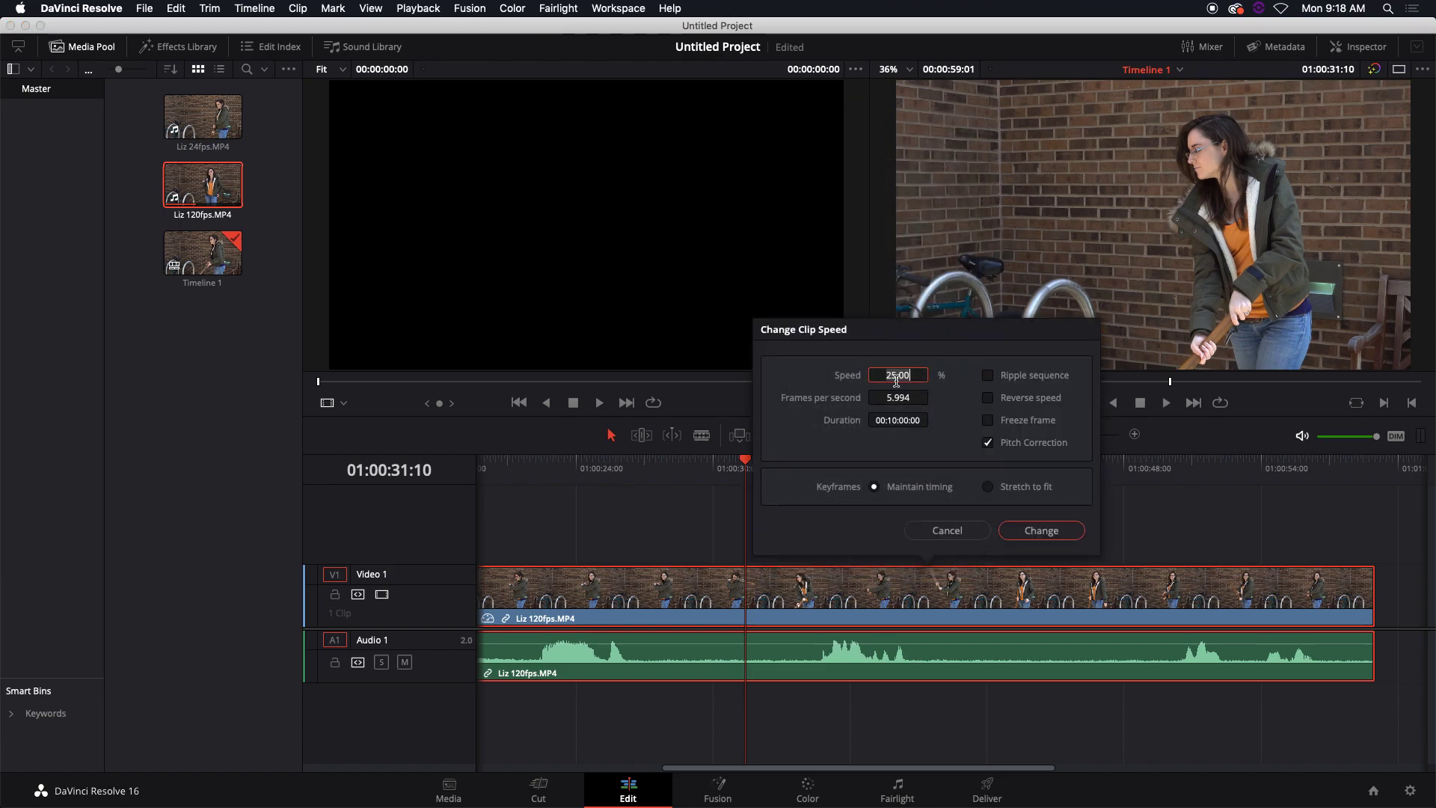
key(Return)
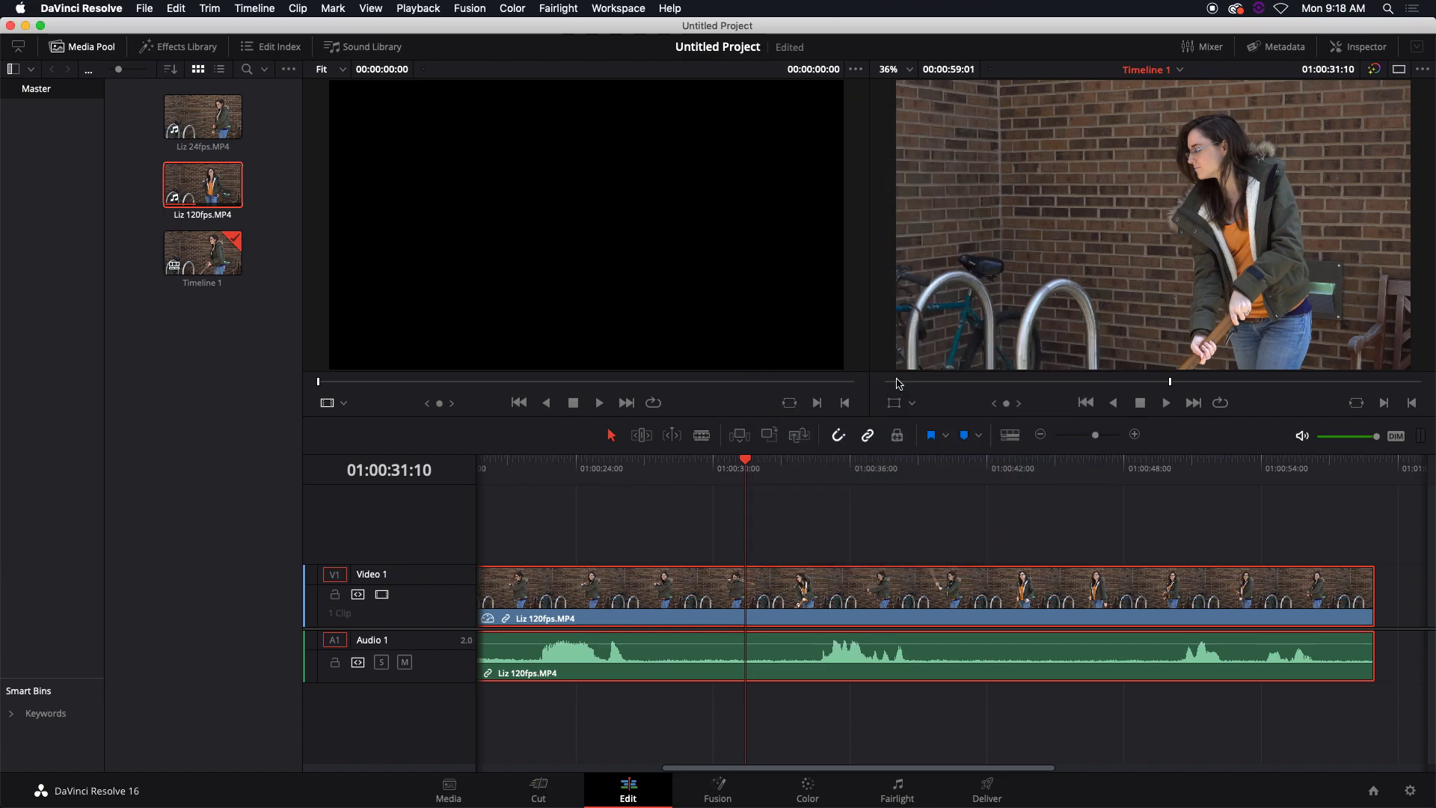
Step: Extend the end of the further slowed clip to a duration of about 00:01:38:00
click(1180, 476)
drag(1179, 477, 1286, 477)
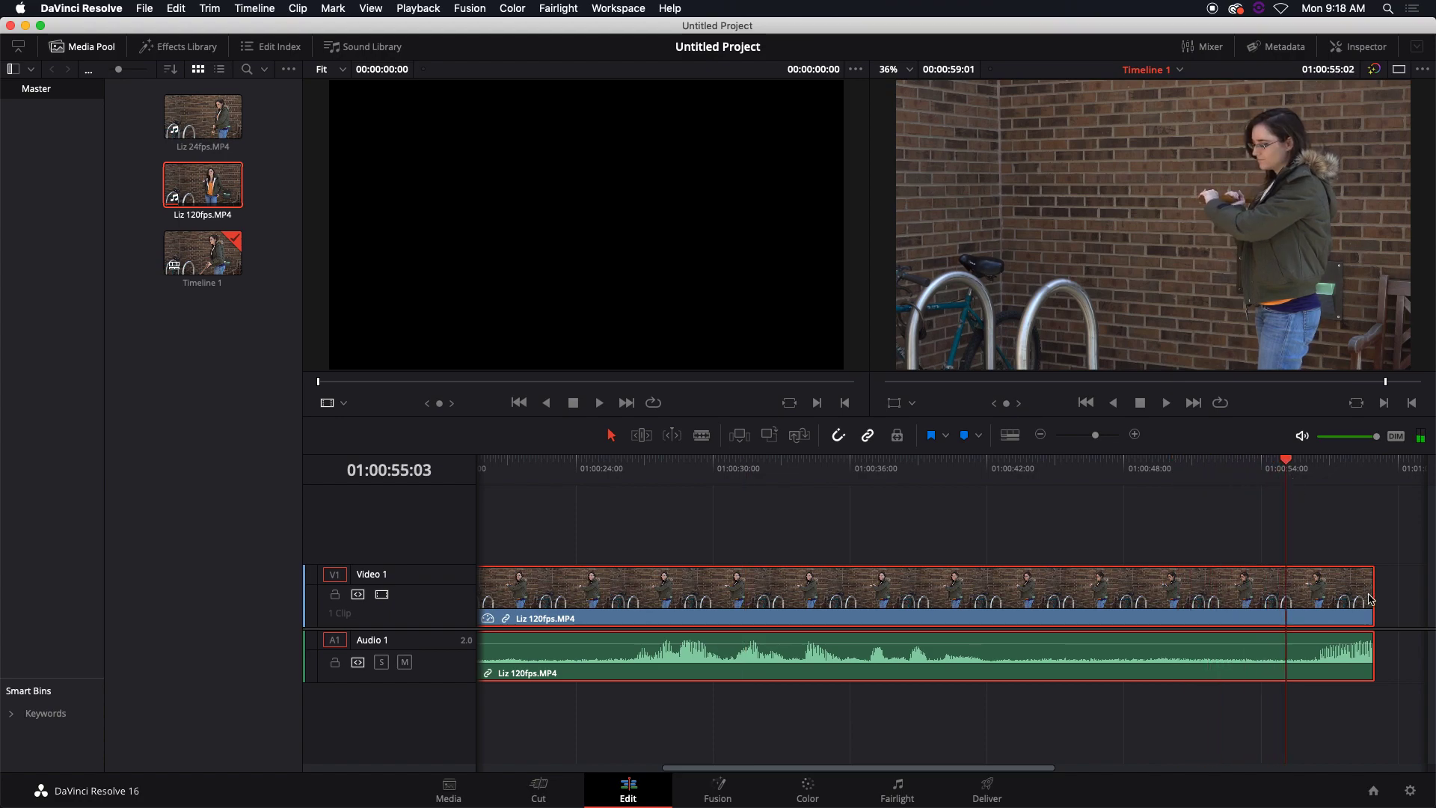
drag(1370, 596, 1411, 597)
Step: Play the stick swing in the extended clip twice to examine how smooth the extreme slow motion looks
click(545, 470)
key(space)
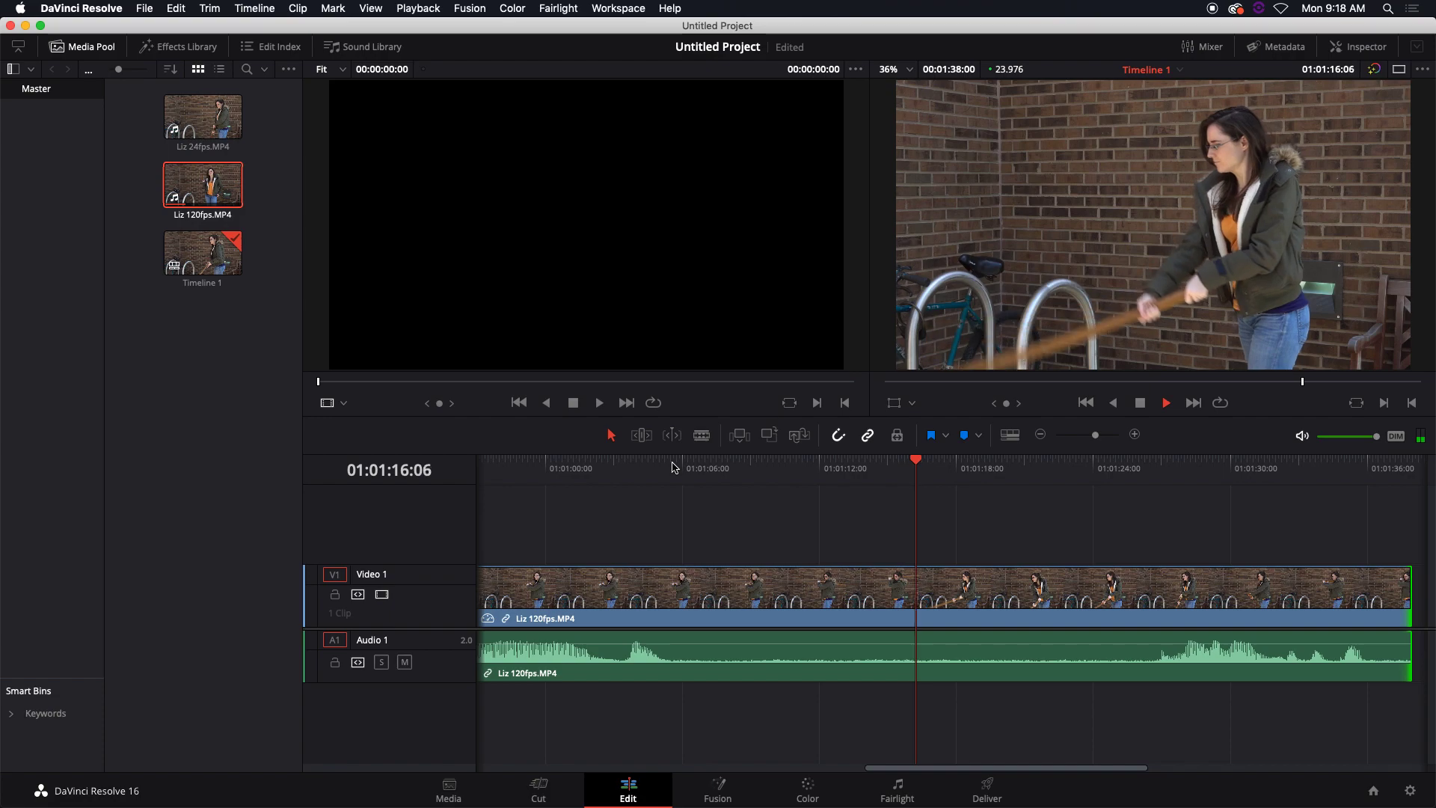
key(space)
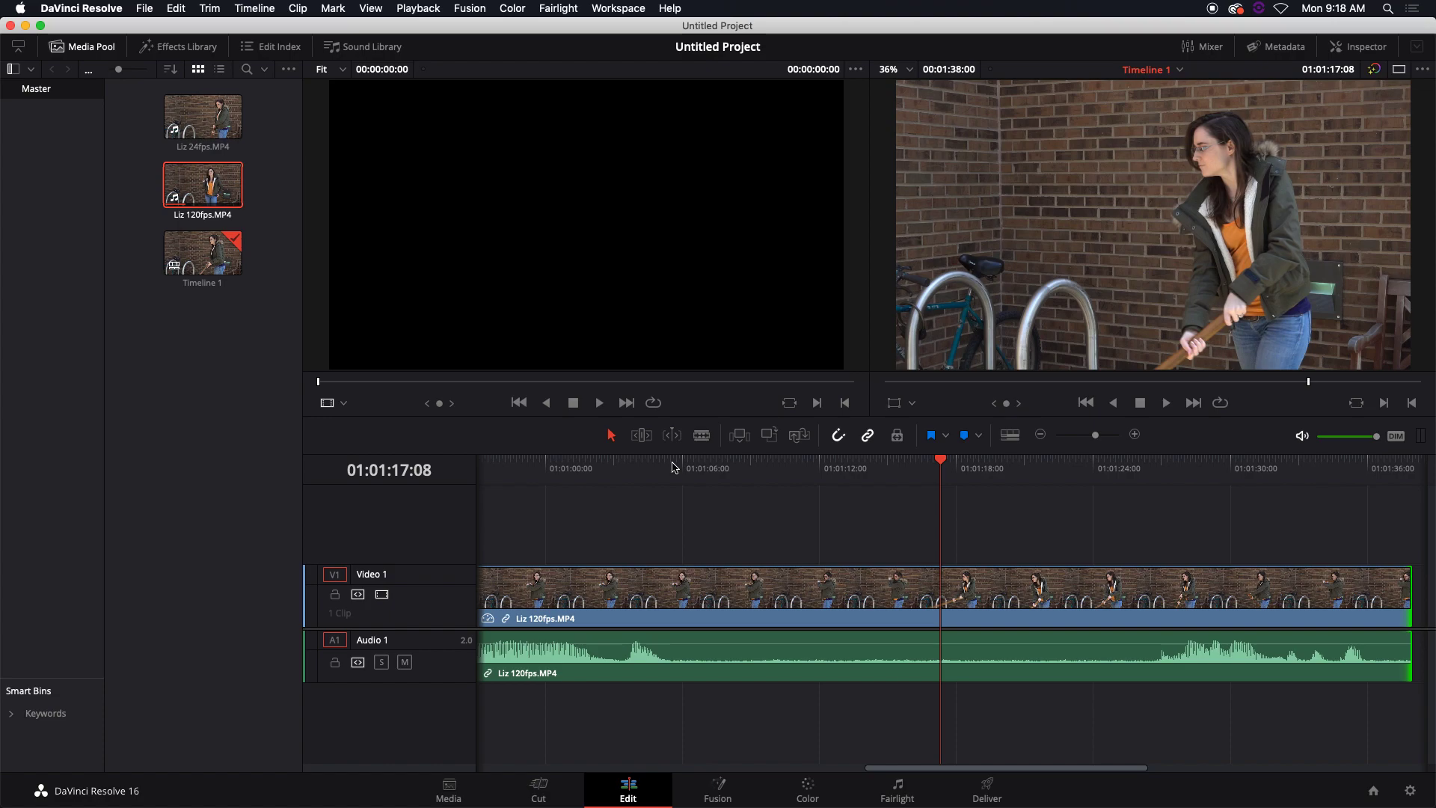
drag(940, 459, 857, 466)
key(space)
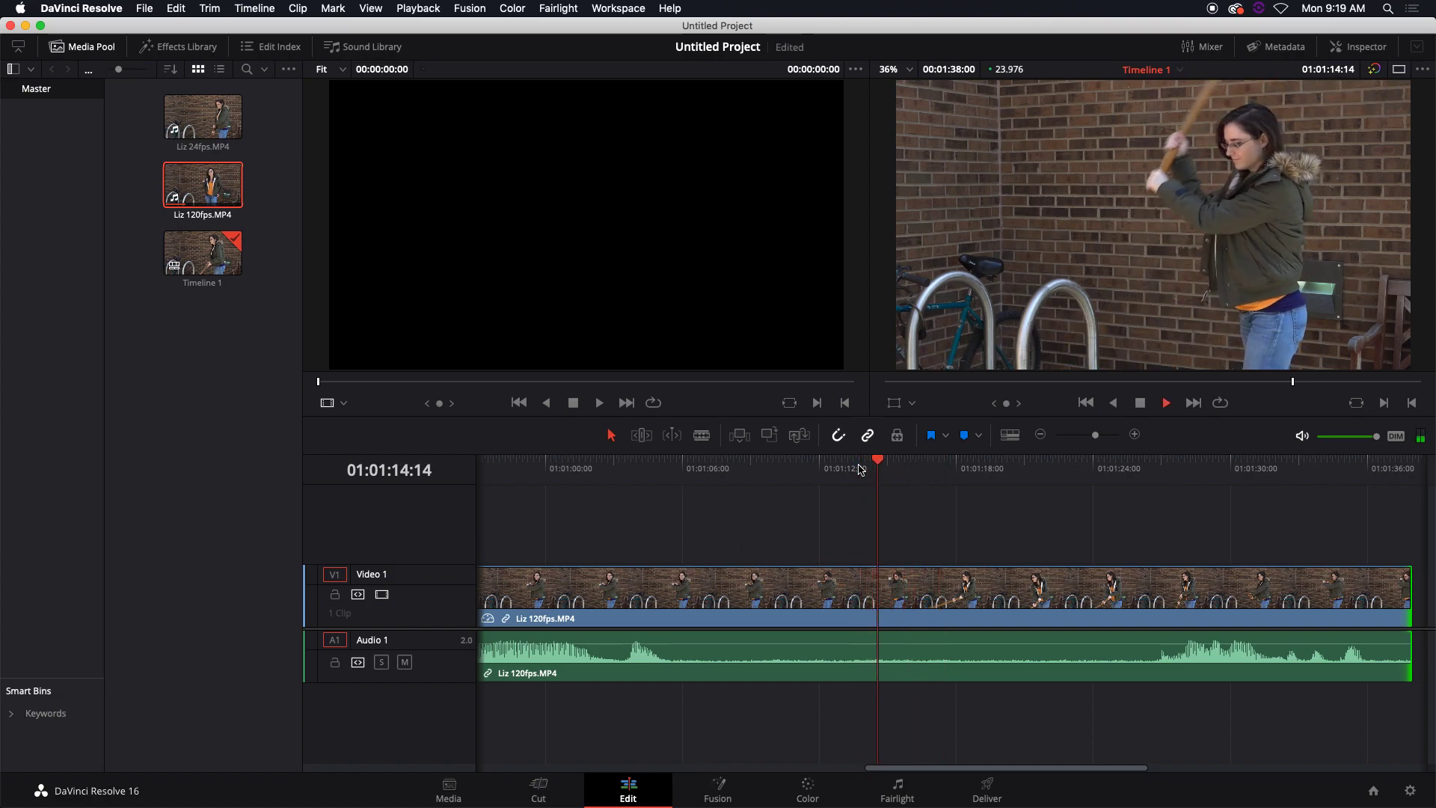
key(space)
Step: Replay the swing from 01:01:12:14 and pause at 01:01:15:21 to examine the blur on the moving stick
drag(935, 467, 850, 466)
drag(839, 465, 832, 465)
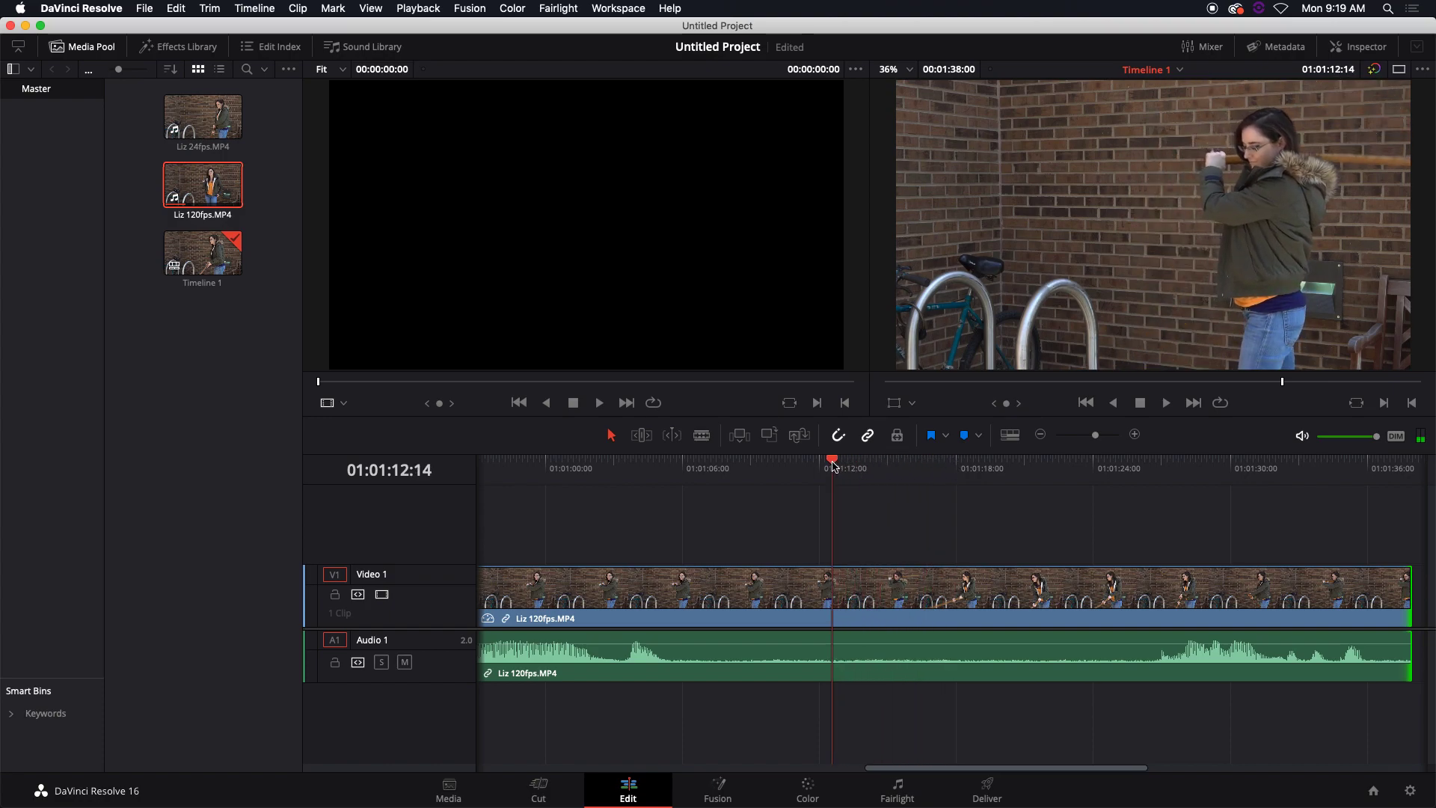
key(space)
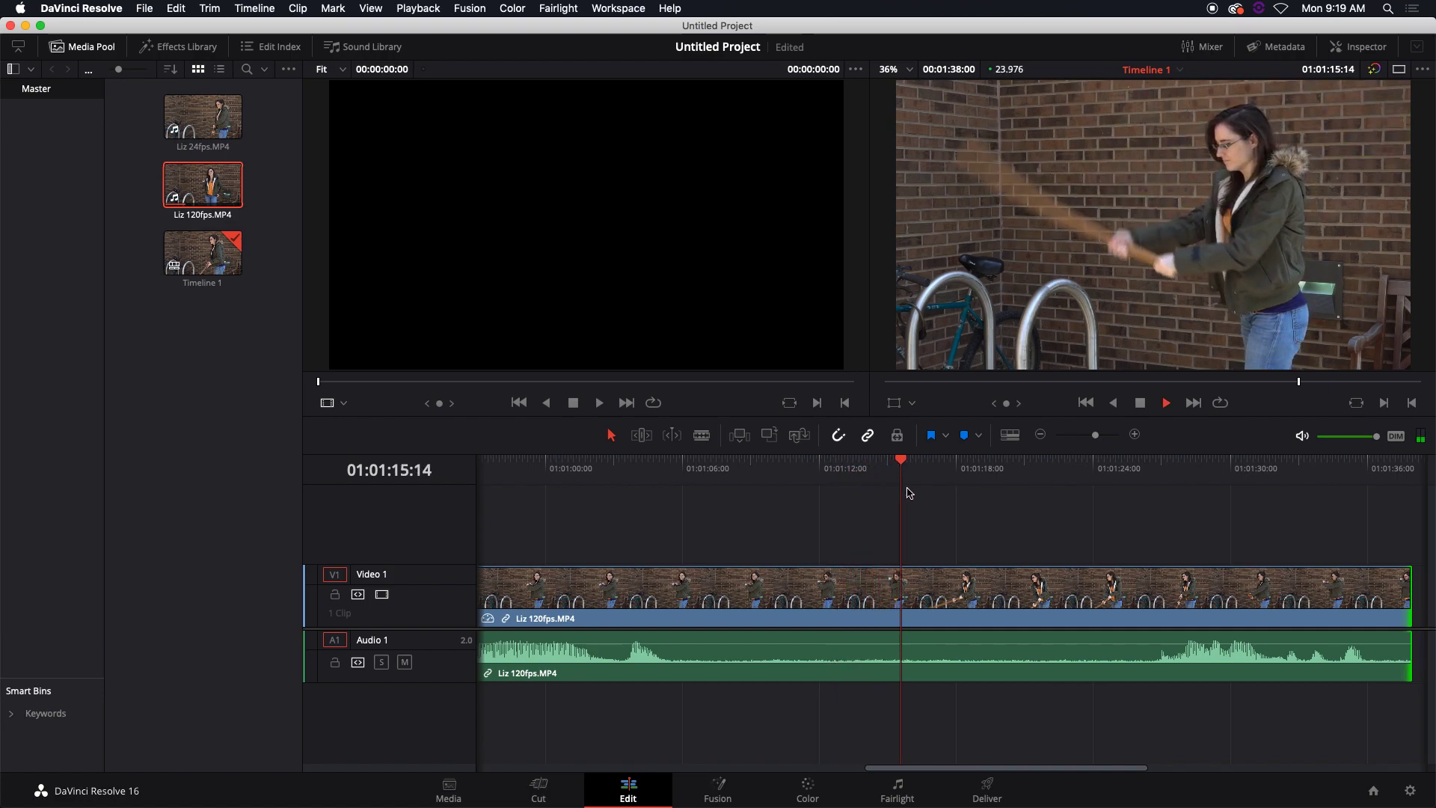
key(space)
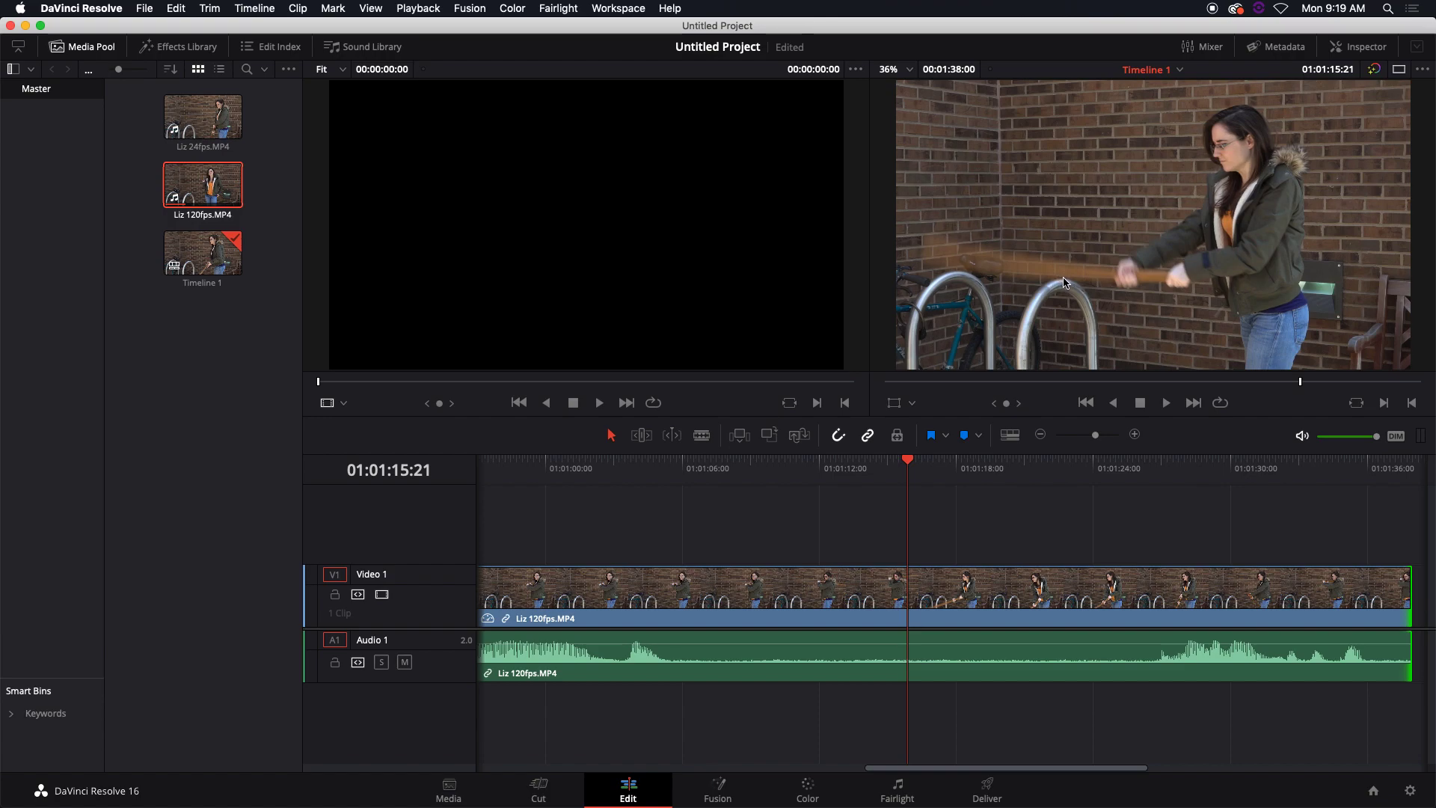
Step: Move the playhead back to 01:01:11:12 and review the Liz 120fps.MP4 timeline clip's speed change options without applying anything
click(903, 461)
drag(904, 461, 808, 463)
right_click(854, 582)
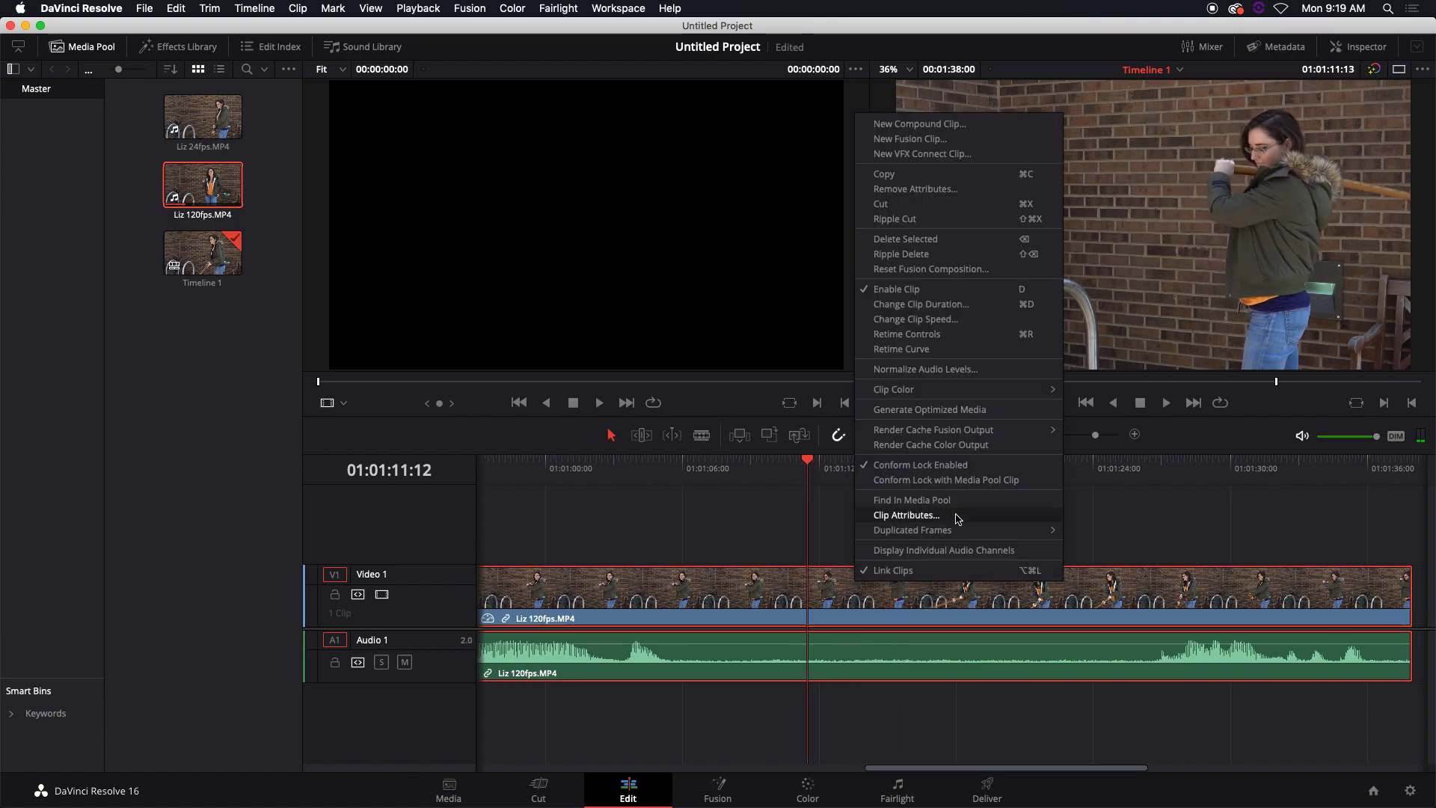
click(926, 318)
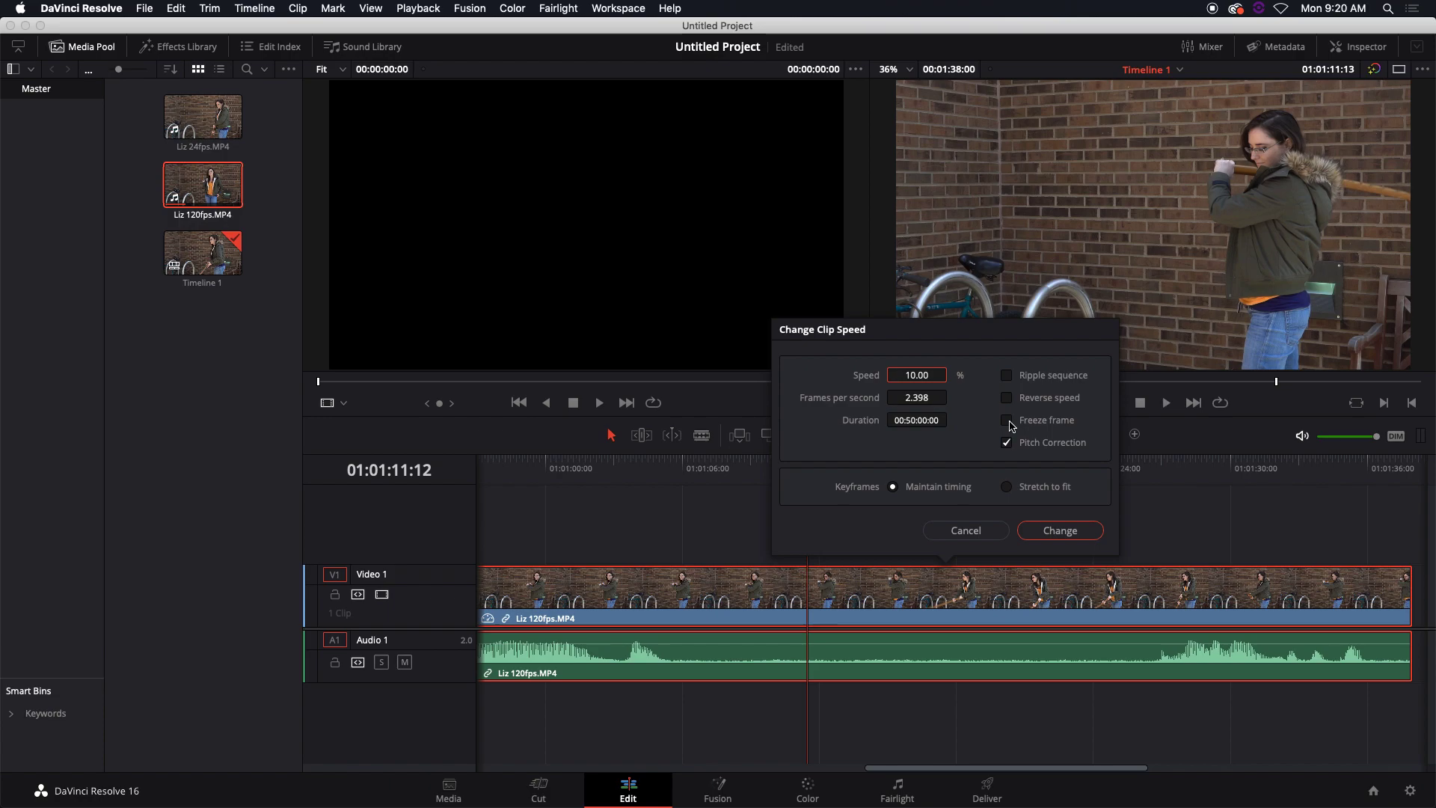
click(969, 531)
Step: Scrub back through the wind-up before the stick swing to 01:01:06:22 to examine the slowed motion
click(768, 462)
drag(762, 469, 735, 469)
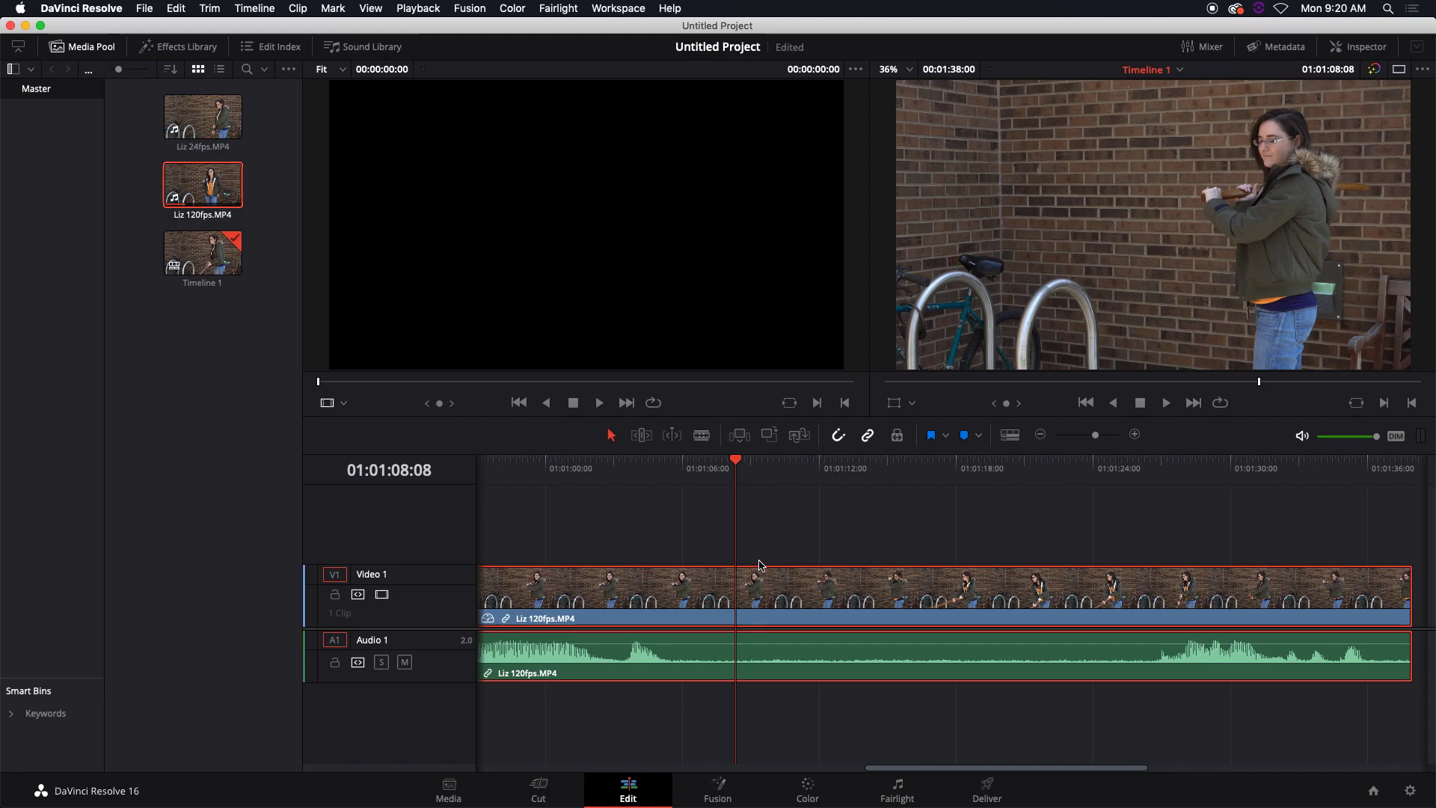
click(761, 463)
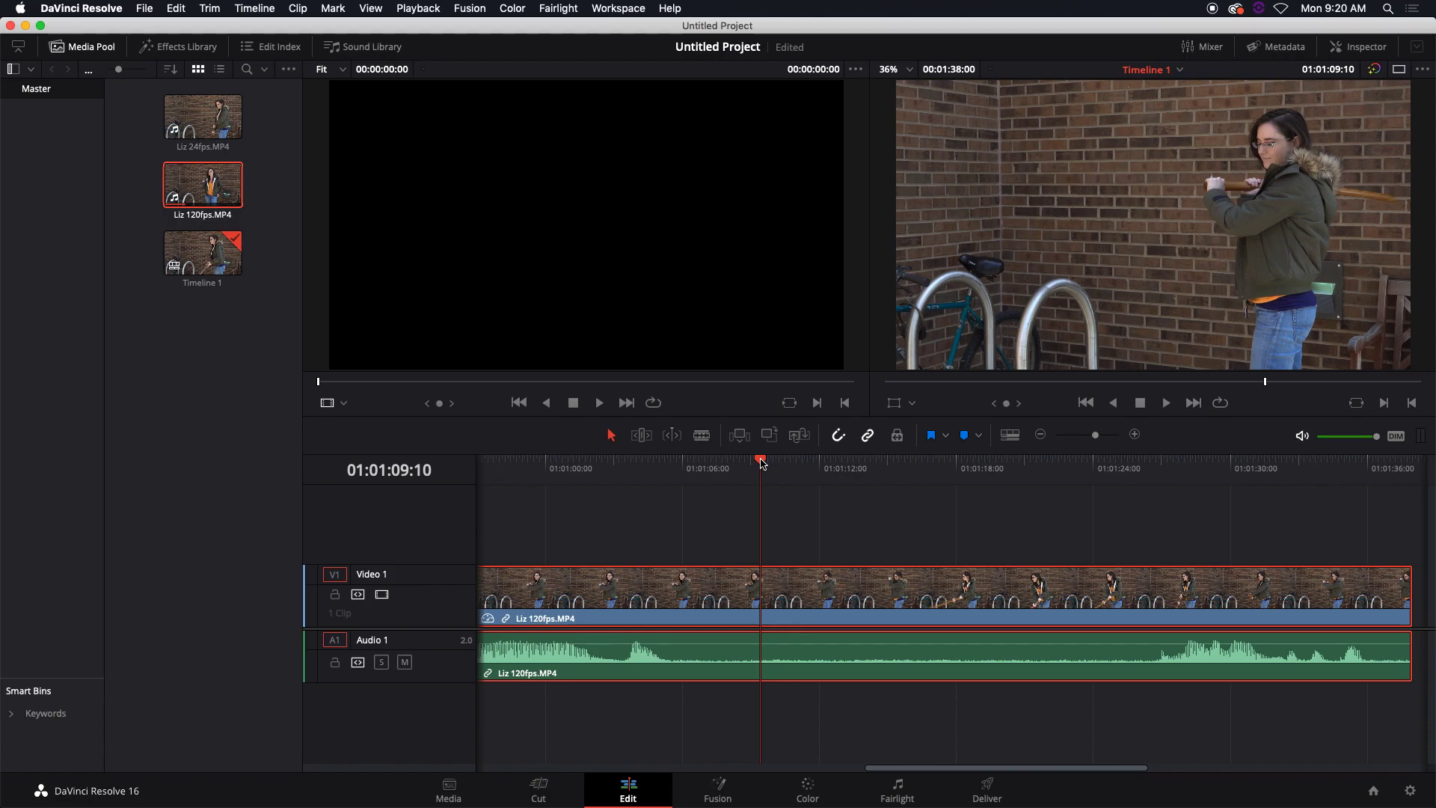
drag(762, 464, 757, 463)
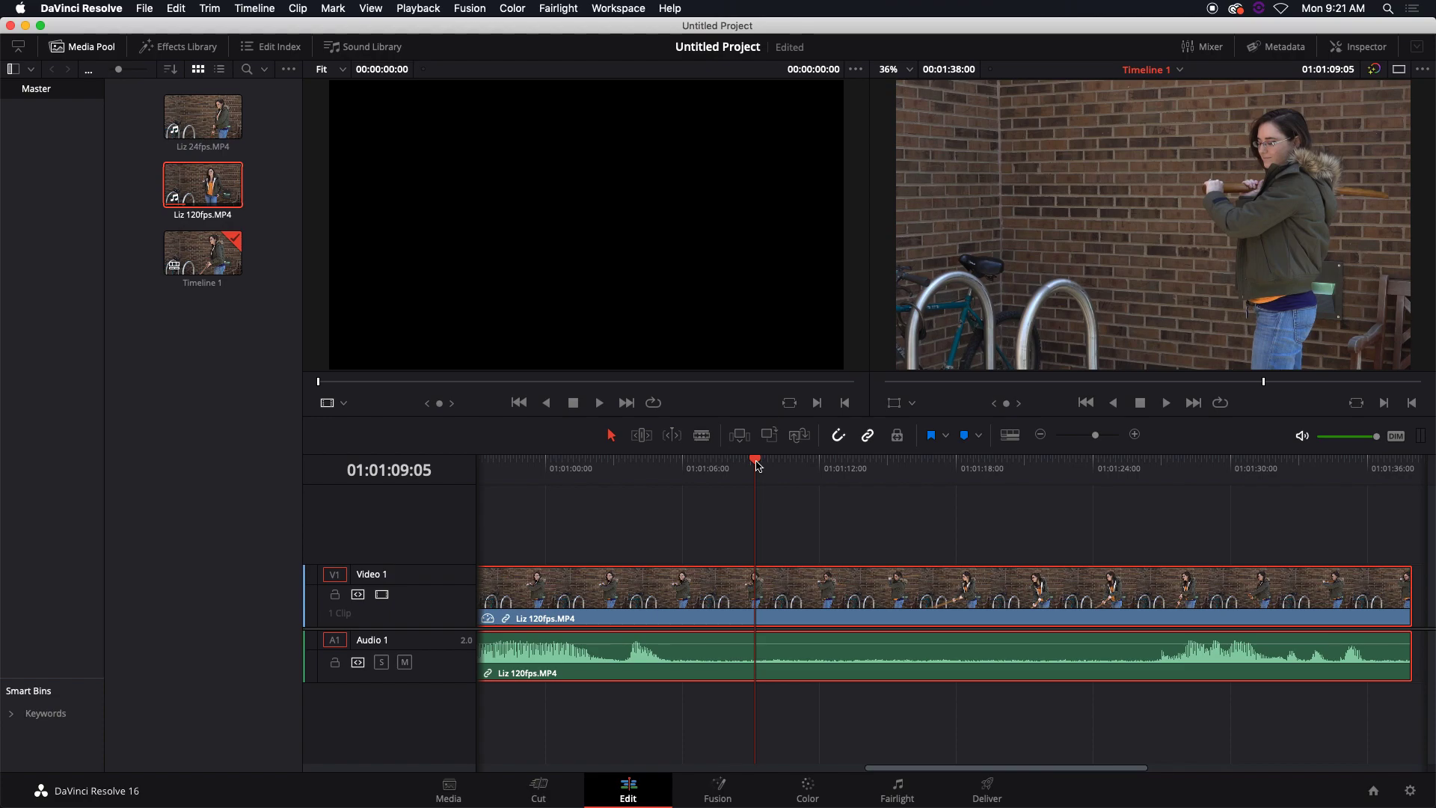
drag(721, 468, 704, 468)
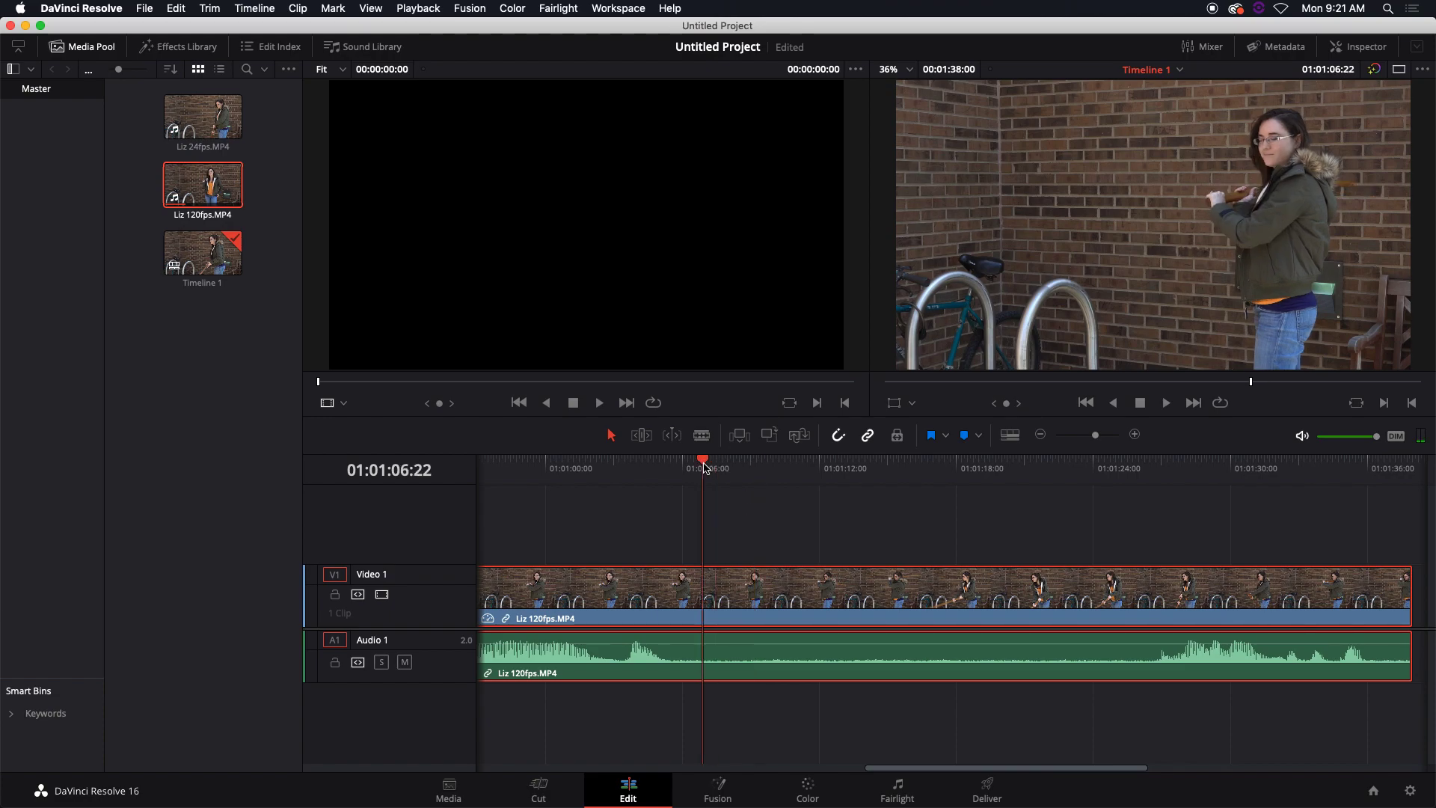
Step: Set the Liz 120fps.MP4 timeline clip's speed to 500%
right_click(803, 576)
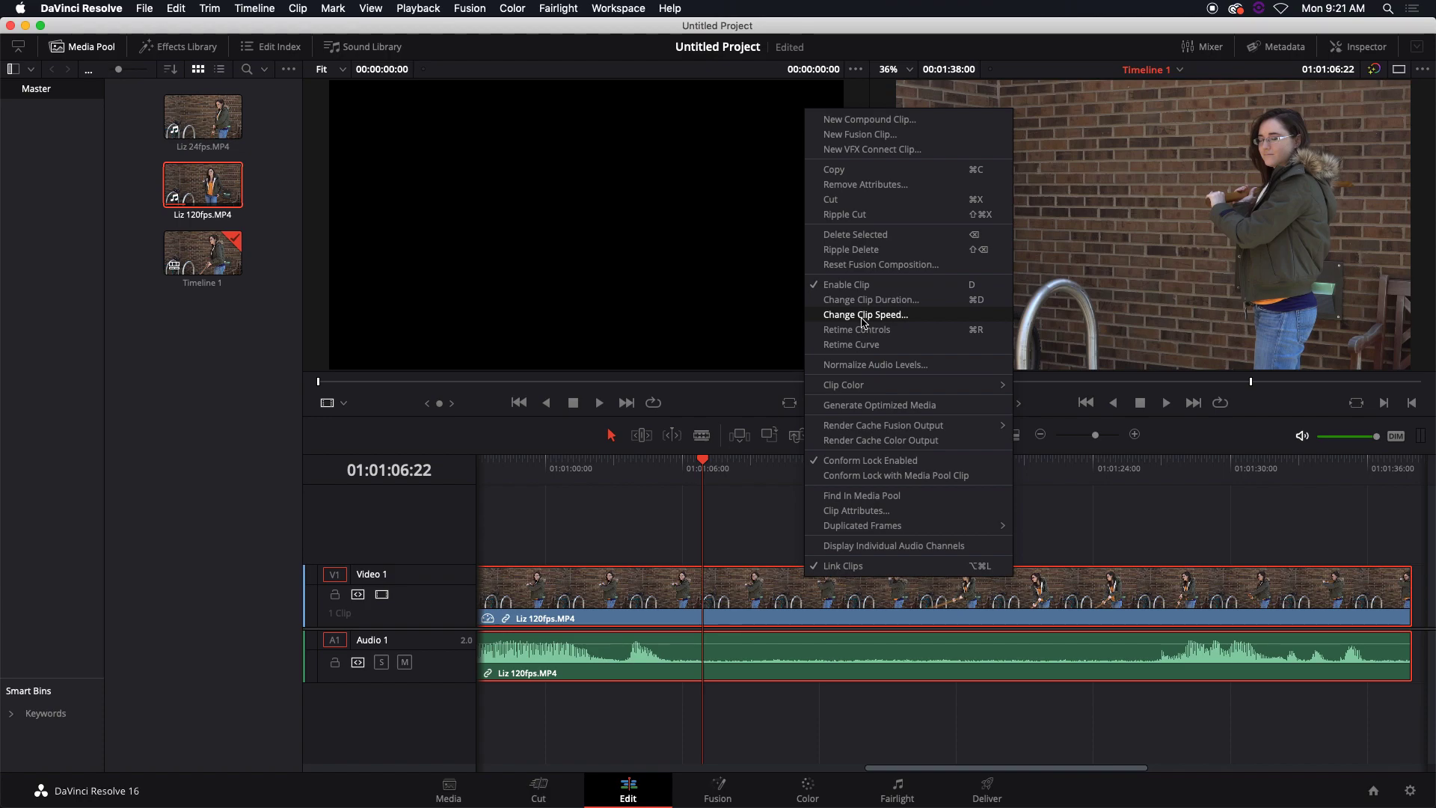
click(798, 602)
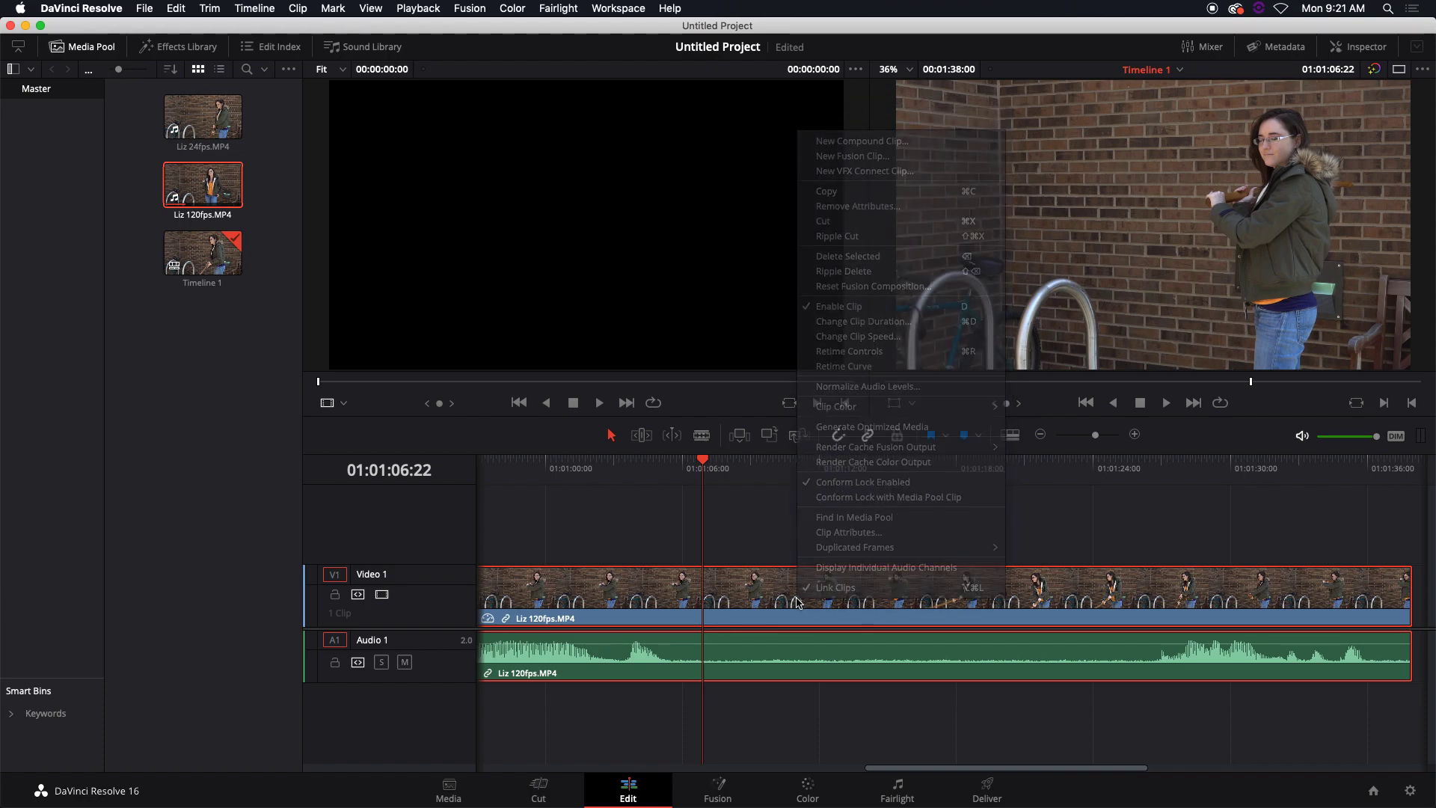
click(879, 336)
click(916, 374)
double_click(916, 374)
text(500)
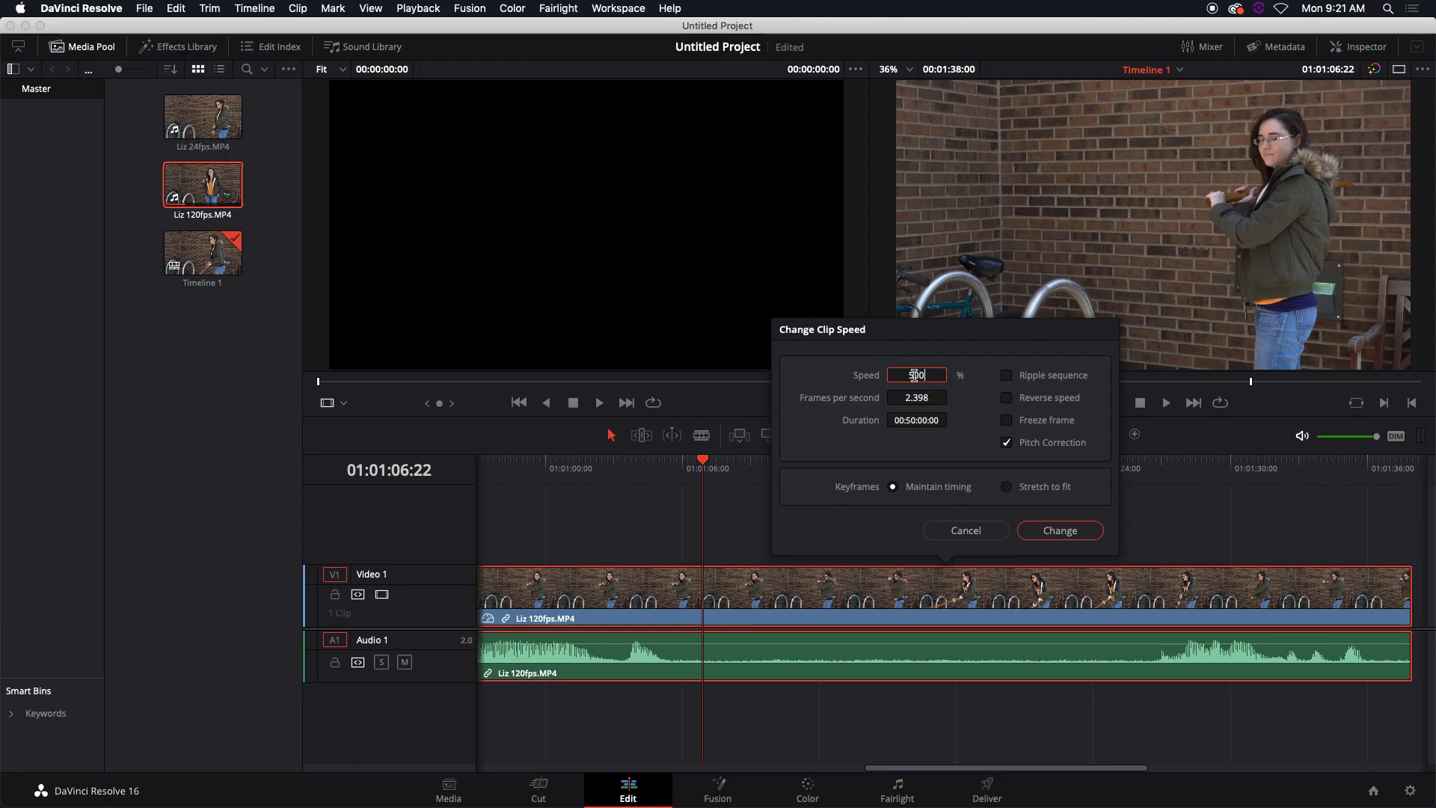
key(Return)
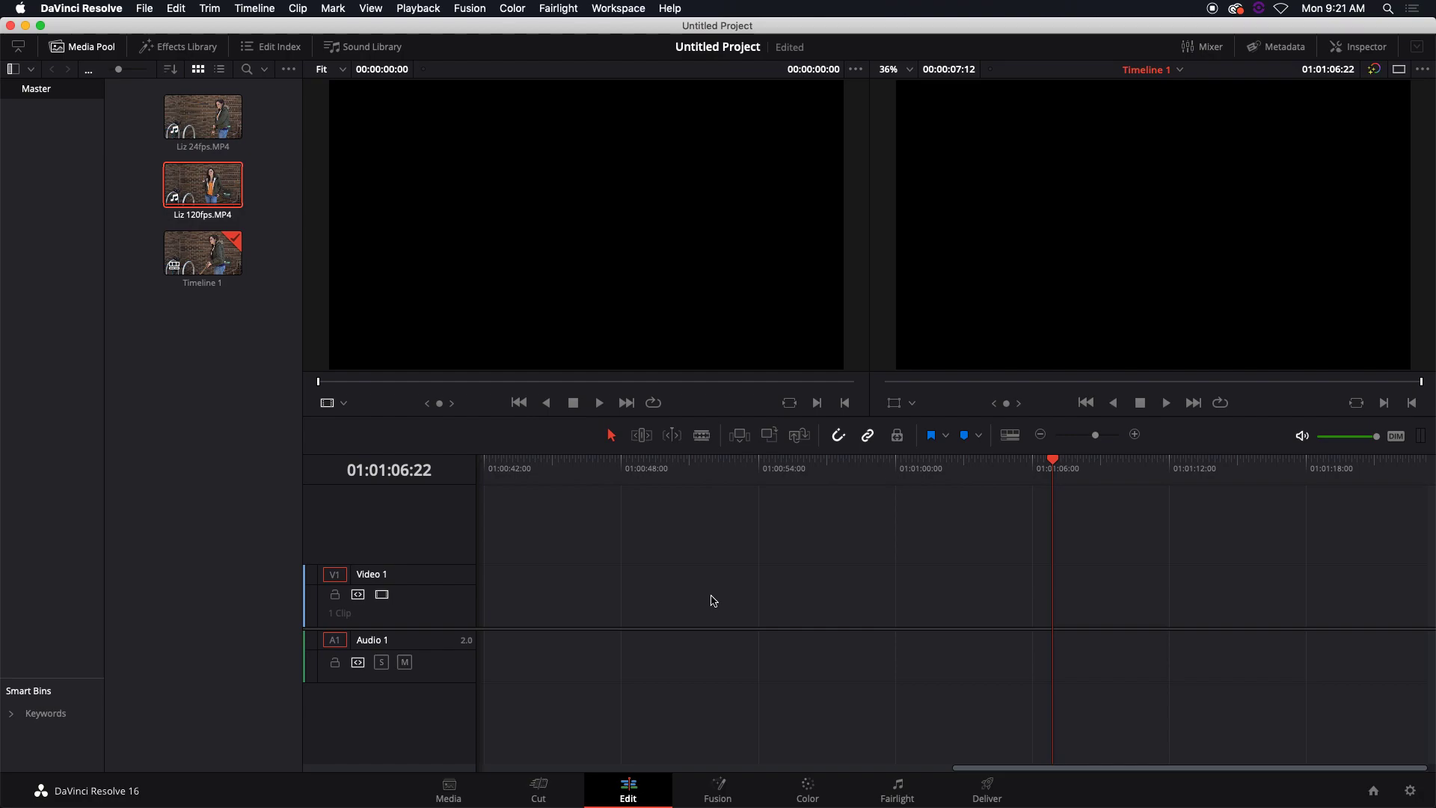
Step: Fit the whole clip in the timeline and play it from 01:00:00:07 to 01:00:06:02 to examine the fast motion
key(shift+z)
click(510, 473)
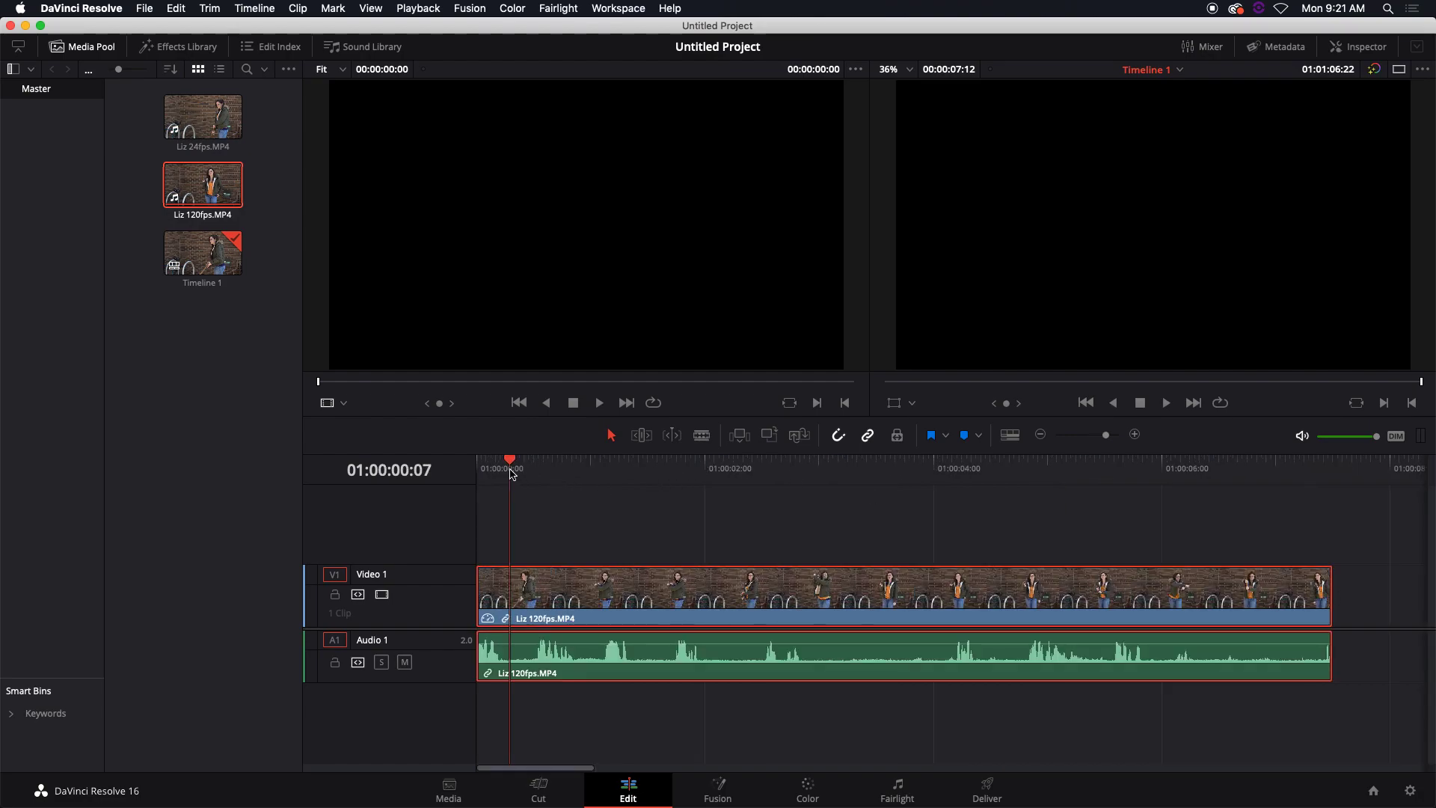
key(space)
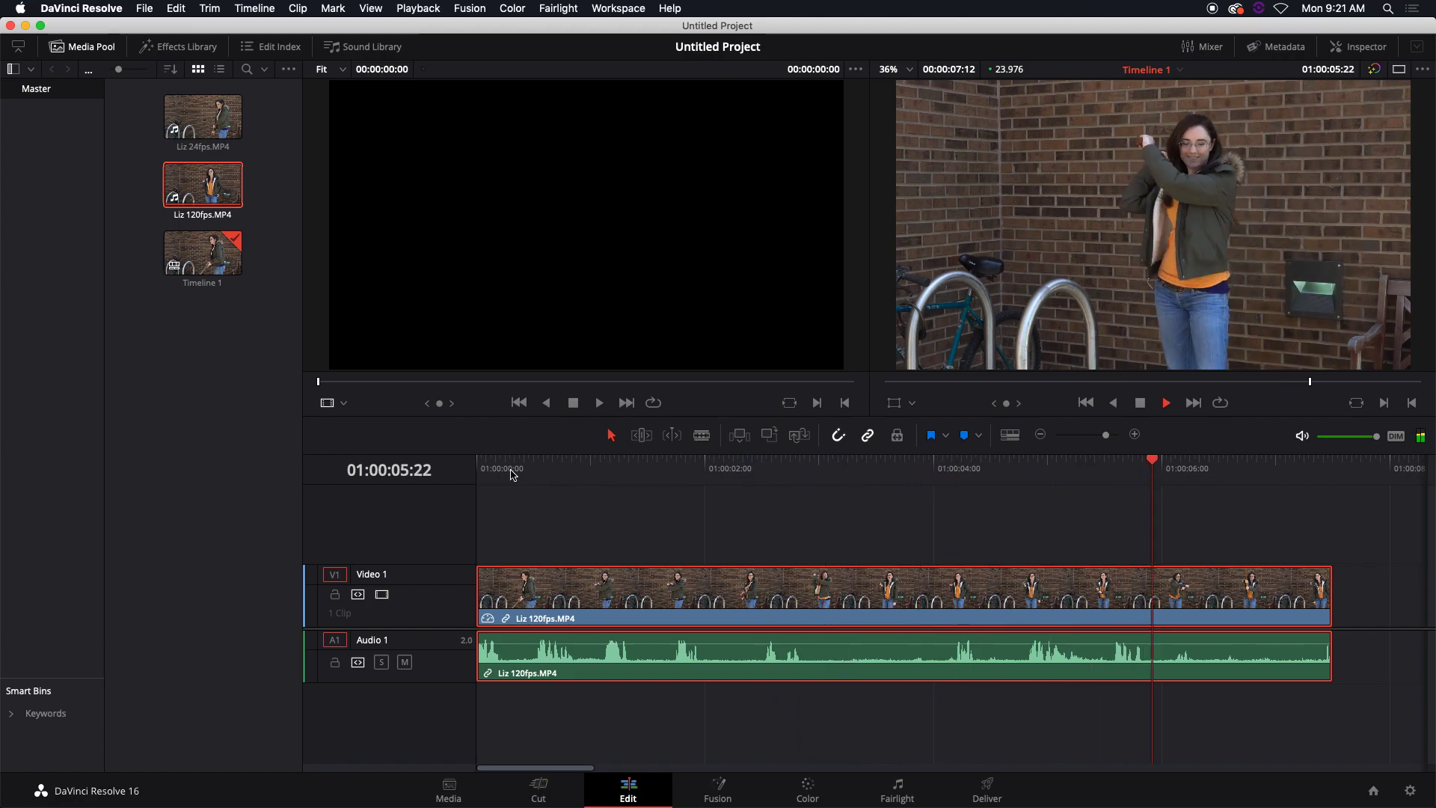
key(space)
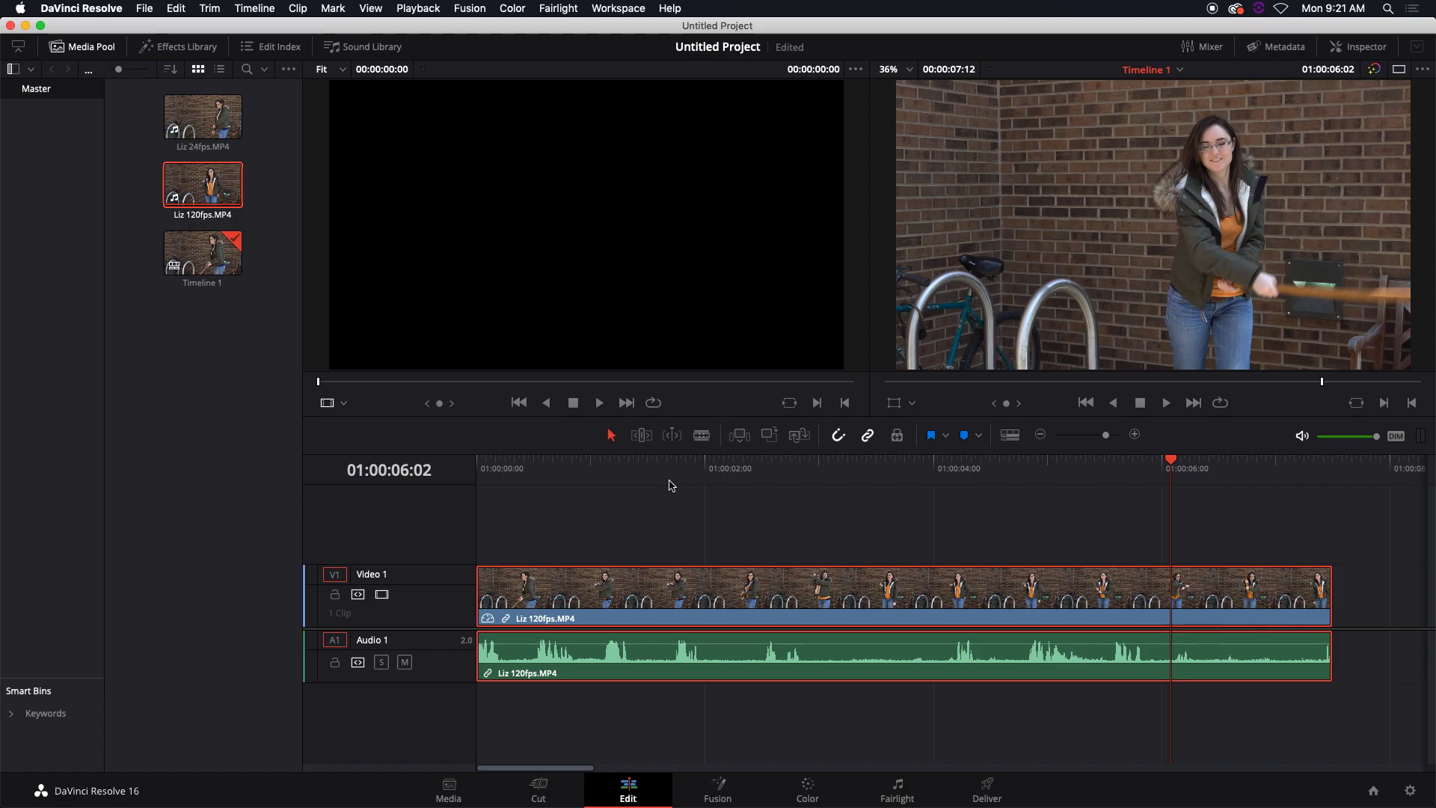
Step: Open the speed change settings for the sped-up Liz 120fps.MP4 timeline clip
right_click(816, 600)
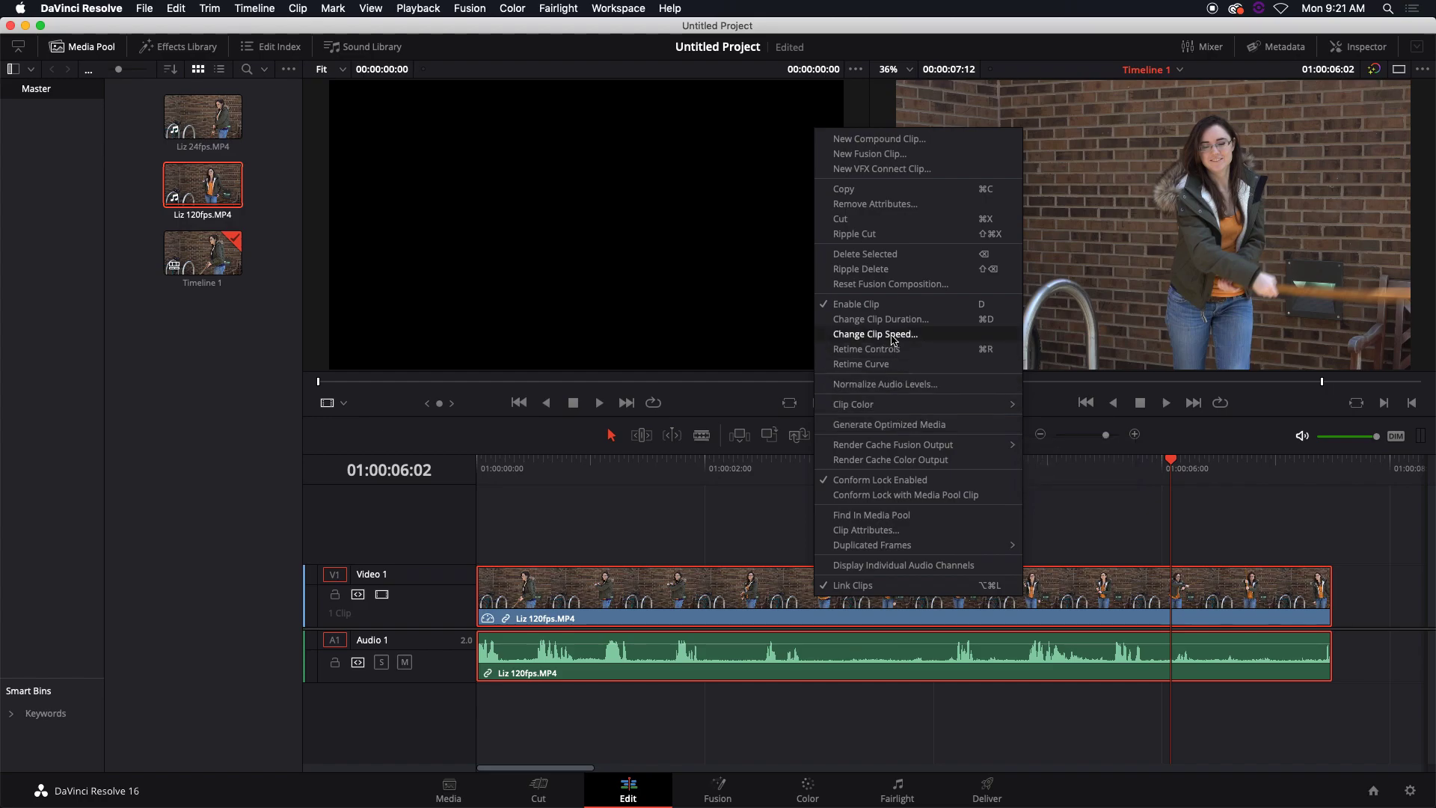